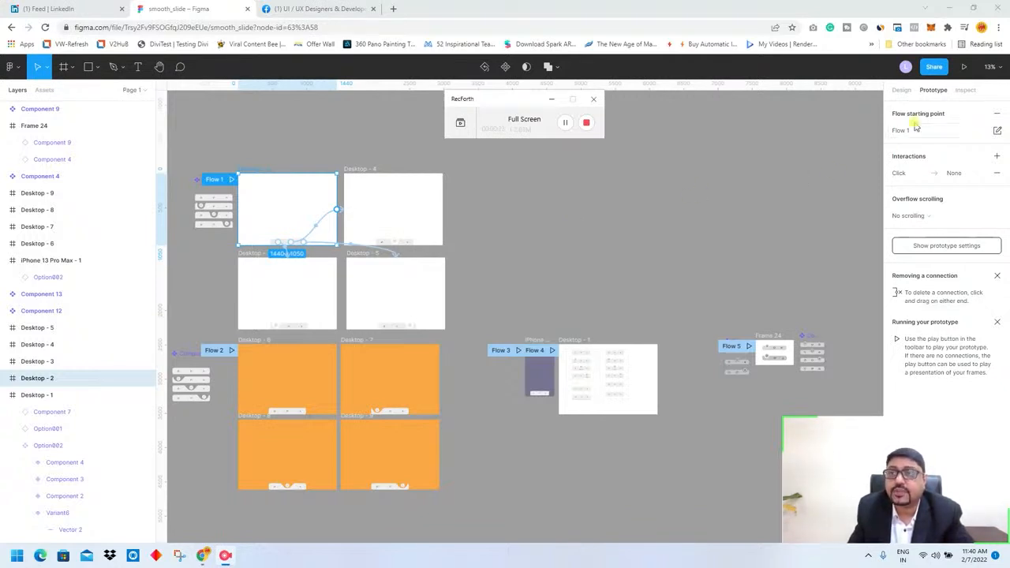
Open the prototype preview at Flow 1 and scale the frame down to fit the window.
{"action": "left_click", "coordinate": [963, 66]}
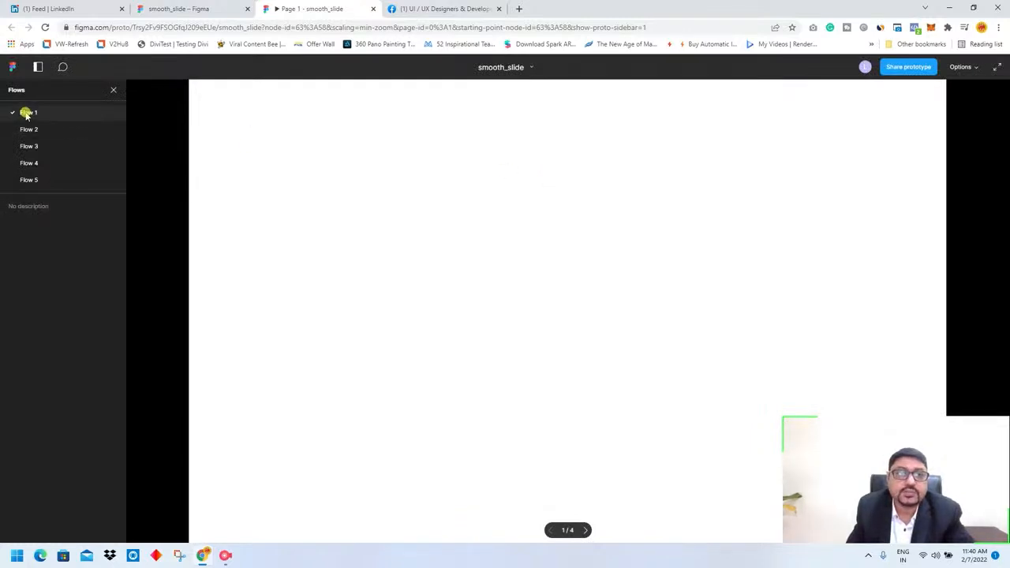
{"action": "left_click", "coordinate": [958, 66]}
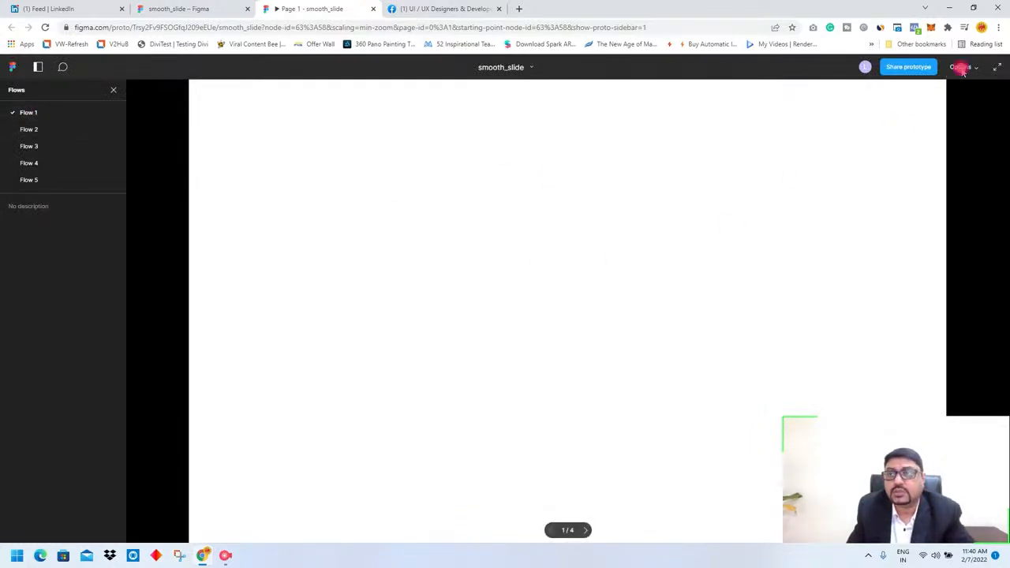
{"action": "left_click", "coordinate": [906, 106]}
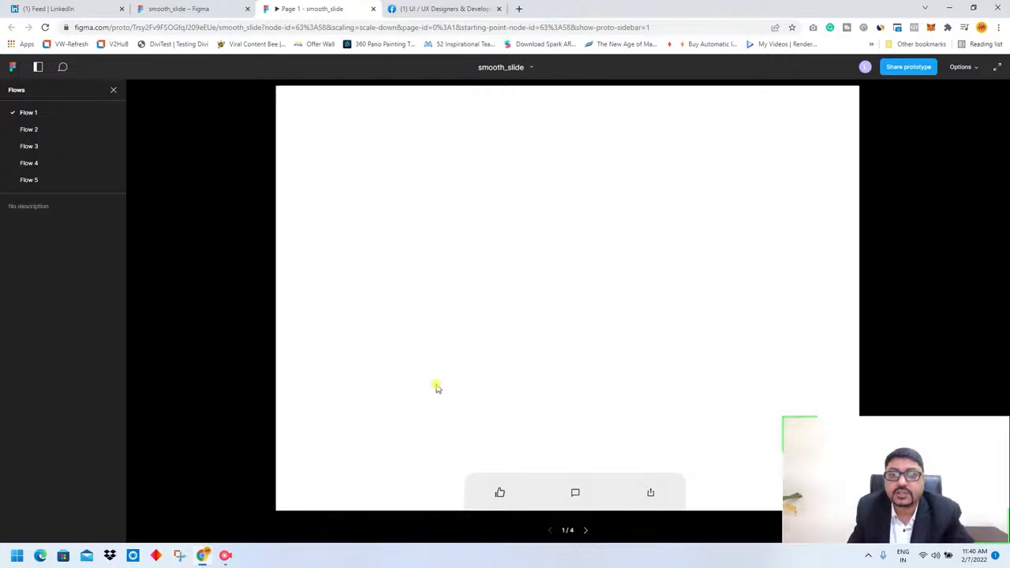
Test the Flow 1 tab bar by activating its like, comment and share icons.
{"action": "left_click", "coordinate": [650, 494]}
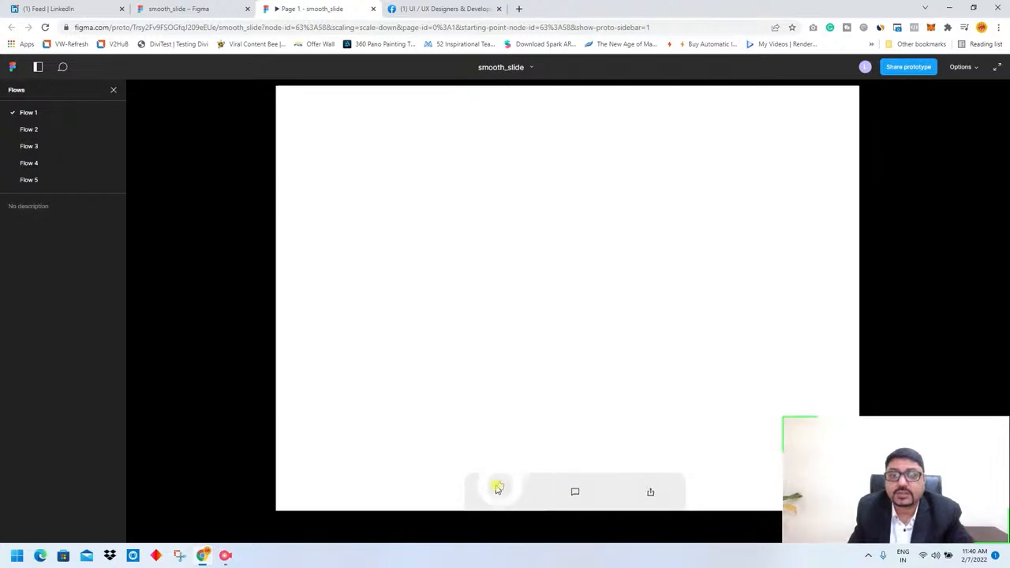
{"action": "left_click", "coordinate": [499, 491]}
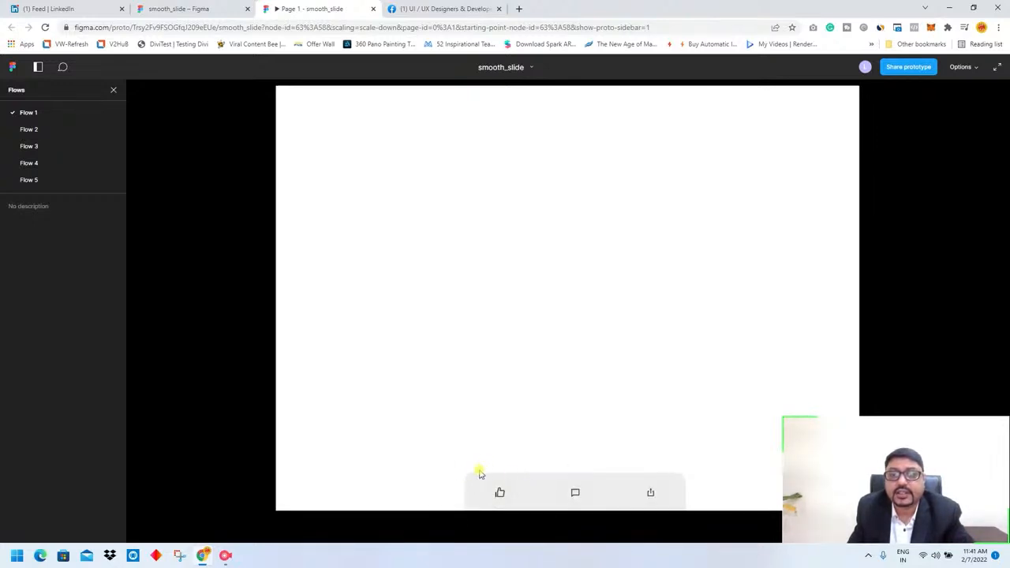
{"action": "left_click", "coordinate": [505, 496]}
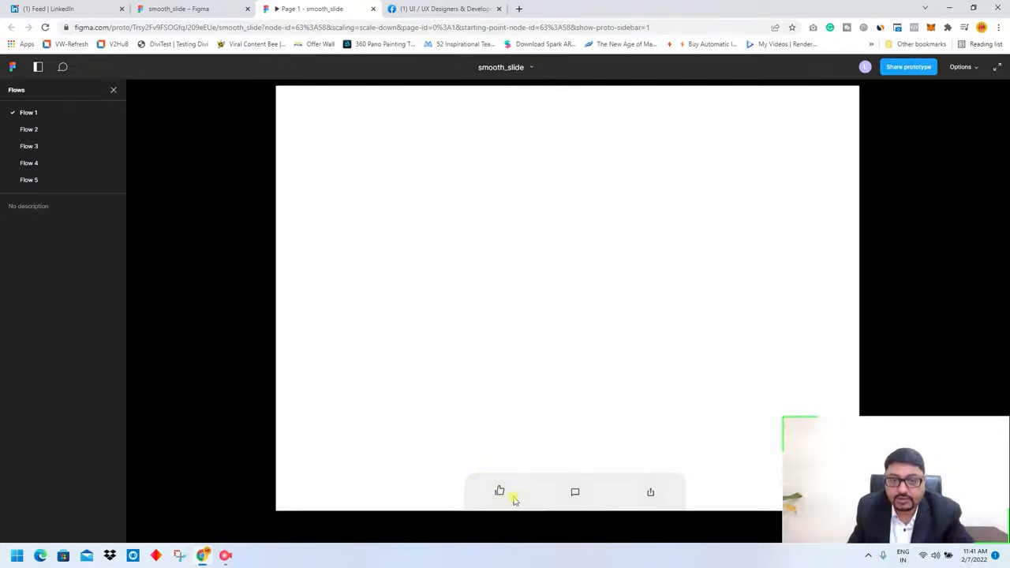
{"action": "left_click", "coordinate": [505, 499]}
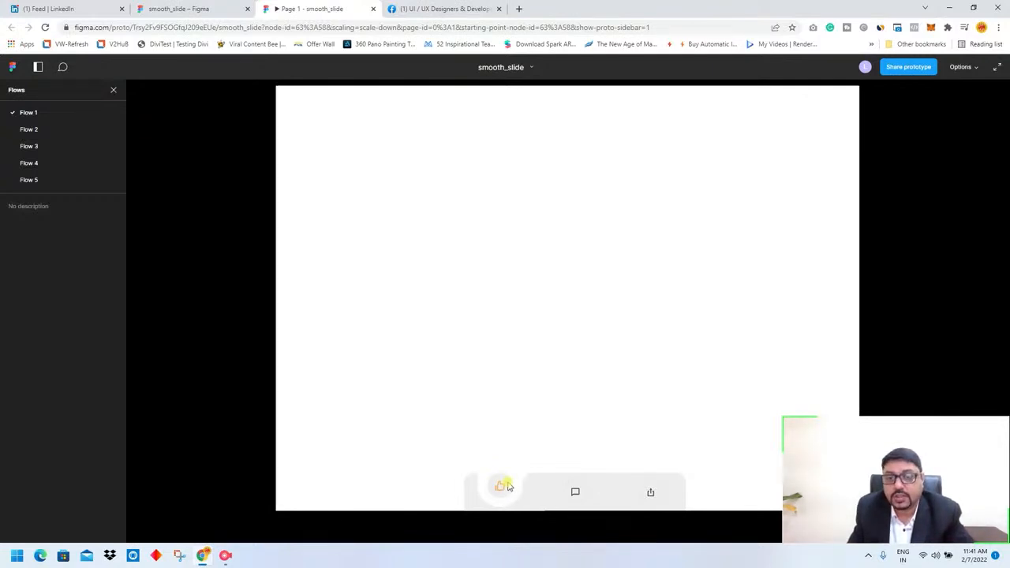
{"action": "left_click", "coordinate": [574, 493]}
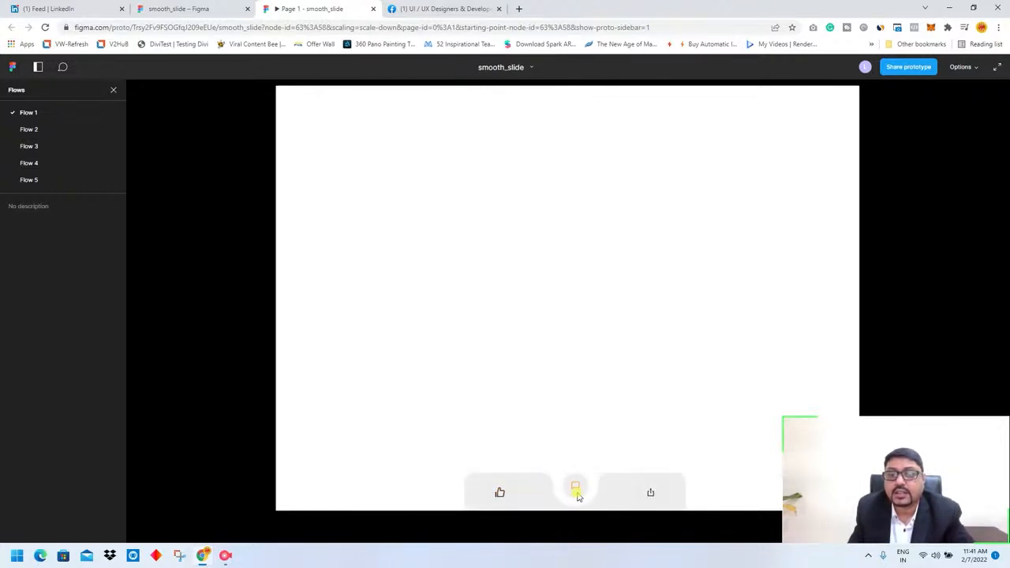
{"action": "left_click", "coordinate": [652, 496]}
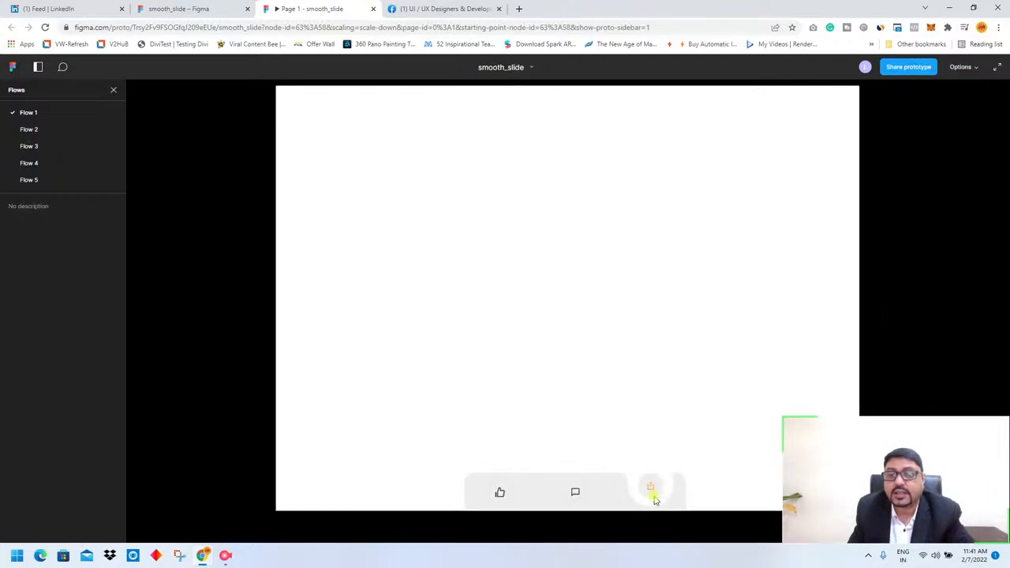
Play Flow 2 and test switching among the like, comment and share icons on its tab bar.
{"action": "left_click", "coordinate": [28, 129]}
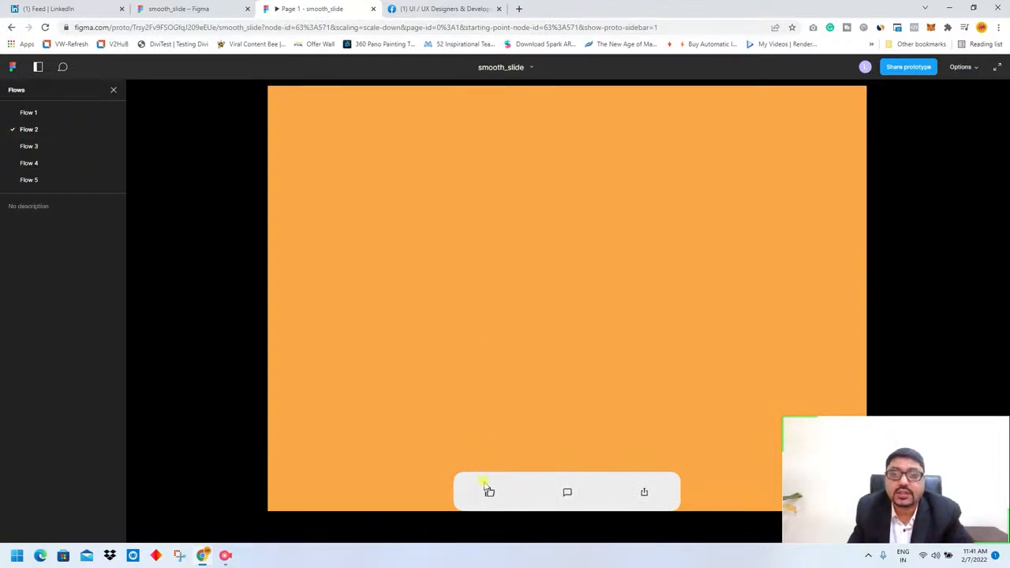
{"action": "left_click", "coordinate": [489, 489]}
{"action": "left_click", "coordinate": [545, 492]}
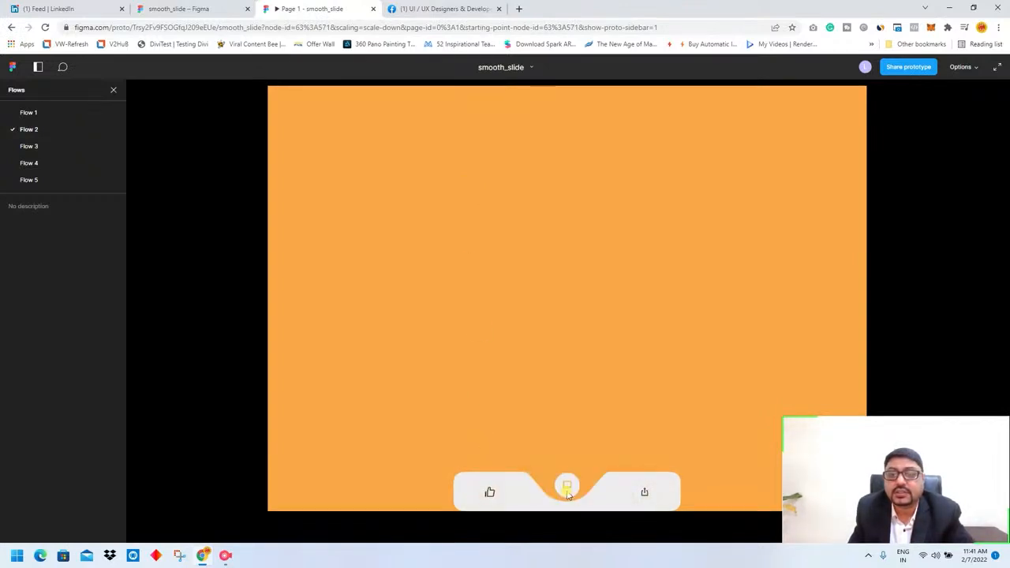
{"action": "left_click", "coordinate": [645, 493]}
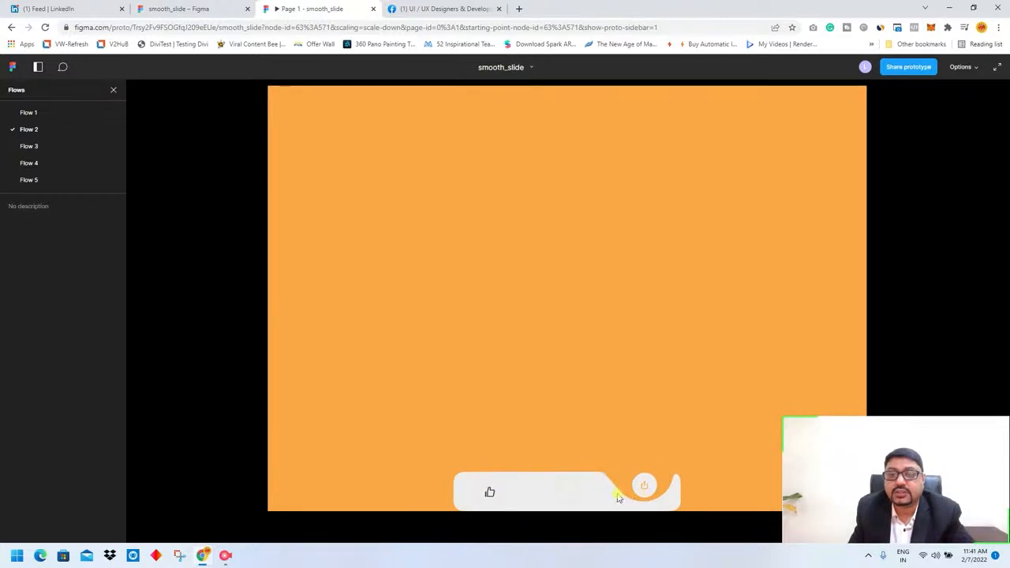
{"action": "left_click", "coordinate": [554, 491]}
{"action": "left_click", "coordinate": [489, 489]}
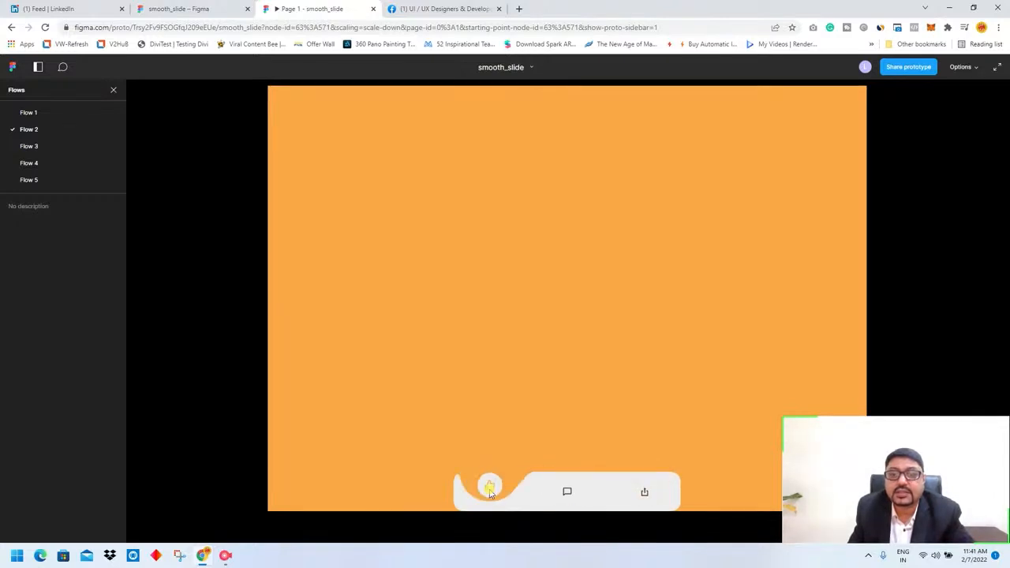
{"action": "left_click", "coordinate": [490, 489]}
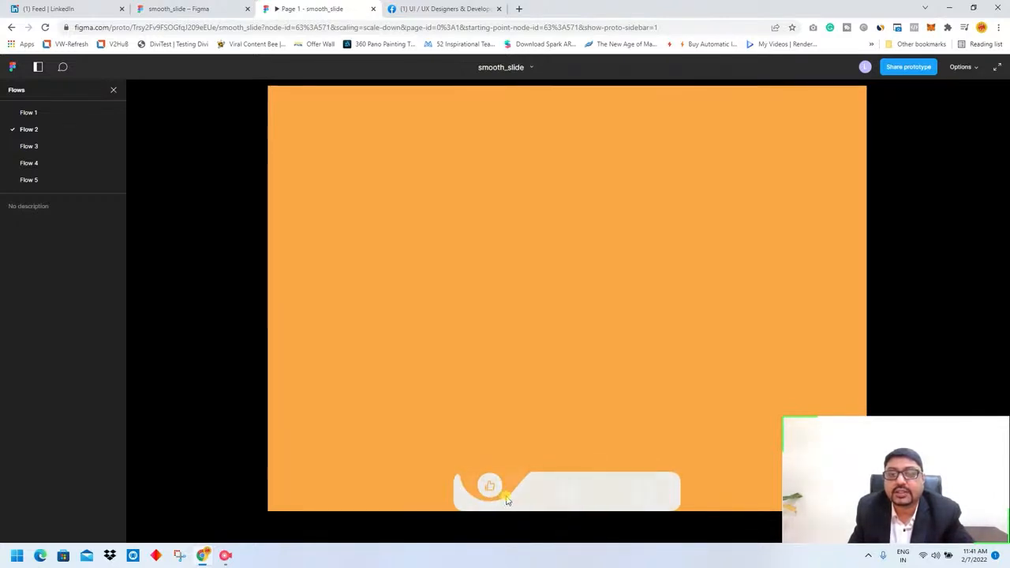
{"action": "left_click", "coordinate": [496, 500]}
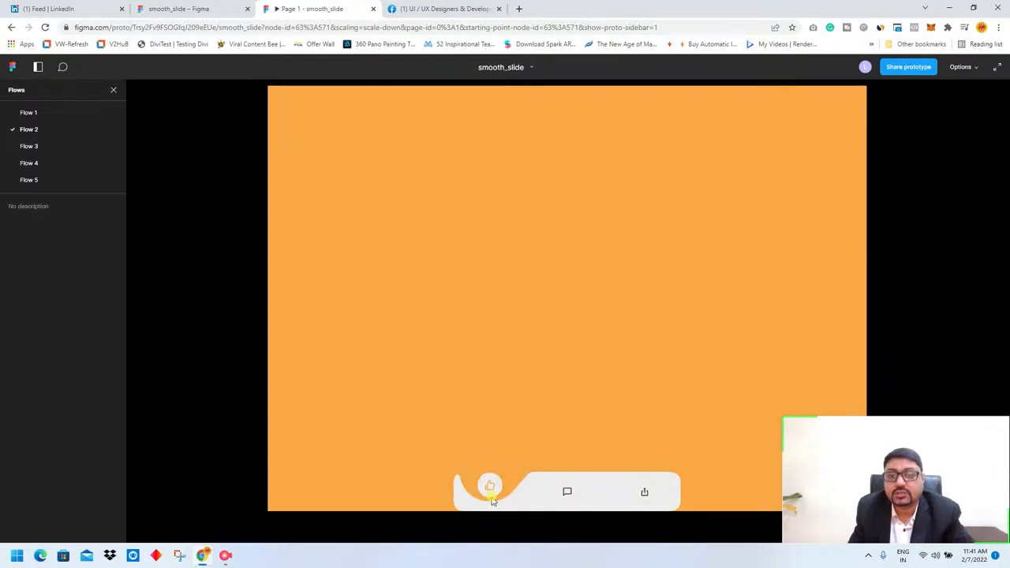
{"action": "left_click", "coordinate": [556, 496]}
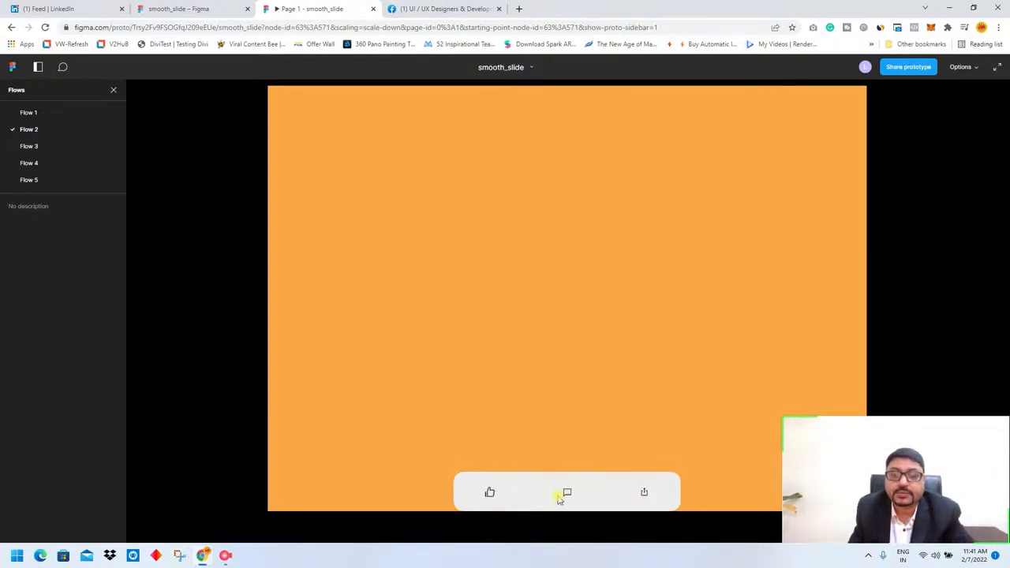
{"action": "left_click", "coordinate": [643, 498]}
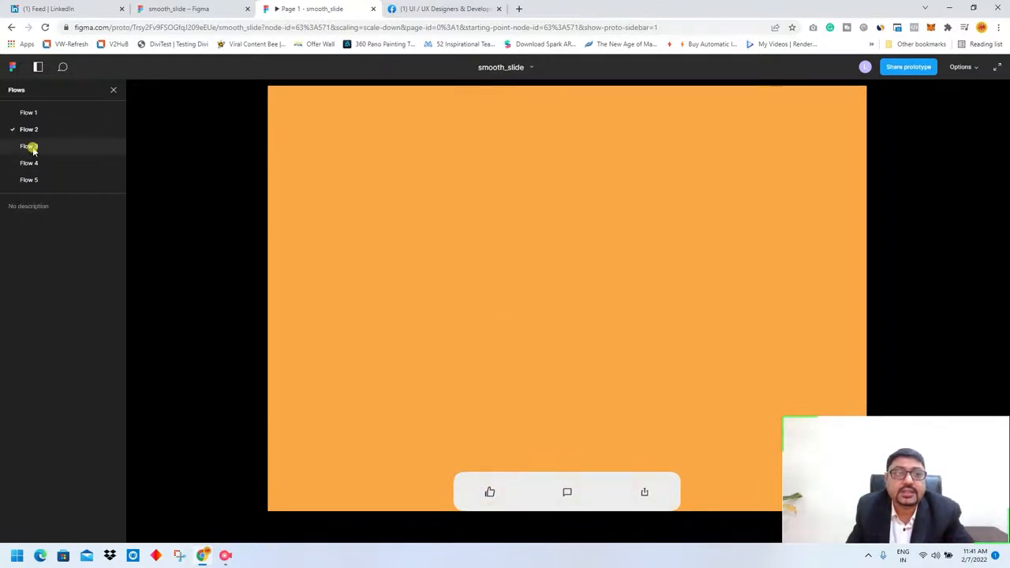
Play Flow 3 and test the like icon on the phone frame's tab bar.
{"action": "left_click", "coordinate": [30, 147]}
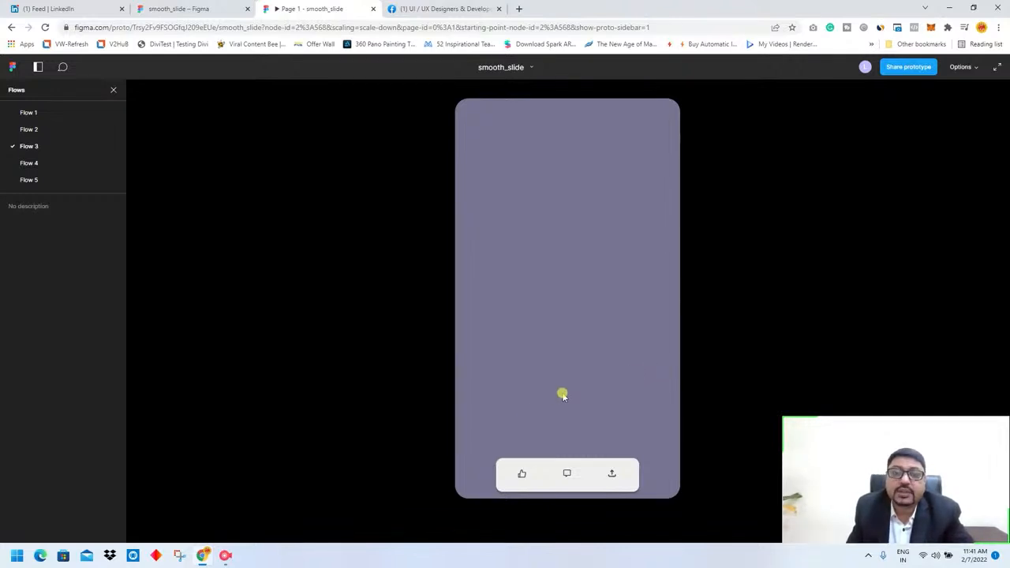
{"action": "left_click", "coordinate": [521, 474]}
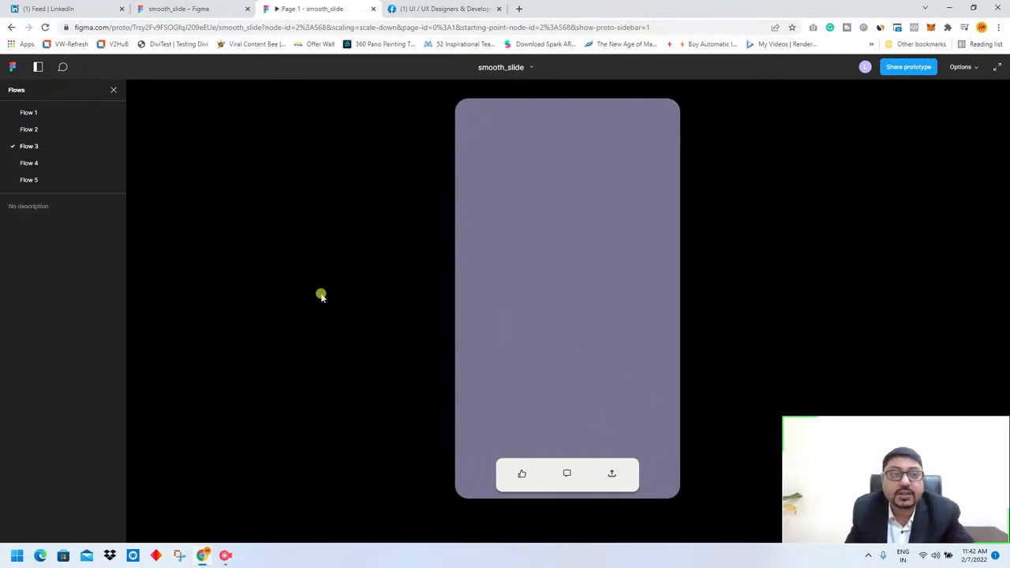
Play Flow 5 and test the heart, comment and share icon animations on its two tab bars.
{"action": "left_click", "coordinate": [30, 179]}
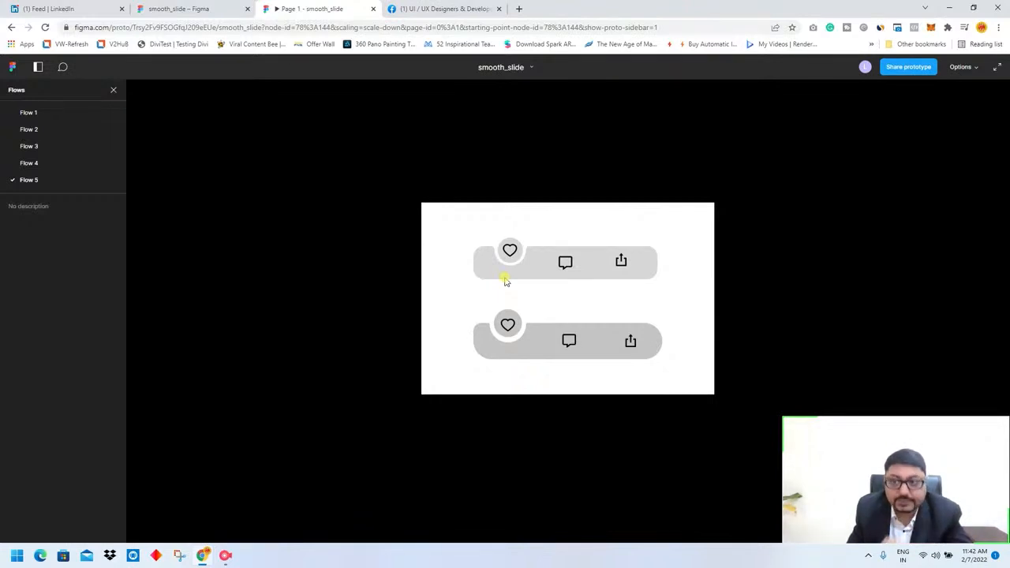
{"action": "left_click", "coordinate": [568, 267]}
{"action": "left_click", "coordinate": [622, 263]}
{"action": "left_click", "coordinate": [511, 263]}
{"action": "left_click", "coordinate": [563, 263]}
{"action": "left_click", "coordinate": [513, 262]}
{"action": "left_click", "coordinate": [565, 263]}
{"action": "left_click", "coordinate": [622, 261]}
{"action": "left_click", "coordinate": [565, 264]}
{"action": "left_click", "coordinate": [509, 263]}
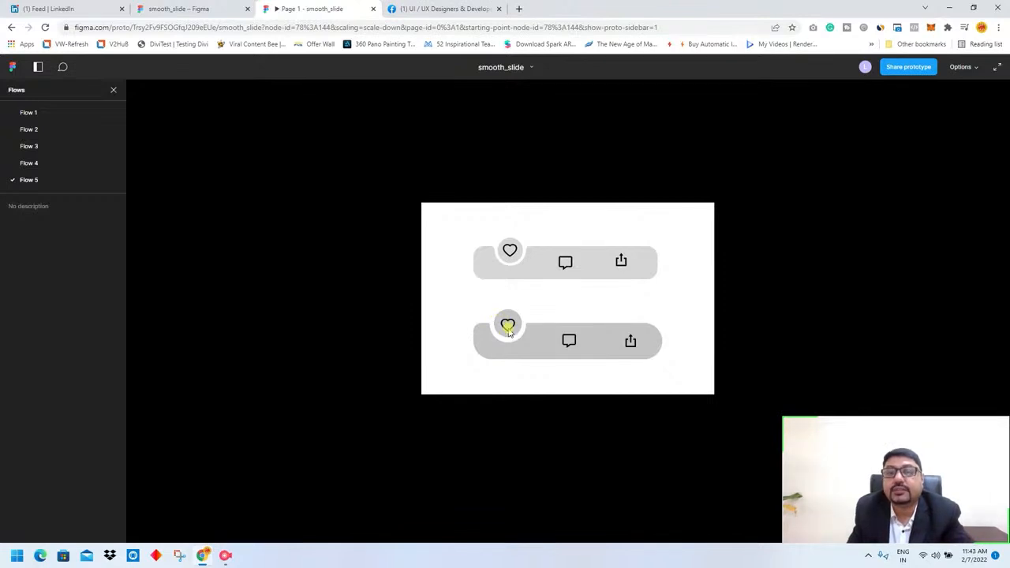
{"action": "mouse_move", "coordinate": [635, 344]}
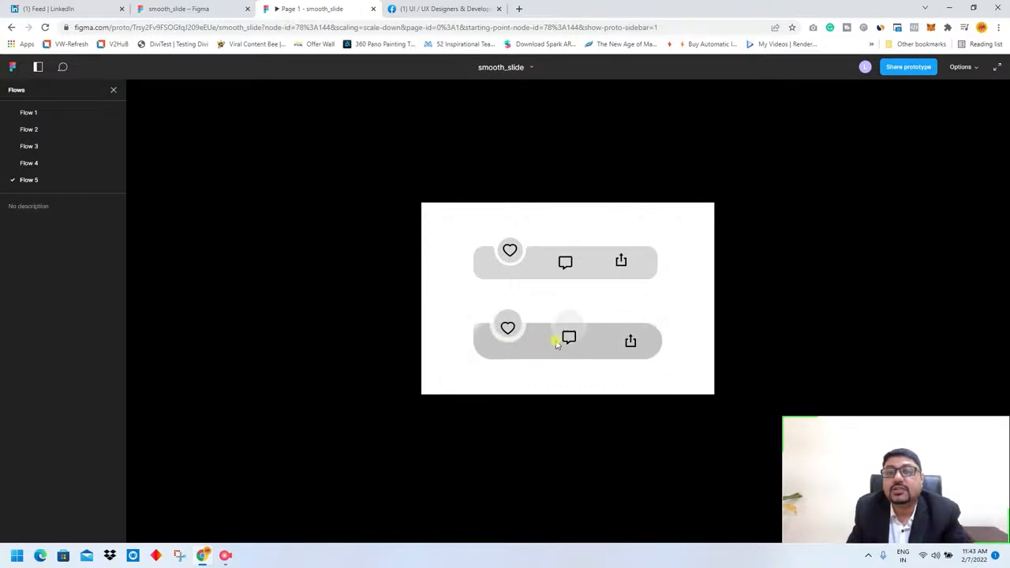
{"action": "left_click", "coordinate": [620, 260]}
{"action": "left_click", "coordinate": [505, 261]}
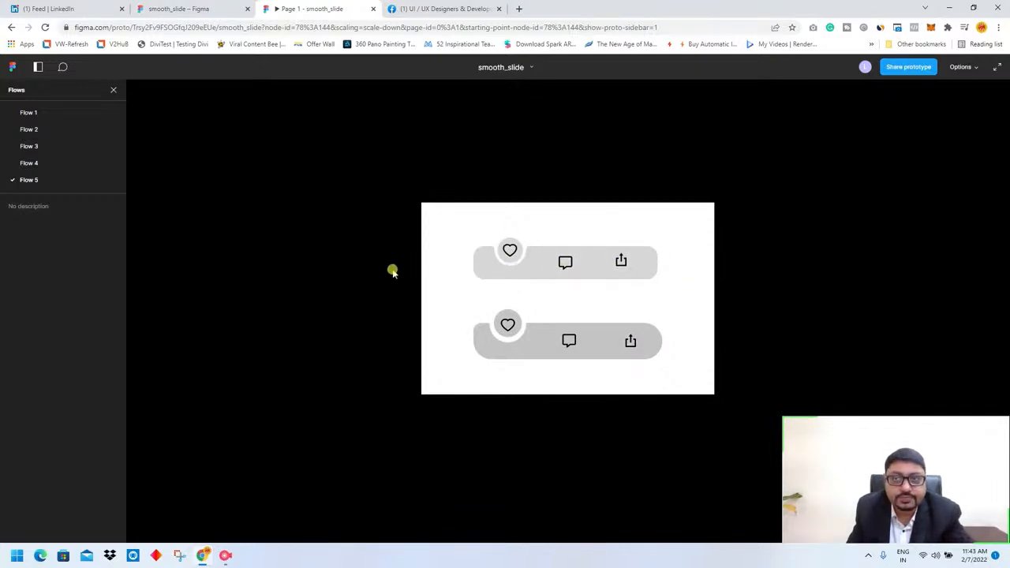
Close the prototype preview, clear the frame selection in the design file and show the design properties.
{"action": "left_click", "coordinate": [374, 8]}
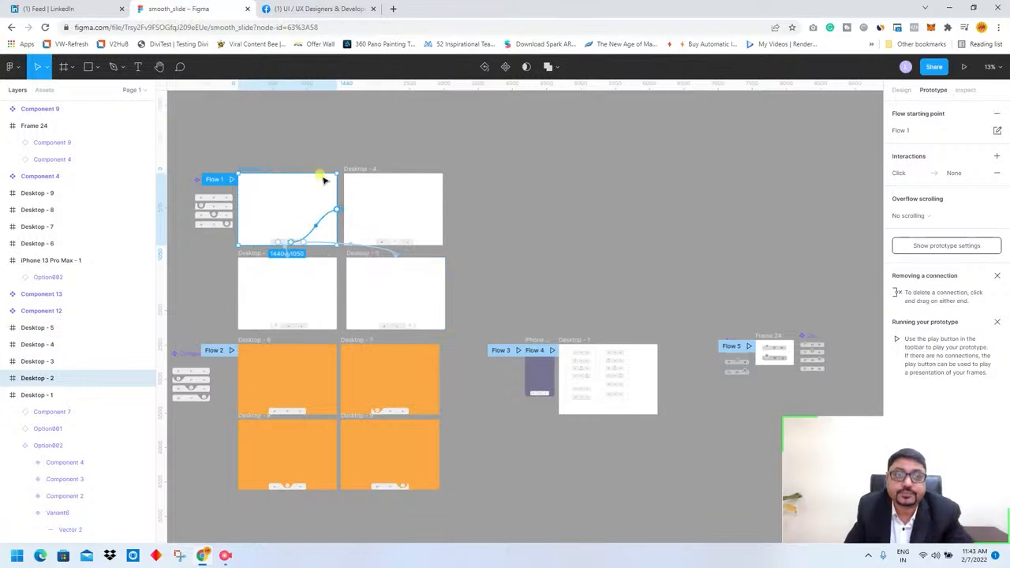
{"action": "left_click", "coordinate": [477, 169]}
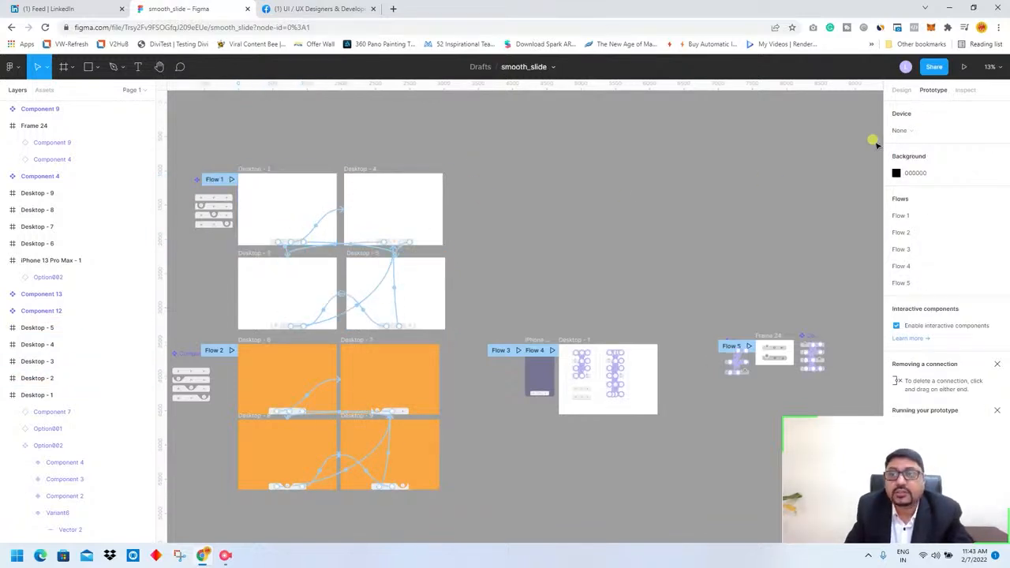
{"action": "left_click", "coordinate": [900, 90]}
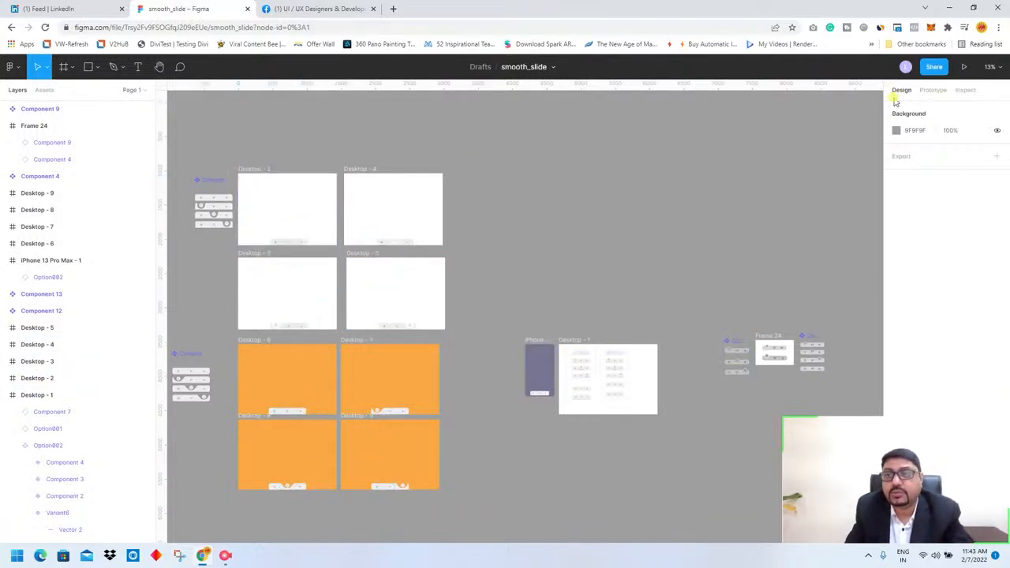
Examine the four tab bar variants of Component 12 beside the Desktop - 2 frame, ending on the plain Component 8 variant.
{"action": "scroll", "coordinate": [479, 292], "scroll_direction": "up", "scroll_amount": 5}
{"action": "scroll", "coordinate": [410, 242], "scroll_direction": "left", "scroll_amount": 5}
{"action": "scroll", "coordinate": [410, 242], "scroll_direction": "up", "scroll_amount": 1}
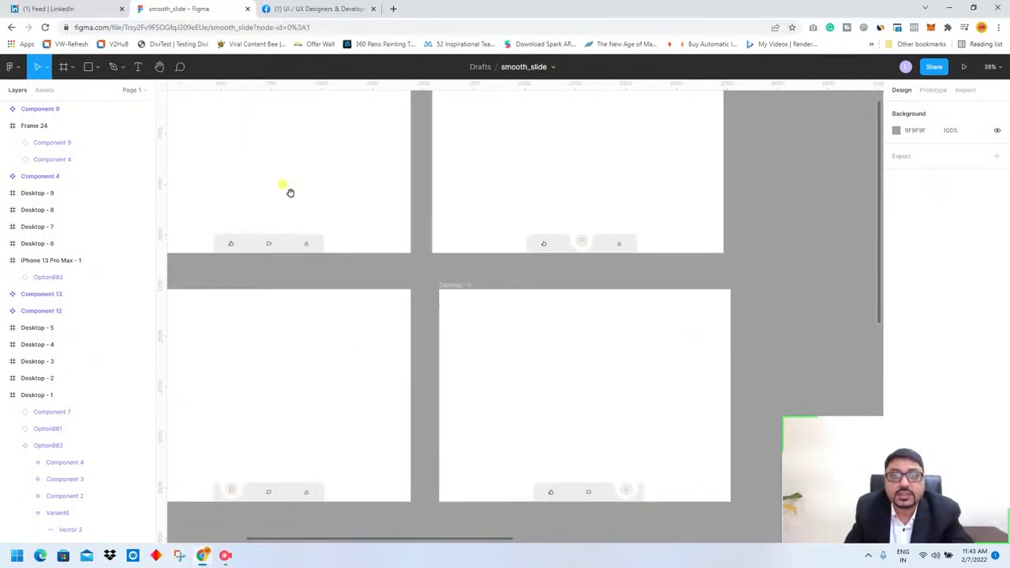
{"action": "scroll", "coordinate": [394, 235], "scroll_direction": "left", "scroll_amount": 8}
{"action": "scroll", "coordinate": [394, 235], "scroll_direction": "up", "scroll_amount": 3}
{"action": "scroll", "coordinate": [600, 300], "scroll_direction": "left", "scroll_amount": 1}
{"action": "scroll", "coordinate": [519, 356], "scroll_direction": "up", "scroll_amount": 3}
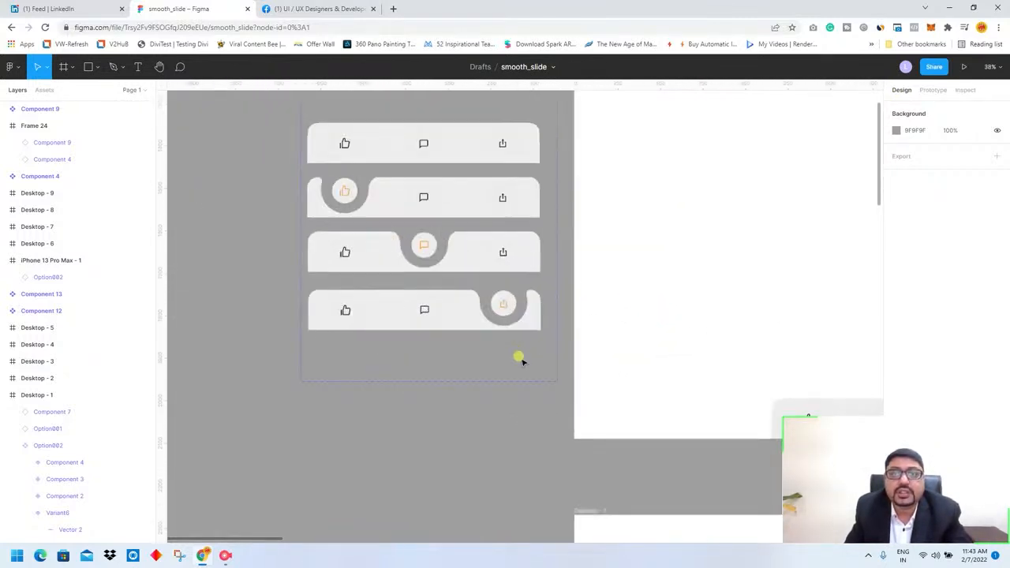
{"action": "scroll", "coordinate": [542, 413], "scroll_direction": "up", "scroll_amount": 5}
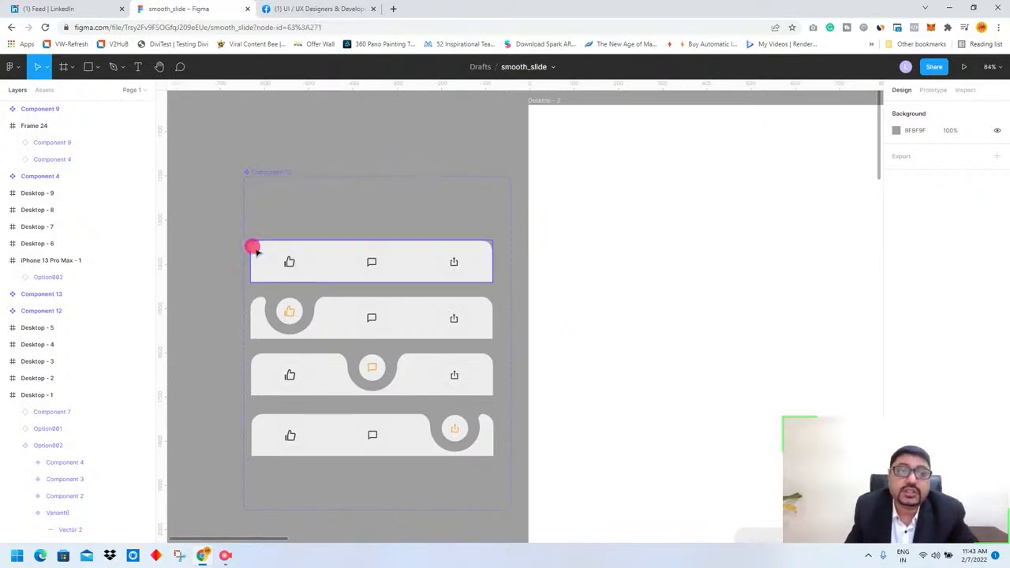
{"action": "left_click", "coordinate": [254, 250]}
{"action": "left_click", "coordinate": [255, 319]}
{"action": "left_click", "coordinate": [259, 379]}
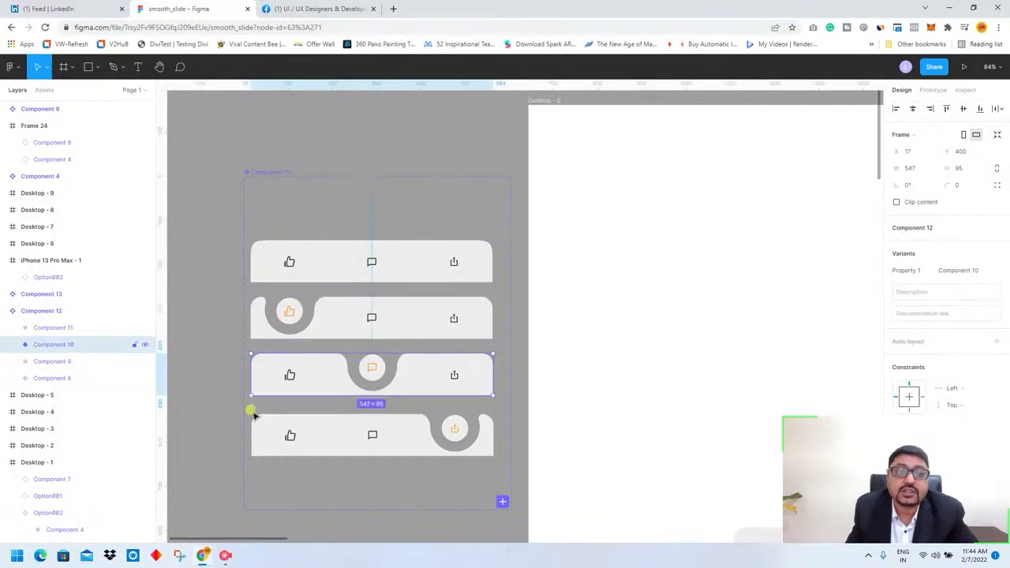
{"action": "left_click", "coordinate": [257, 432]}
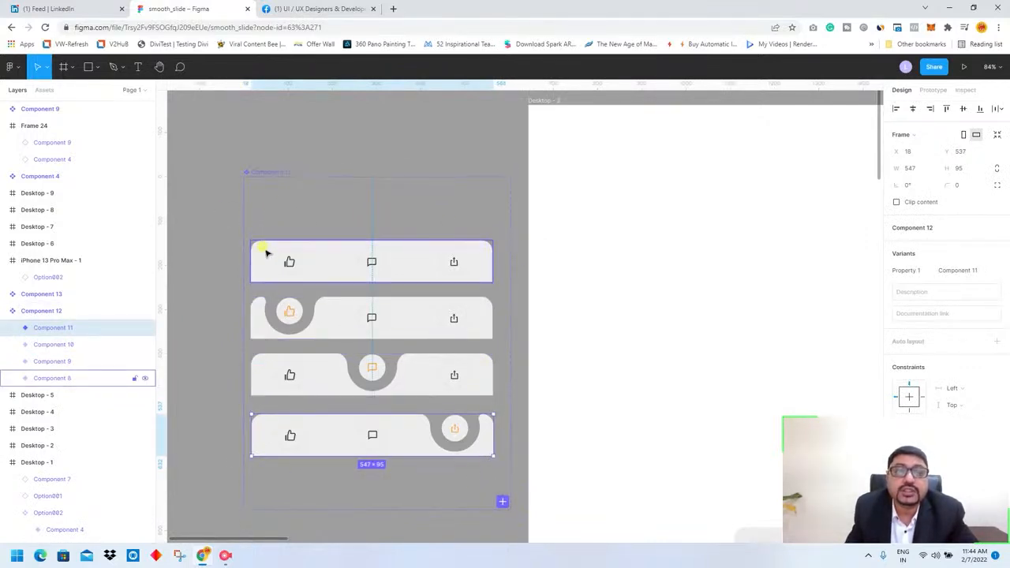
{"action": "left_click", "coordinate": [266, 253]}
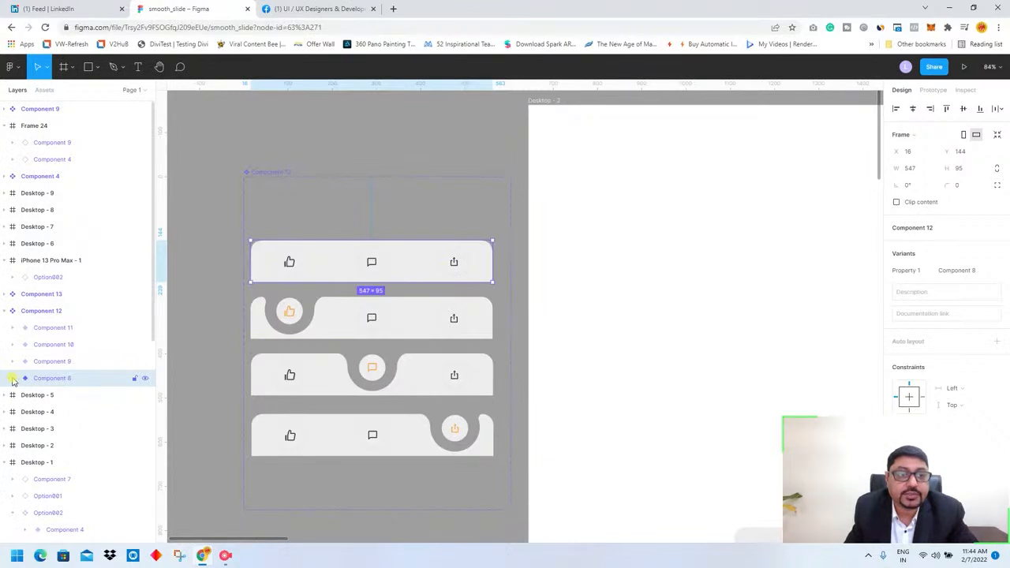
Expand Component 8's layers and inspect its background rectangle and the circles behind the like, comment and share icons.
{"action": "left_click", "coordinate": [15, 378]}
{"action": "left_click", "coordinate": [63, 497]}
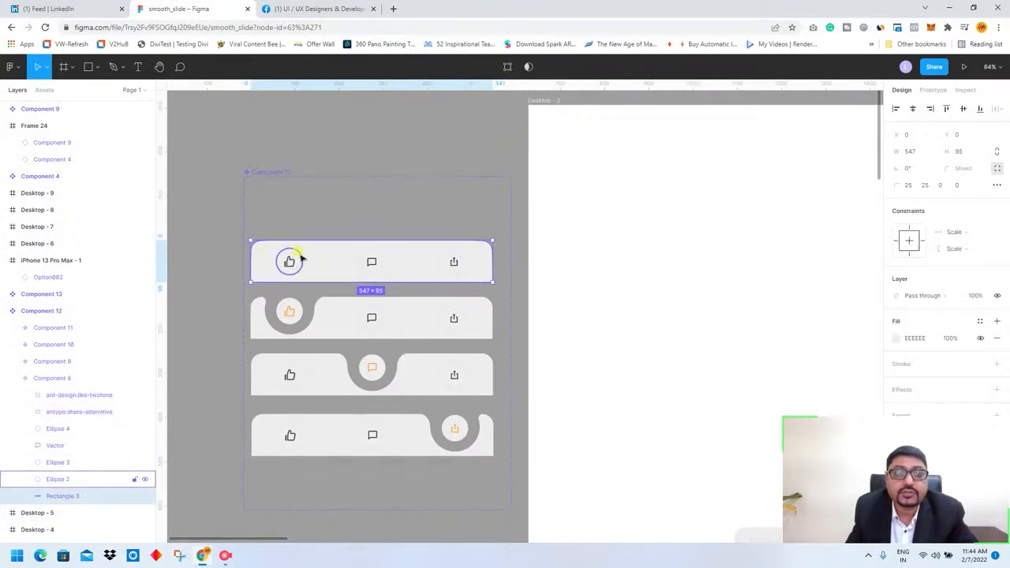
{"action": "left_click", "coordinate": [298, 256]}
{"action": "left_click", "coordinate": [385, 251]}
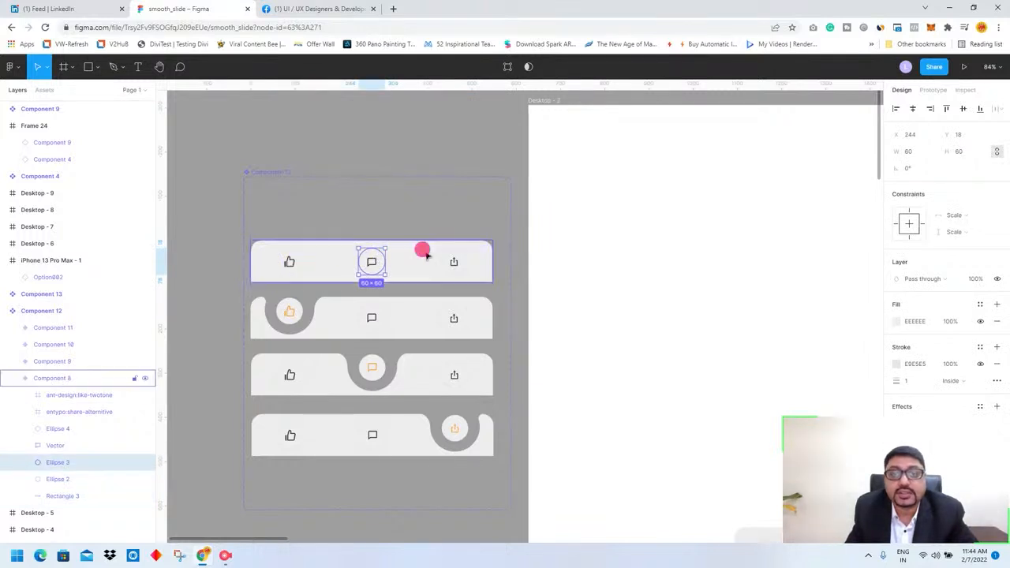
{"action": "left_click", "coordinate": [451, 252]}
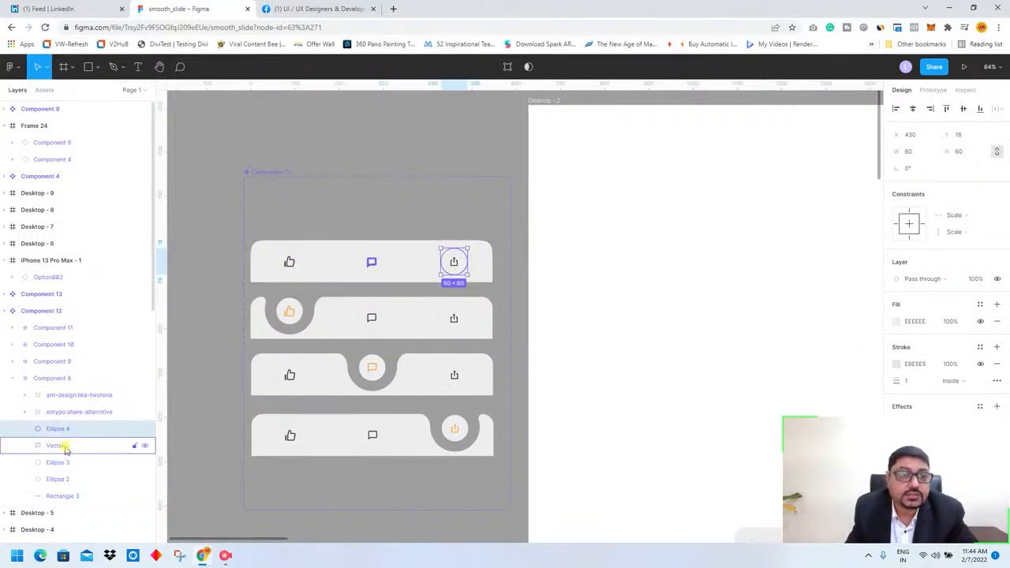
Inspect the like, comment and share icons in the plain Component 8 variant and clear the selection.
{"action": "left_click", "coordinate": [288, 261]}
{"action": "left_click", "coordinate": [343, 255]}
{"action": "left_click", "coordinate": [369, 259]}
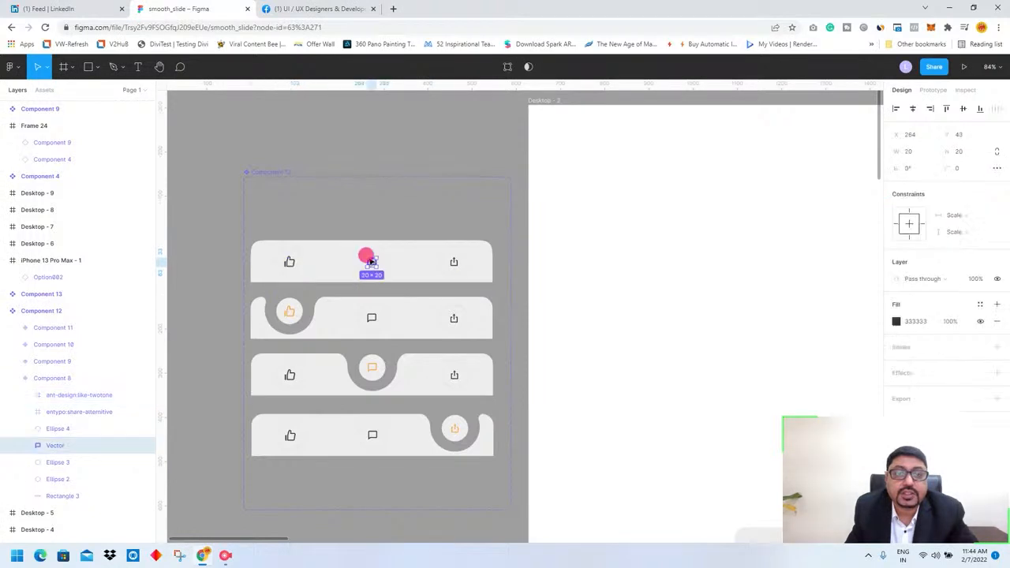
{"action": "left_click", "coordinate": [452, 262]}
{"action": "left_click", "coordinate": [318, 218]}
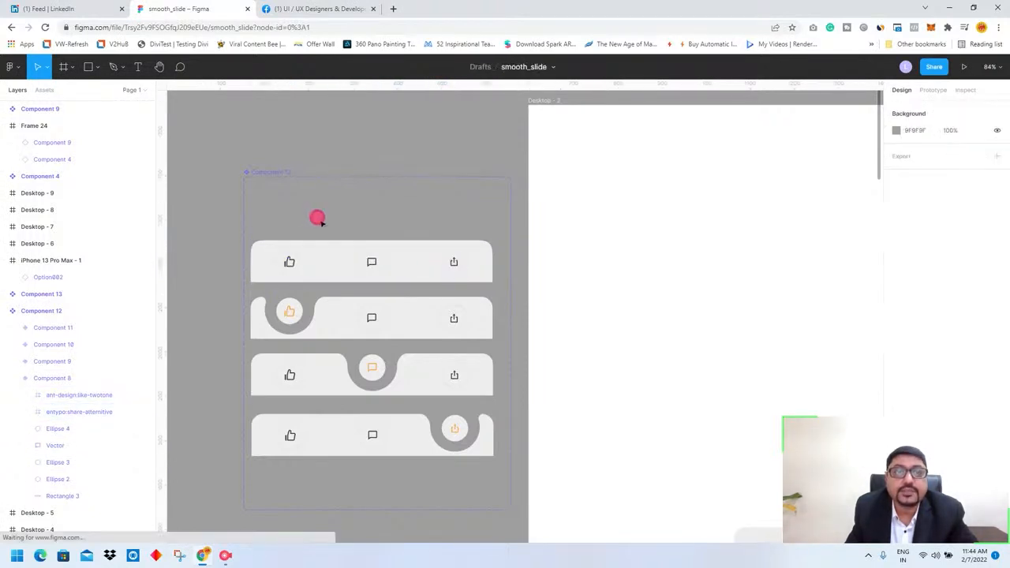
Expand the Component 9 variant's layers and inspect the Subtract shape that forms its notched background.
{"action": "left_click", "coordinate": [256, 306]}
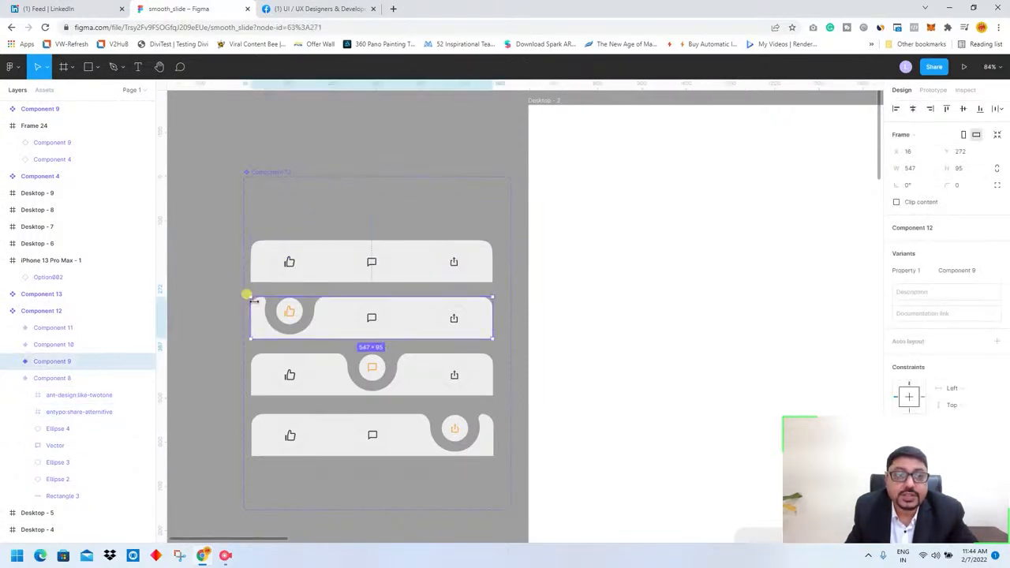
{"action": "left_click", "coordinate": [13, 362]}
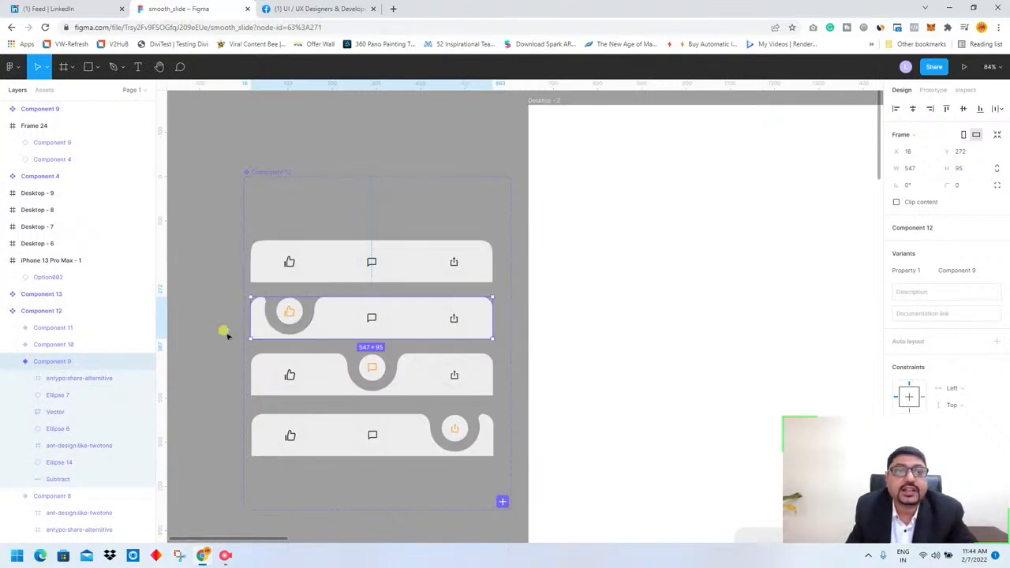
{"action": "left_click", "coordinate": [70, 480]}
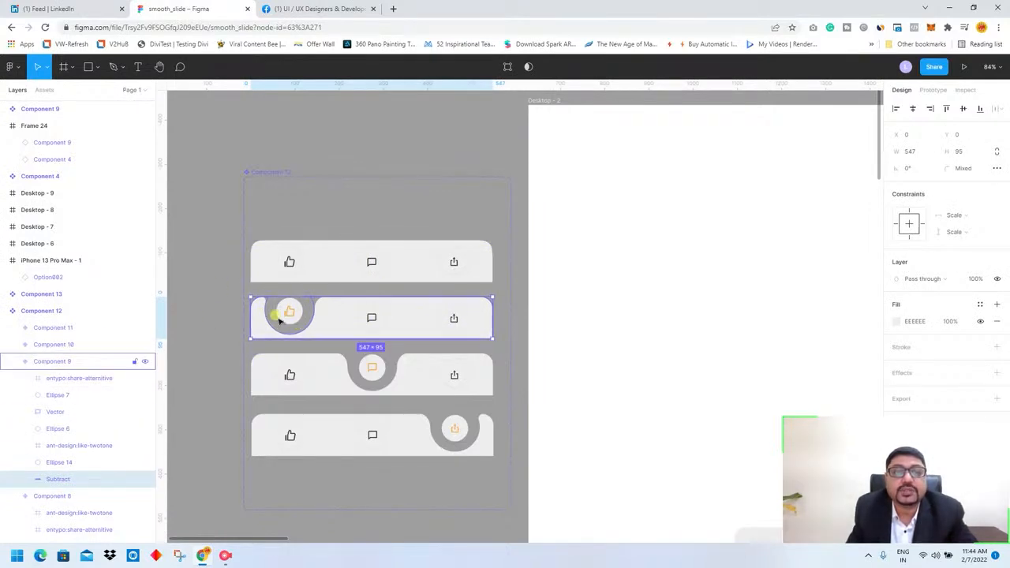
Draw a rectangle about 605 × 118 above Component 12, with its top edge level with the Desktop - 2 frame.
{"action": "scroll", "coordinate": [371, 178], "scroll_direction": "up", "scroll_amount": 3}
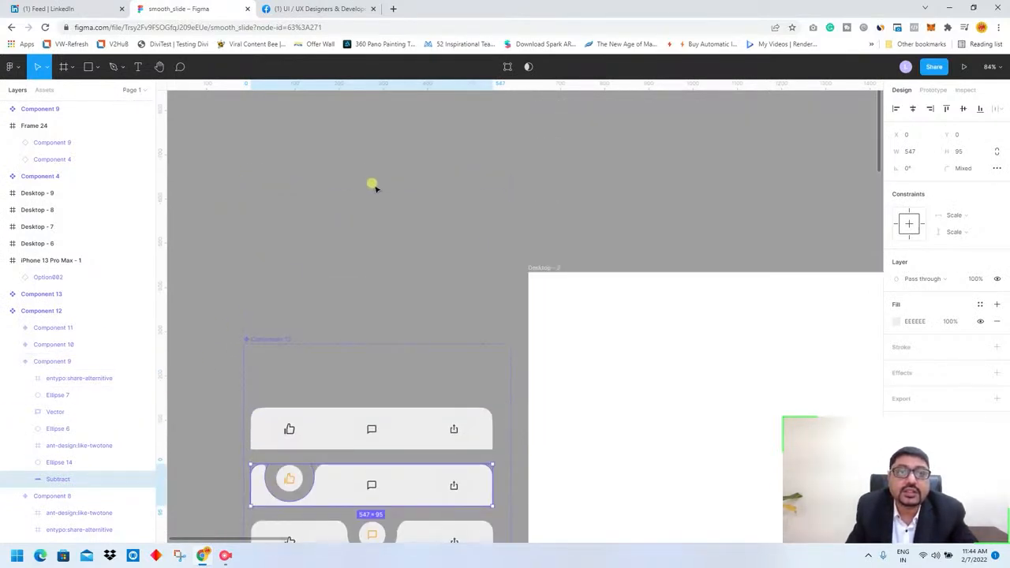
{"action": "scroll", "coordinate": [377, 187], "scroll_direction": "down", "scroll_amount": 1}
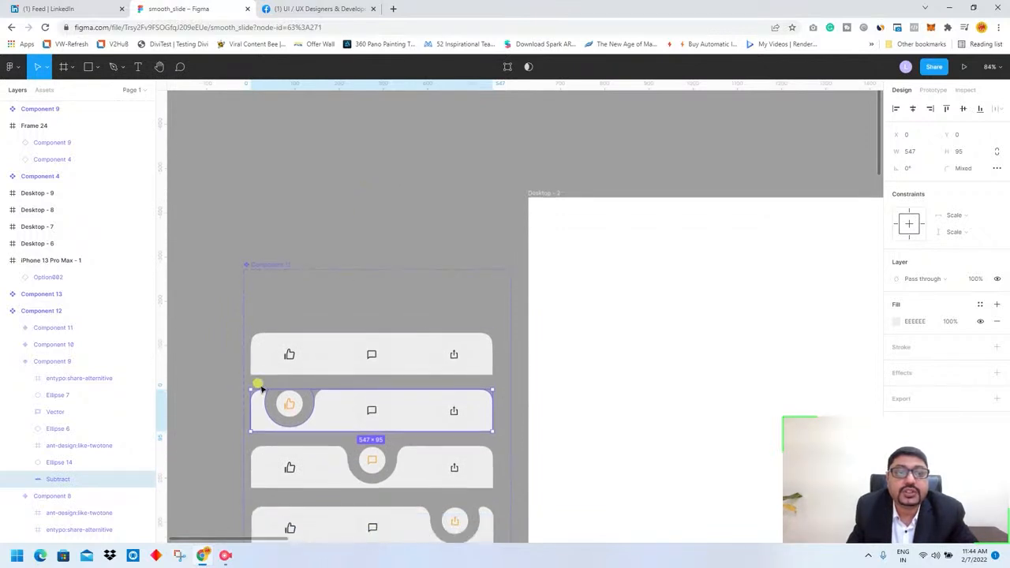
{"action": "left_click", "coordinate": [87, 68]}
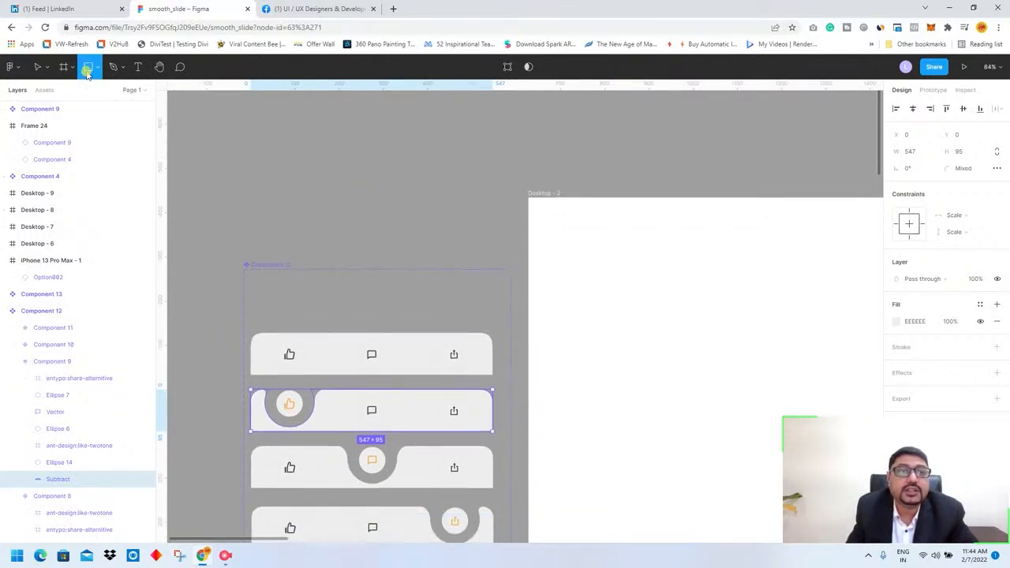
{"action": "mouse_move", "coordinate": [243, 180]}
{"action": "left_mouse_down"}
{"action": "mouse_move", "coordinate": [310, 209]}
{"action": "mouse_move", "coordinate": [465, 241]}
{"action": "mouse_move", "coordinate": [512, 232]}
{"action": "left_mouse_up"}
{"action": "left_click_drag", "start_coordinate": [463, 213], "coordinate": [458, 219]}
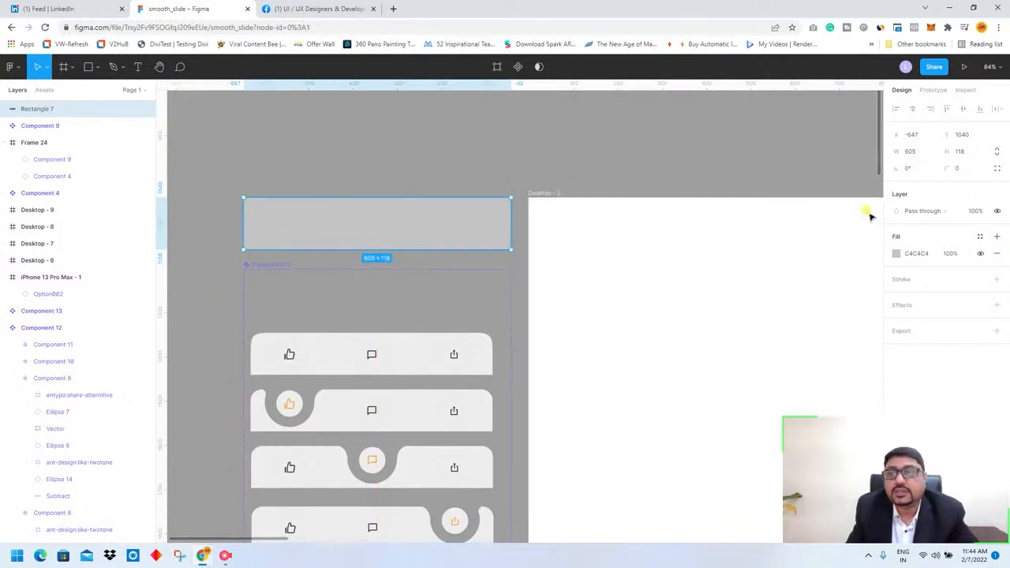
Try a corner radius of 45 on the new rectangle.
{"action": "left_click", "coordinate": [960, 169]}
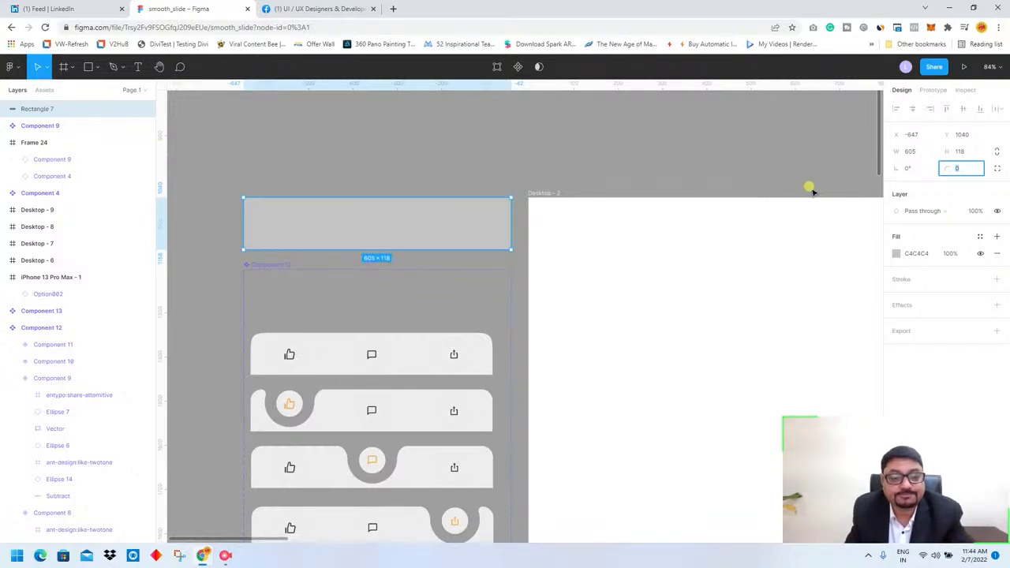
{"action": "type", "text": "45"}
{"action": "key", "text": "Return"}
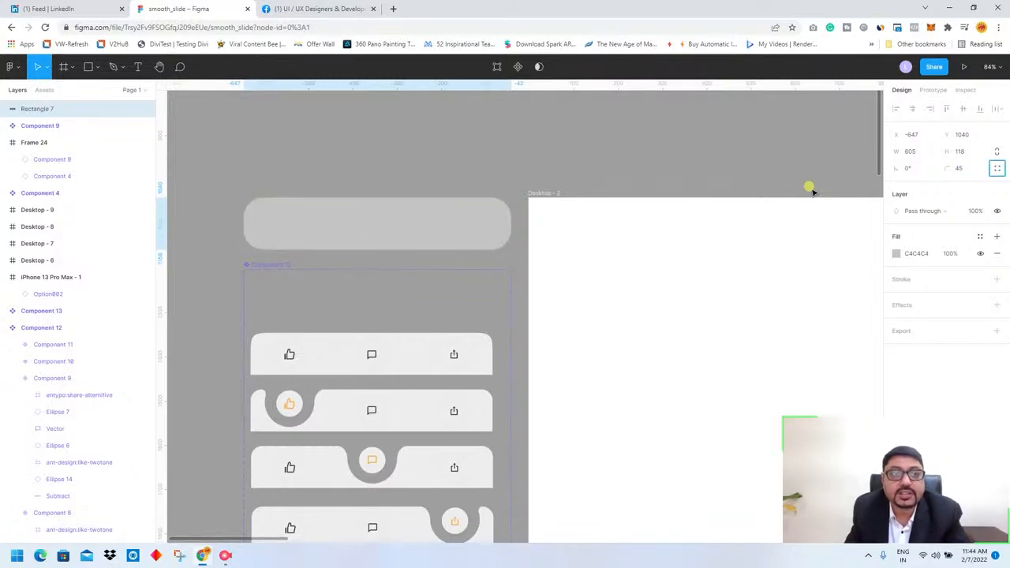
Set the new rectangle's corner radius to 25 and clear the selection.
{"action": "left_click", "coordinate": [957, 168]}
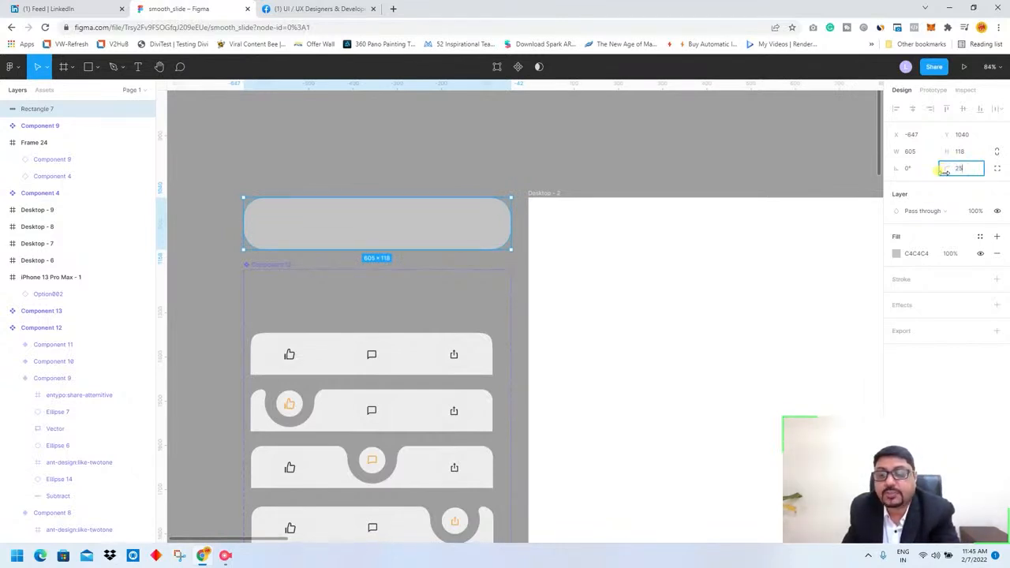
{"action": "left_click_drag", "start_coordinate": [945, 171], "coordinate": [944, 172]}
{"action": "left_click", "coordinate": [350, 142]}
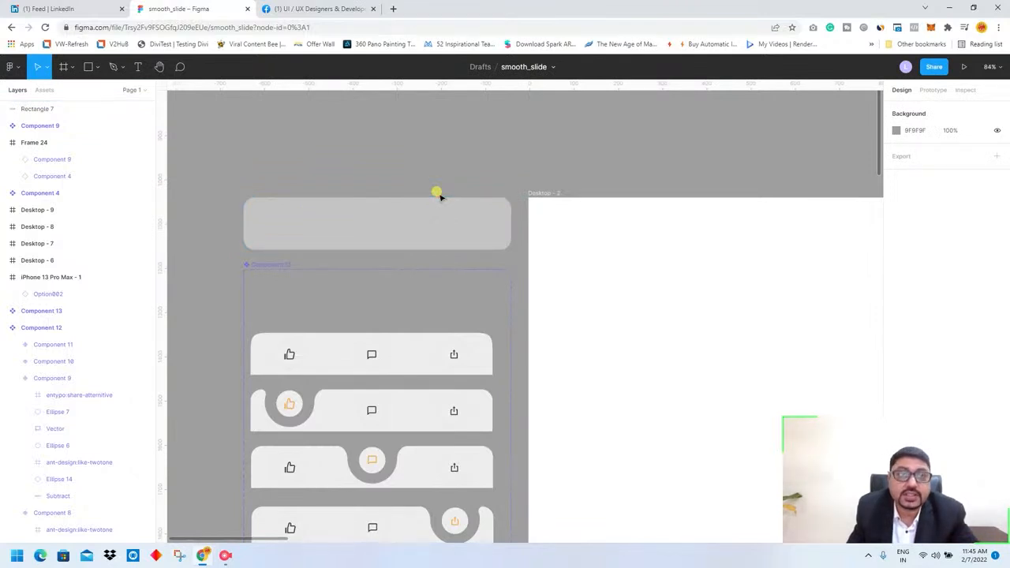
Draw a circle about 120 × 120 near the rectangle's left end and centre it vertically on the top edge.
{"action": "left_click", "coordinate": [93, 68]}
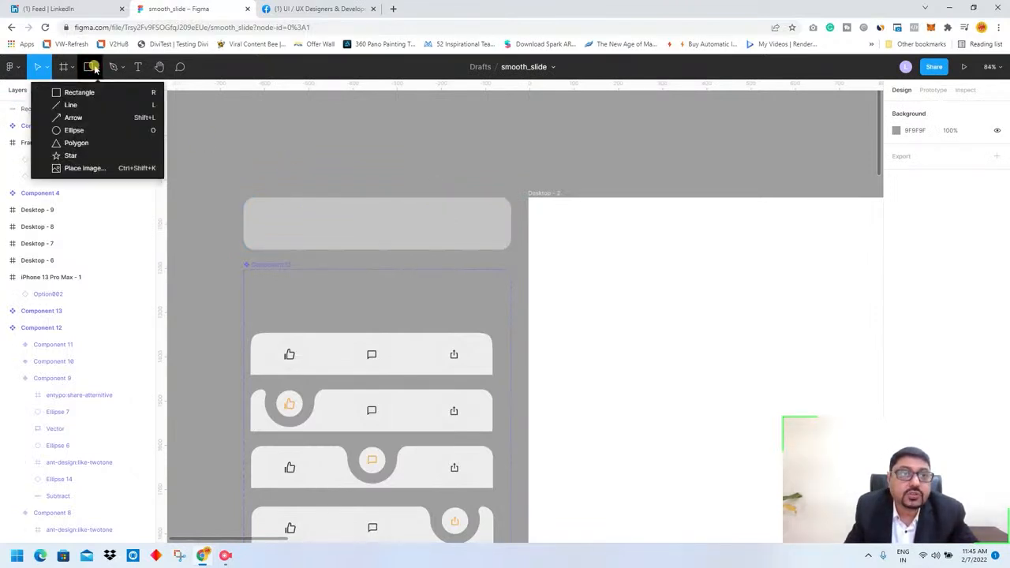
{"action": "left_click", "coordinate": [67, 130]}
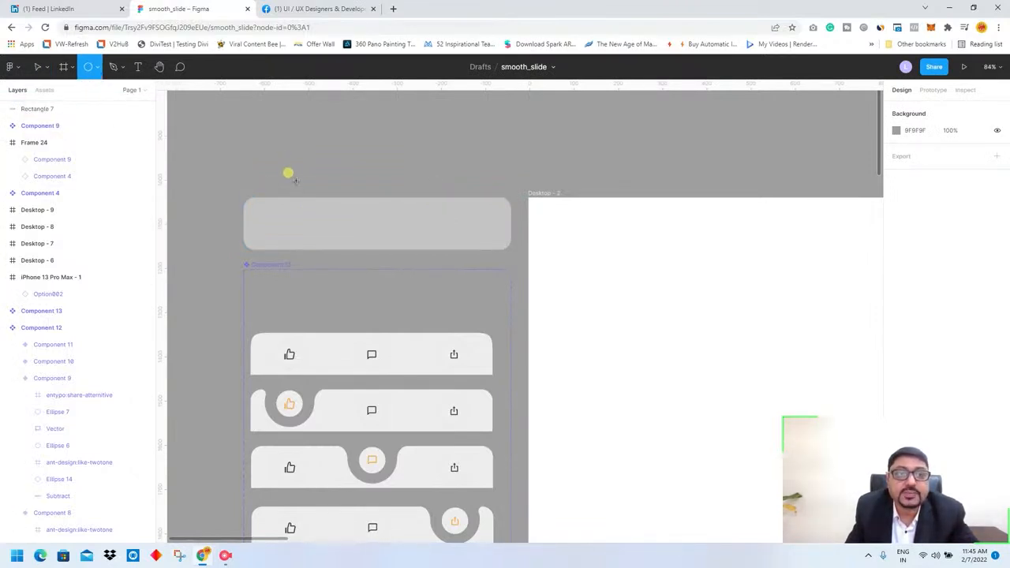
{"action": "left_click_drag", "start_coordinate": [269, 177], "coordinate": [322, 231]}
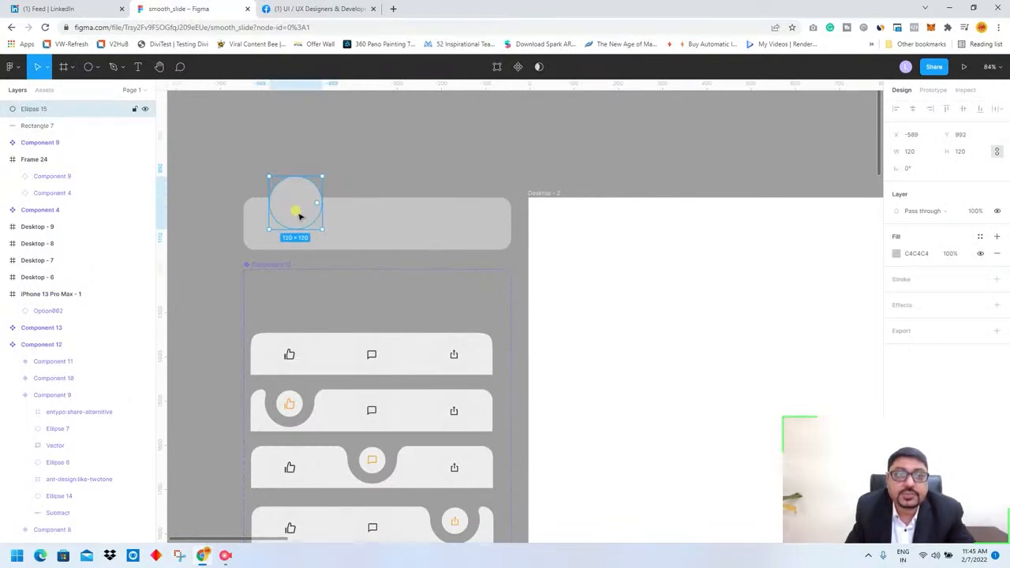
{"action": "left_click", "coordinate": [293, 207]}
{"action": "left_click_drag", "start_coordinate": [298, 213], "coordinate": [296, 206]}
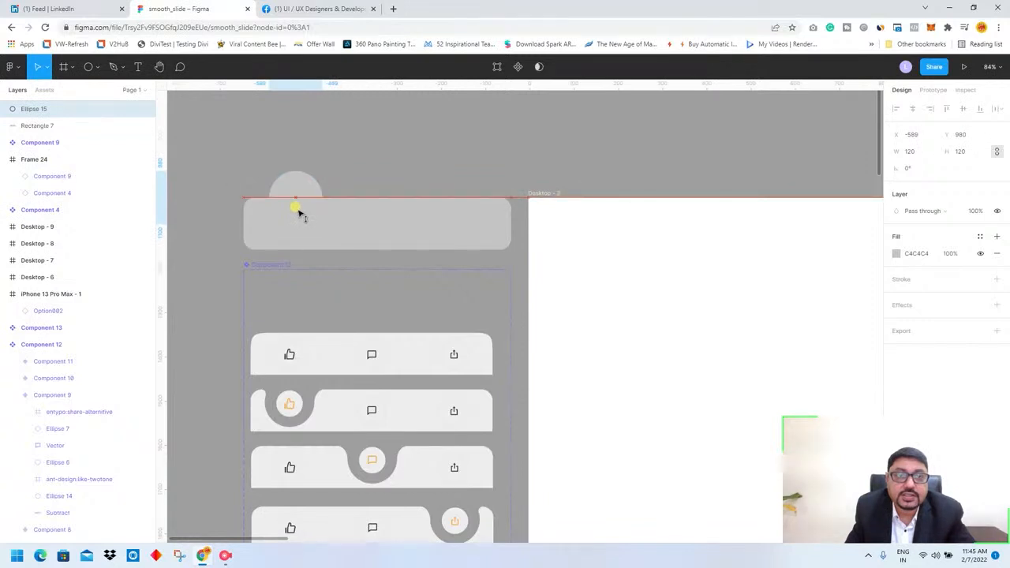
Enlarge the circle to about 149 × 149, keeping it centred on the rectangle's top edge.
{"action": "left_click", "coordinate": [259, 219], "text": "shift"}
{"action": "left_click", "coordinate": [351, 220], "text": "shift"}
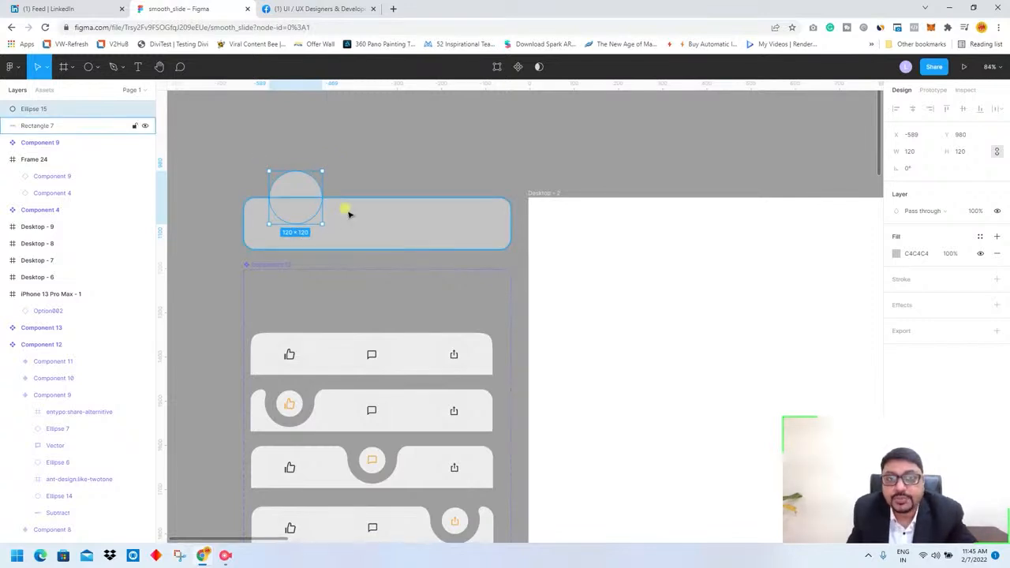
{"action": "left_click", "coordinate": [305, 192]}
{"action": "left_click_drag", "start_coordinate": [322, 225], "coordinate": [314, 217]}
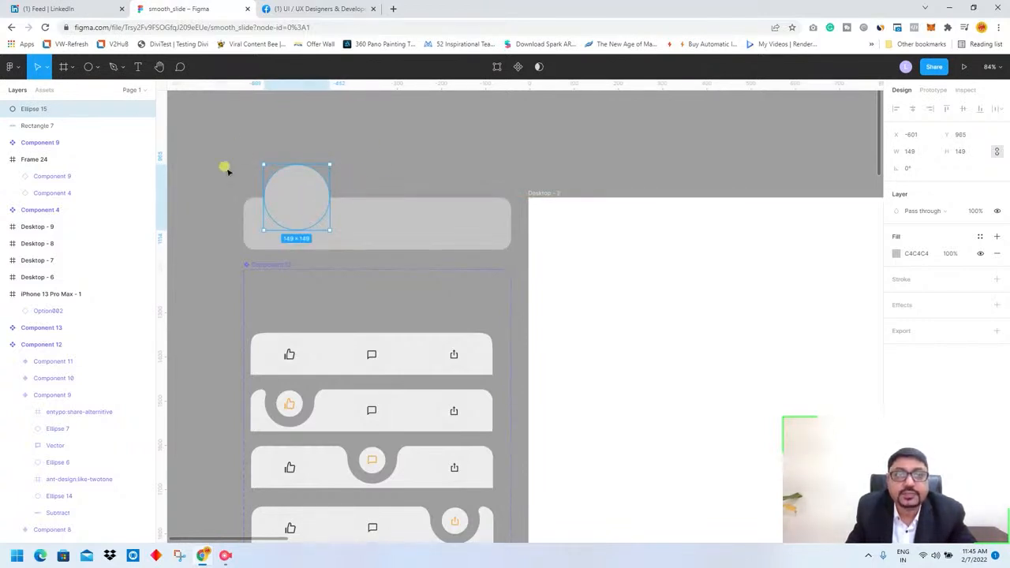
Subtract the circle from the rounded rectangle to cut a notch into its top edge.
{"action": "left_click", "coordinate": [249, 220], "text": "shift"}
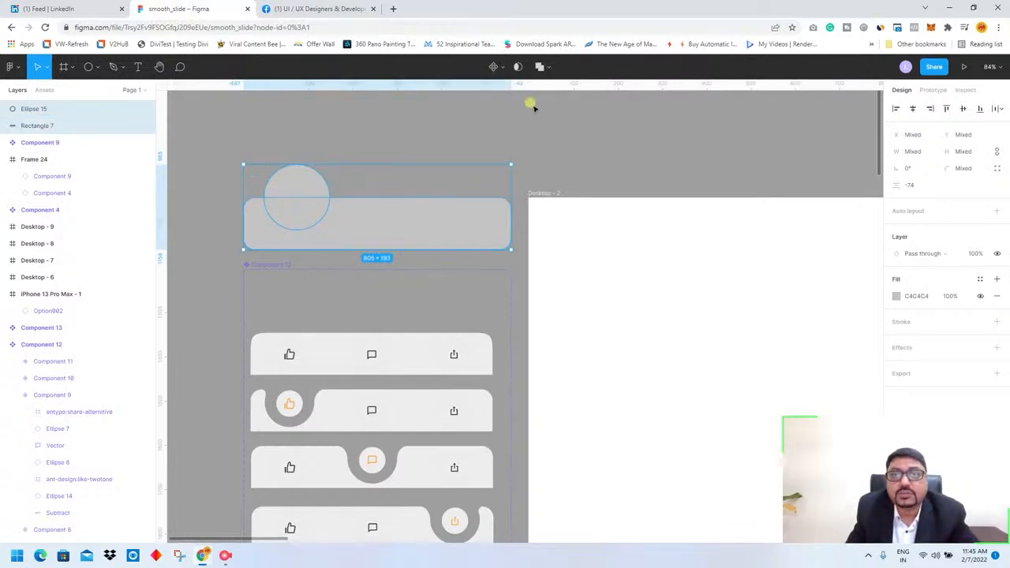
{"action": "left_click", "coordinate": [551, 68]}
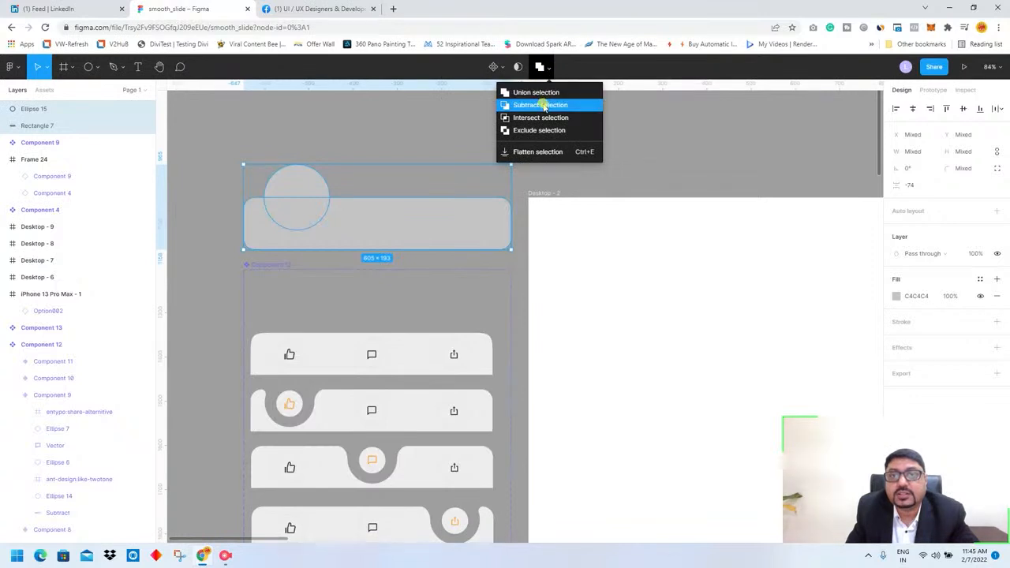
{"action": "left_click", "coordinate": [543, 106]}
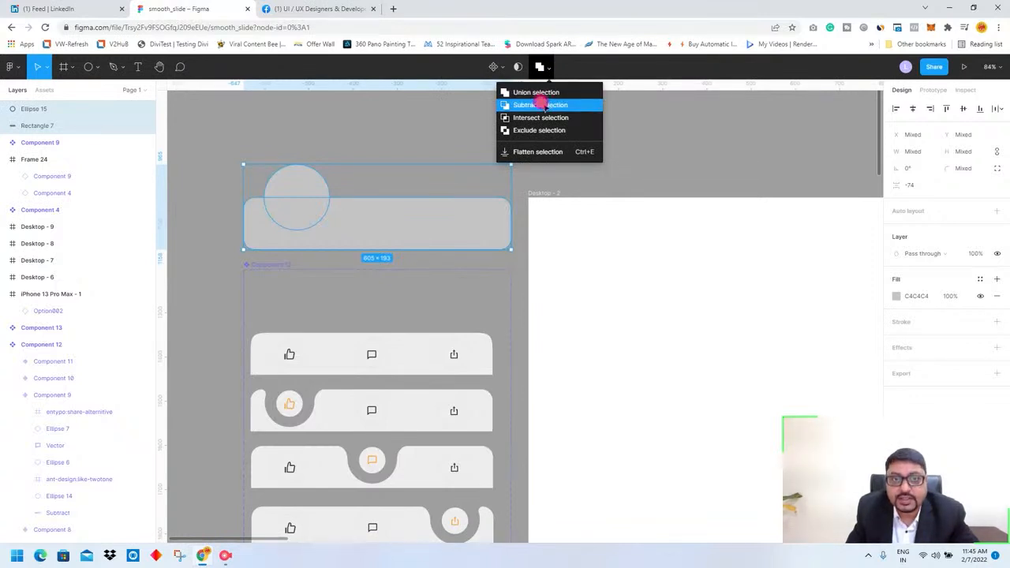
{"action": "left_click", "coordinate": [406, 156]}
Reposition the cutting circle inside the subtracted shape to about X -593, Y 965.
{"action": "left_click", "coordinate": [255, 231]}
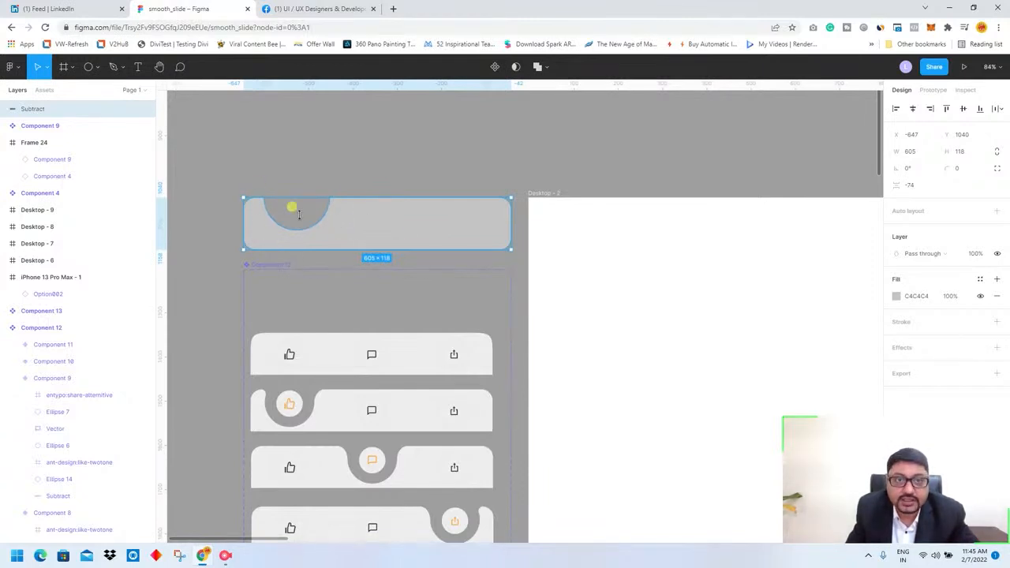
{"action": "double_click", "coordinate": [334, 220]}
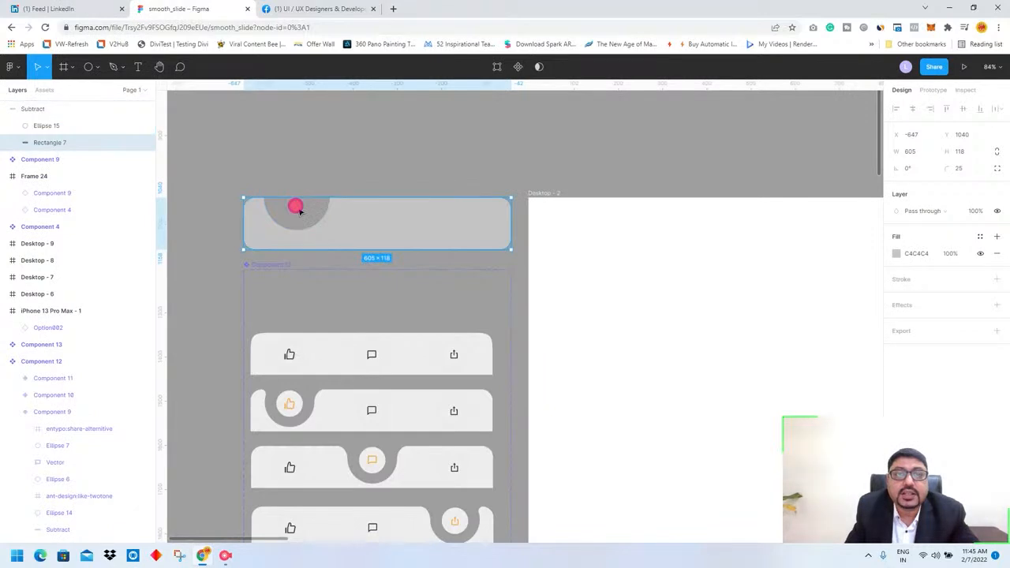
{"action": "left_click", "coordinate": [297, 207]}
{"action": "mouse_move", "coordinate": [299, 210]}
{"action": "left_mouse_down"}
{"action": "mouse_move", "coordinate": [463, 228]}
{"action": "mouse_move", "coordinate": [307, 229]}
{"action": "mouse_move", "coordinate": [321, 214]}
{"action": "mouse_move", "coordinate": [443, 224]}
{"action": "mouse_move", "coordinate": [293, 219]}
{"action": "left_mouse_up"}
{"action": "key", "text": "shift+Up"}
{"action": "key", "text": "shift+Up"}
{"action": "key", "text": "shift+Up"}
{"action": "key", "text": "Up"}
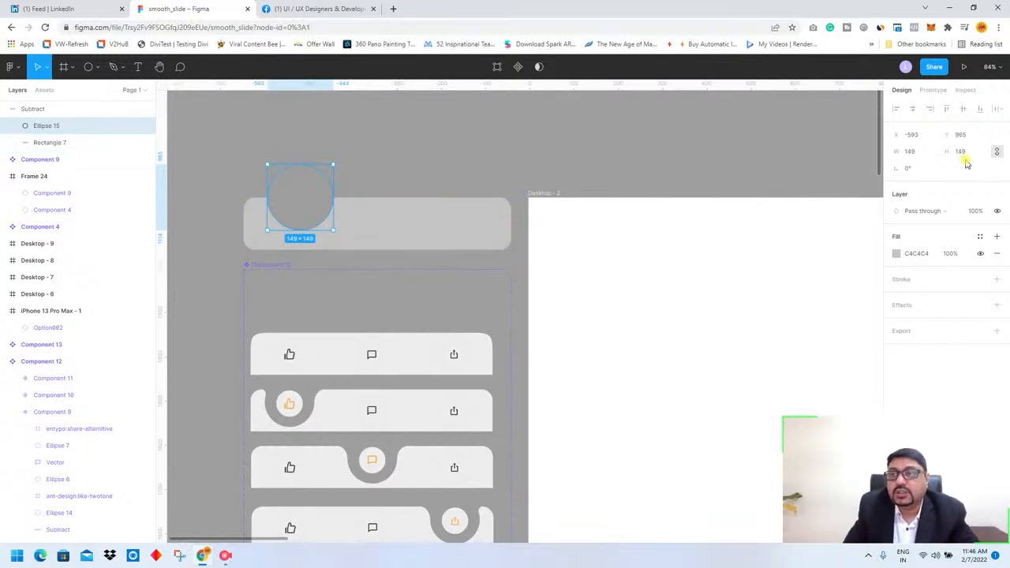
{"action": "left_click", "coordinate": [476, 158]}
Try a corner radius of 120 on the whole subtracted shape.
{"action": "left_click", "coordinate": [363, 230]}
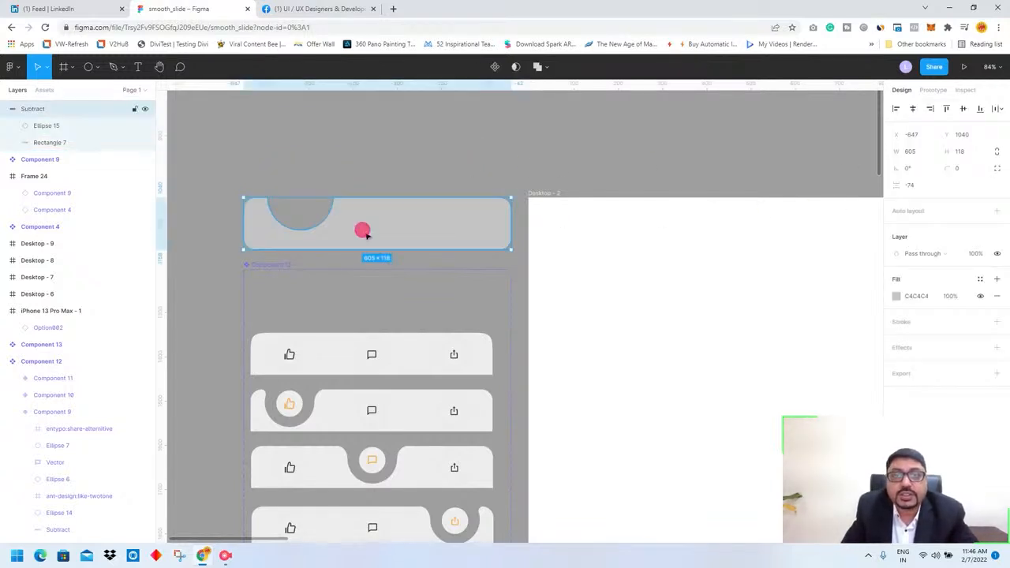
{"action": "left_click", "coordinate": [959, 170]}
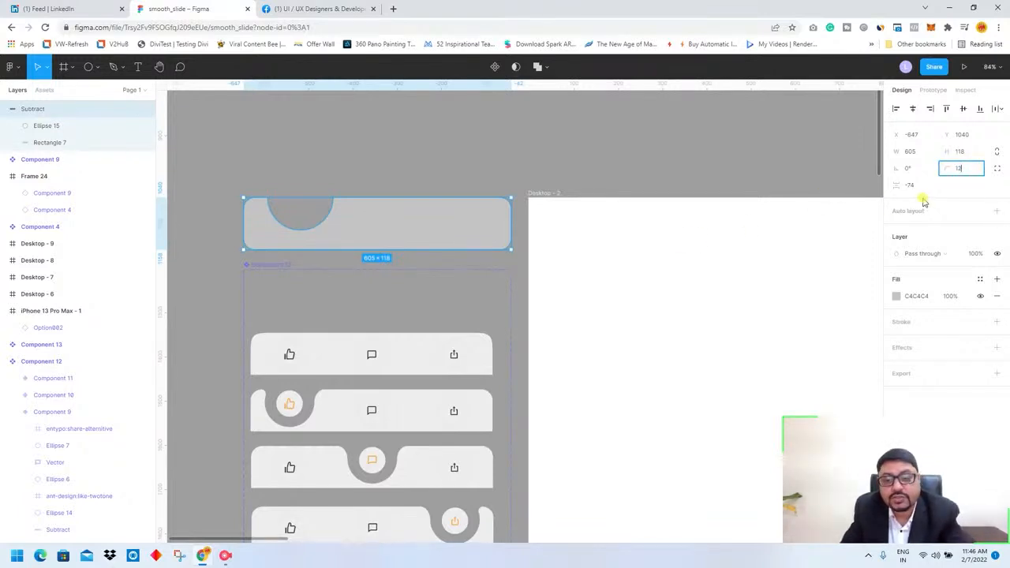
{"action": "key", "text": "Return"}
{"action": "left_click", "coordinate": [345, 163]}
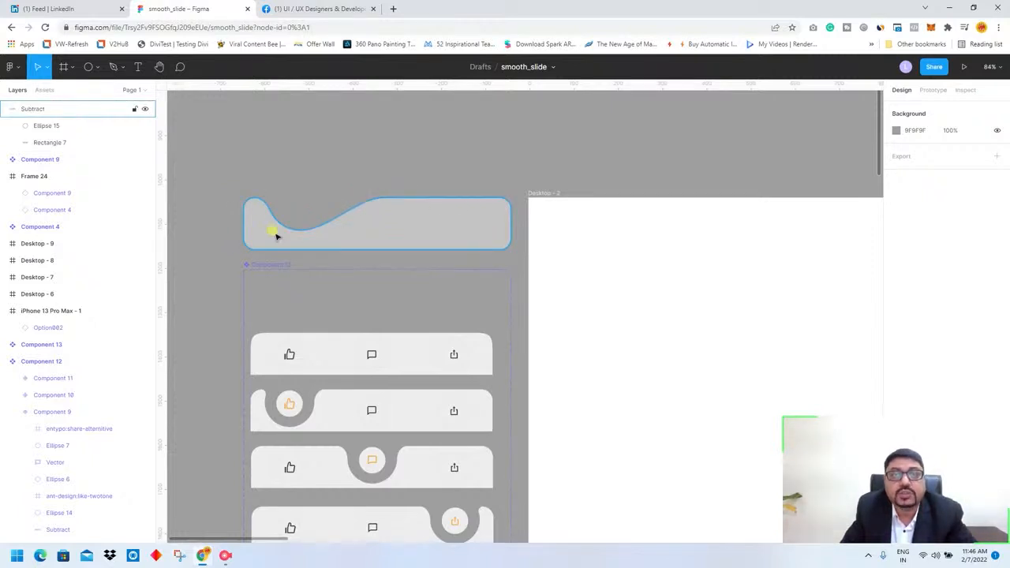
Set the subtracted shape's corner radius to 80 for a smooth notch curve.
{"action": "left_click", "coordinate": [382, 226]}
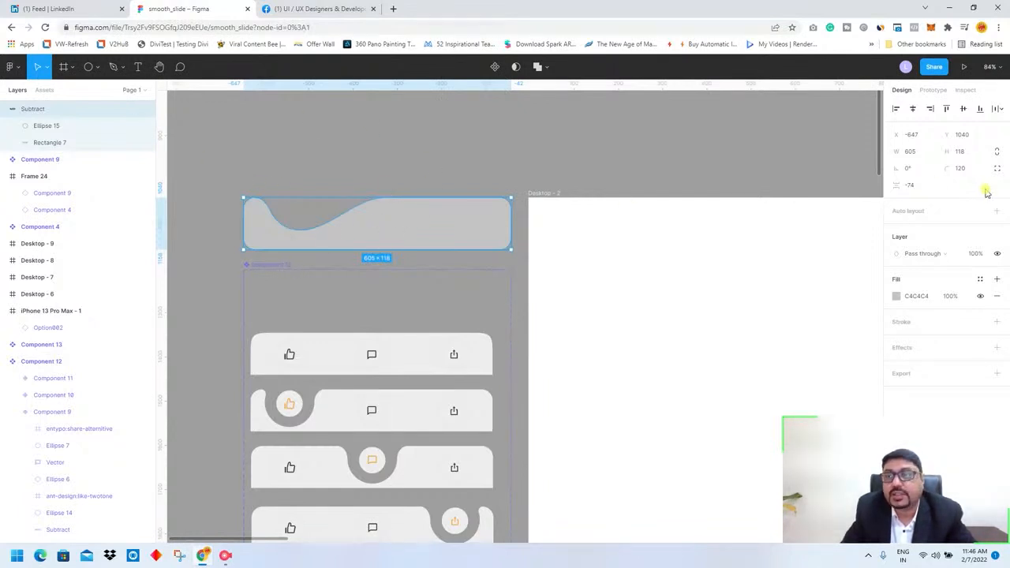
{"action": "left_click", "coordinate": [961, 168]}
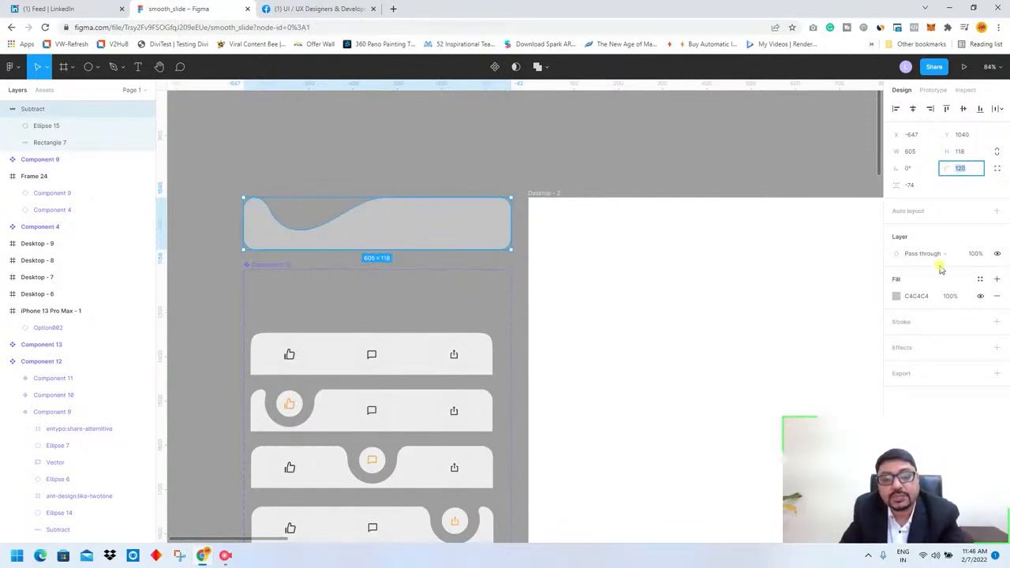
{"action": "type", "text": "80"}
{"action": "key", "text": "Return"}
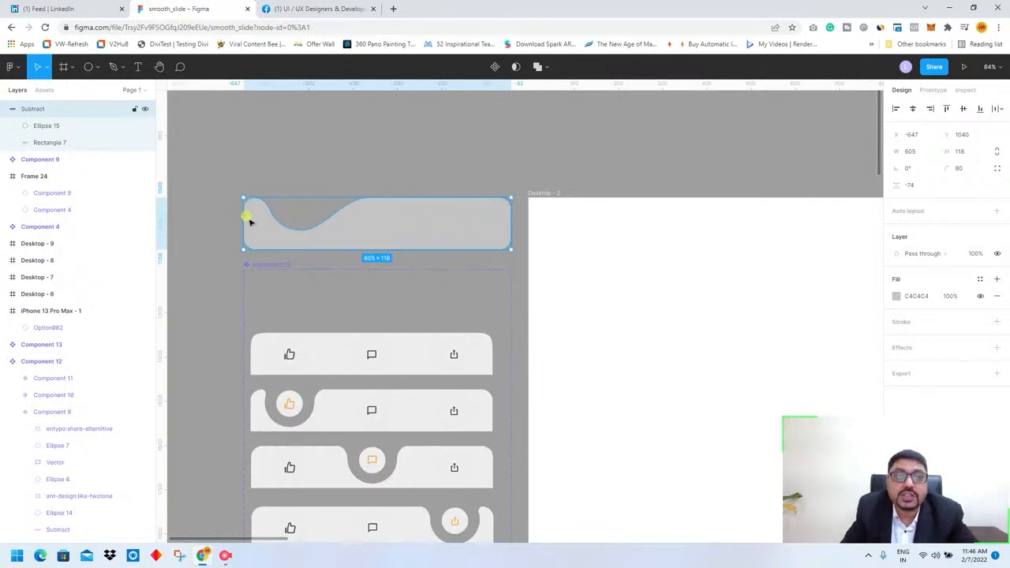
Duplicate the notched bar so that two copies are stacked above Component 12.
{"action": "left_click", "coordinate": [324, 198]}
{"action": "left_click", "coordinate": [324, 235]}
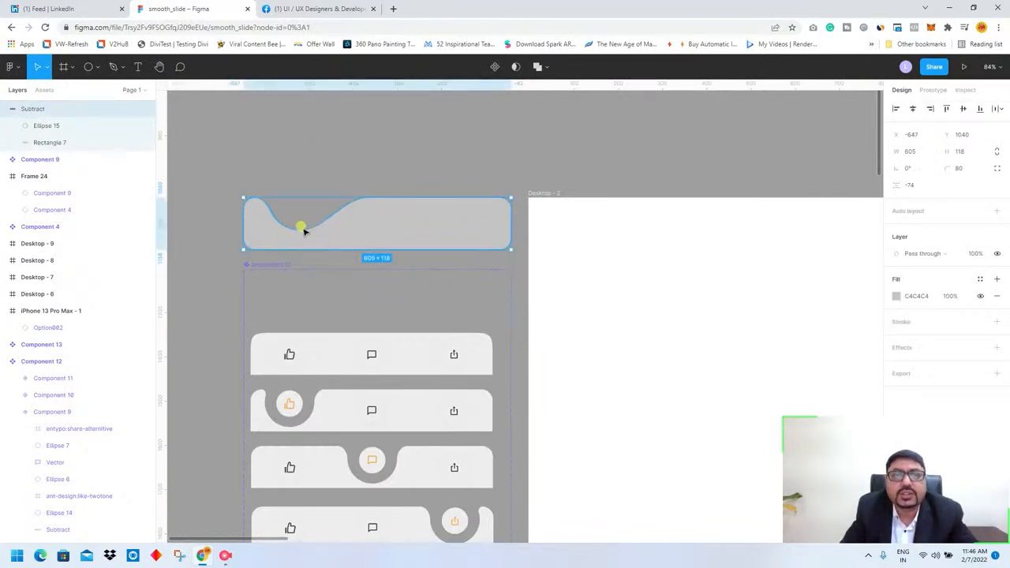
{"action": "left_click_drag", "start_coordinate": [368, 230], "coordinate": [405, 199]}
Try shifting the base rectangle inside the lower notched bar to the right, and undo the move.
{"action": "double_click", "coordinate": [276, 204]}
{"action": "left_click", "coordinate": [310, 192]}
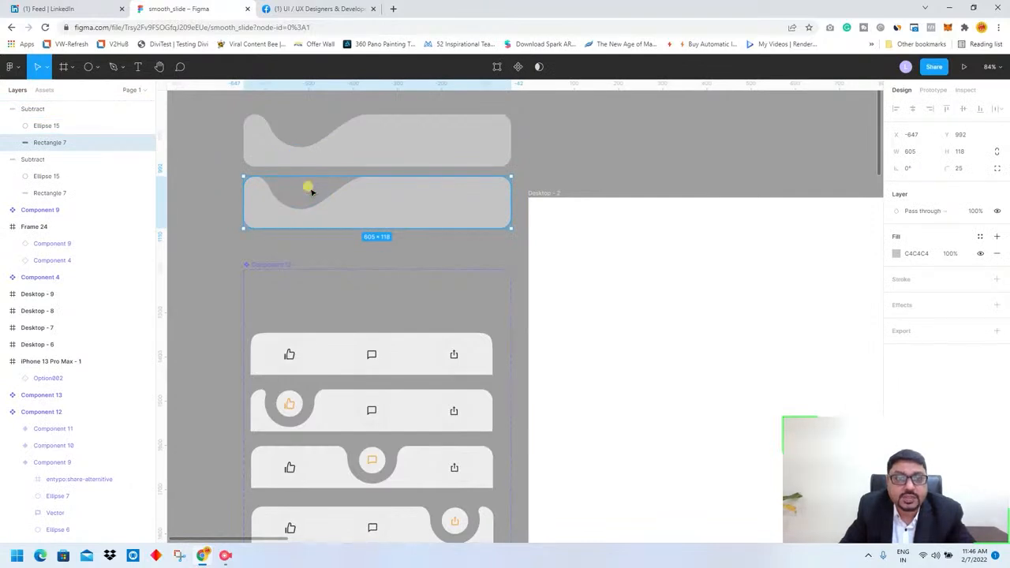
{"action": "left_click_drag", "start_coordinate": [310, 191], "coordinate": [323, 193]}
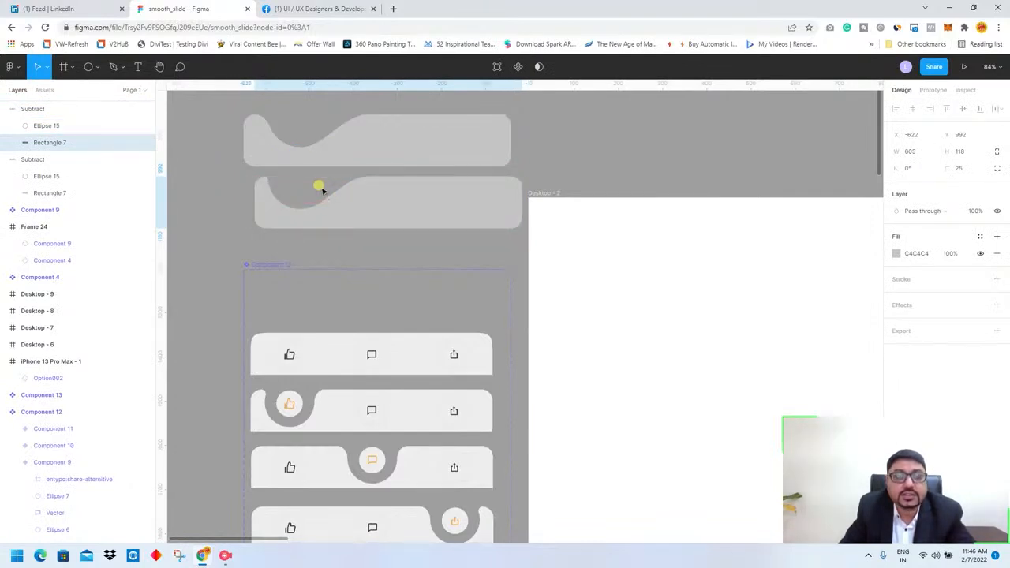
{"action": "key", "text": "ctrl+z"}
Move the cutting circle inside the lower bar to its horizontal centre, at about X -419, Y 917.
{"action": "left_click", "coordinate": [312, 195]}
{"action": "left_click", "coordinate": [314, 191]}
{"action": "left_click_drag", "start_coordinate": [316, 193], "coordinate": [393, 198]}
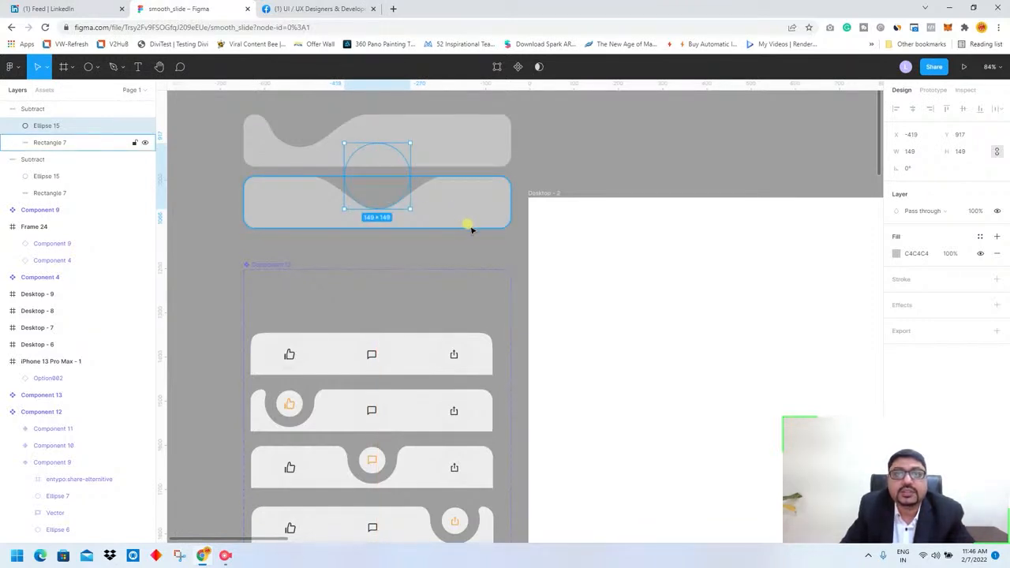
Try placing a copy of the centre-notched bar in the empty area above Desktop - 2, and undo the placement.
{"action": "scroll", "coordinate": [467, 226], "scroll_direction": "down", "scroll_amount": 2}
{"action": "scroll", "coordinate": [573, 237], "scroll_direction": "up", "scroll_amount": 3}
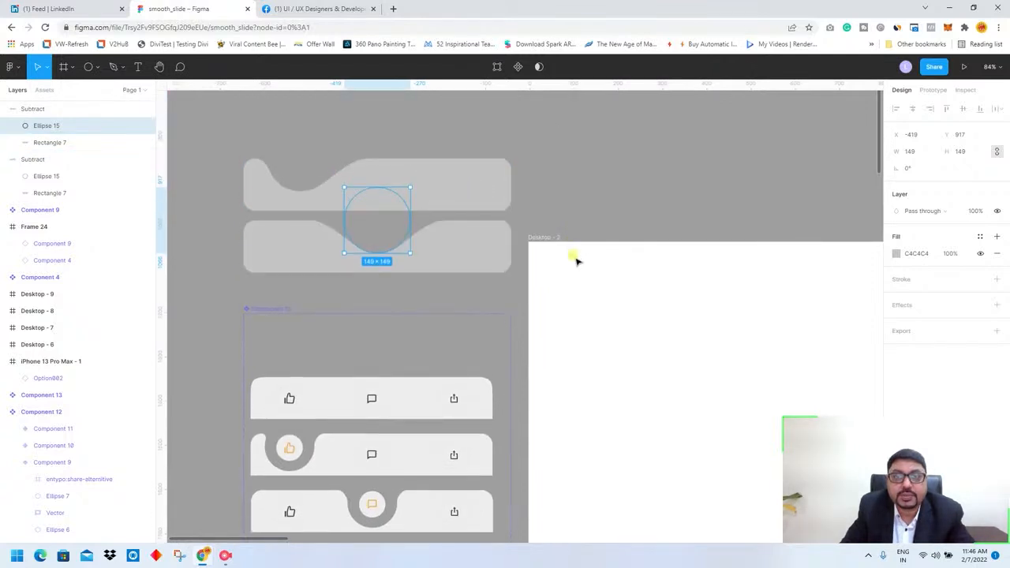
{"action": "left_click", "coordinate": [471, 253]}
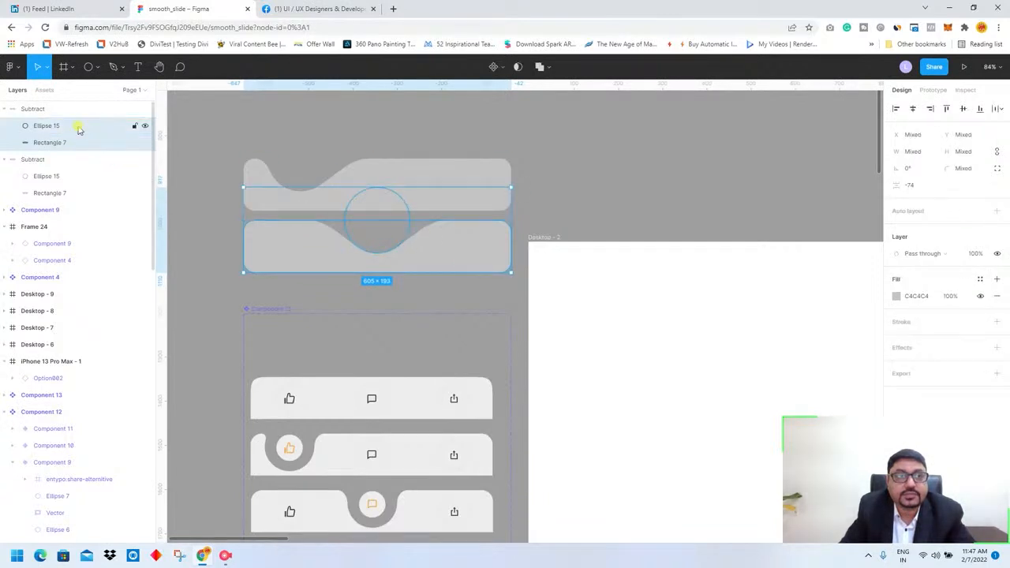
{"action": "left_click", "coordinate": [44, 113]}
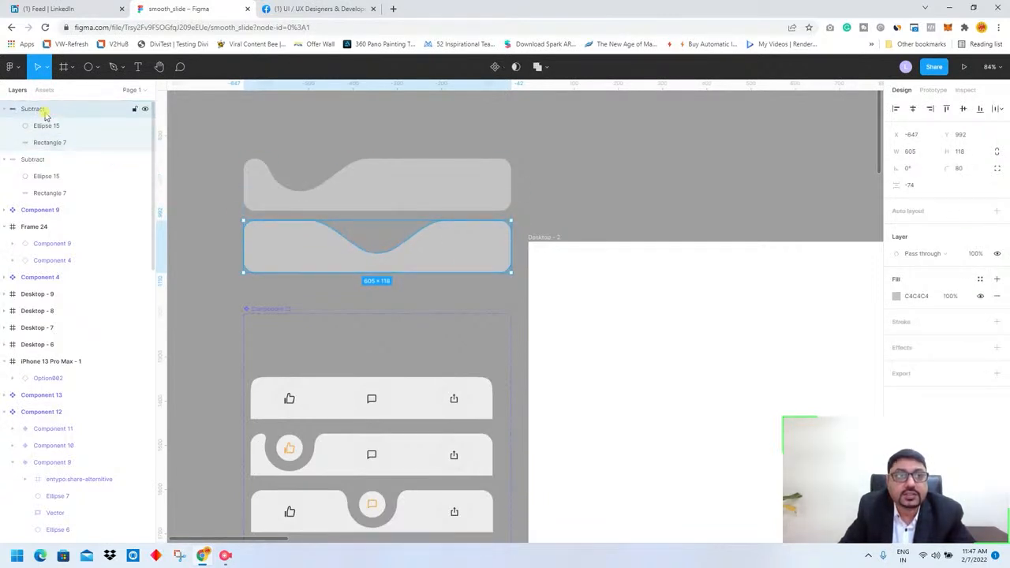
{"action": "left_click_drag", "start_coordinate": [47, 114], "coordinate": [641, 177]}
{"action": "left_click_drag", "start_coordinate": [479, 241], "coordinate": [784, 183]}
{"action": "key", "text": "ctrl+z"}
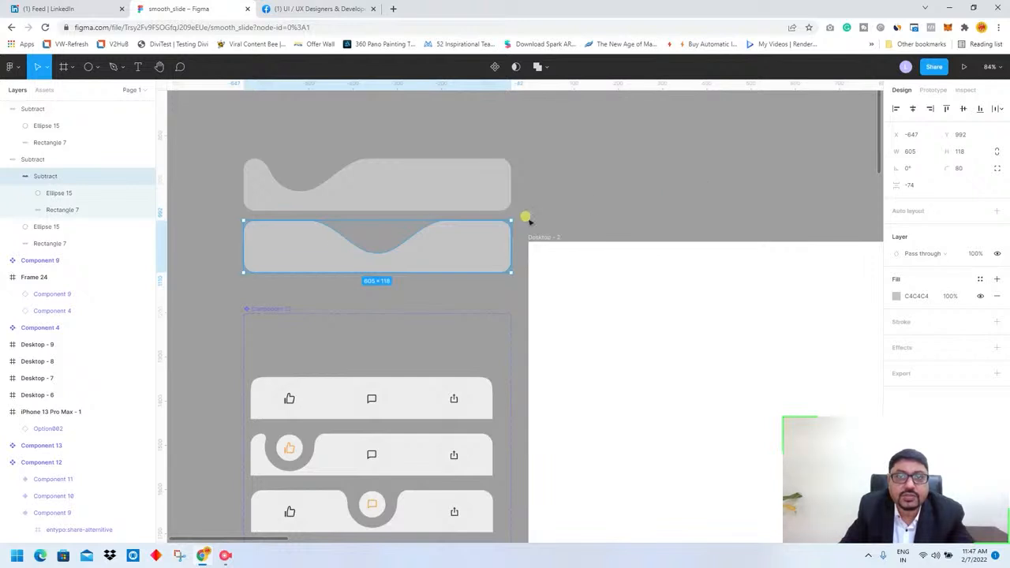
Duplicate the centre-notched bar and align the copy with the upper bar, above Desktop - 2.
{"action": "left_click", "coordinate": [476, 237]}
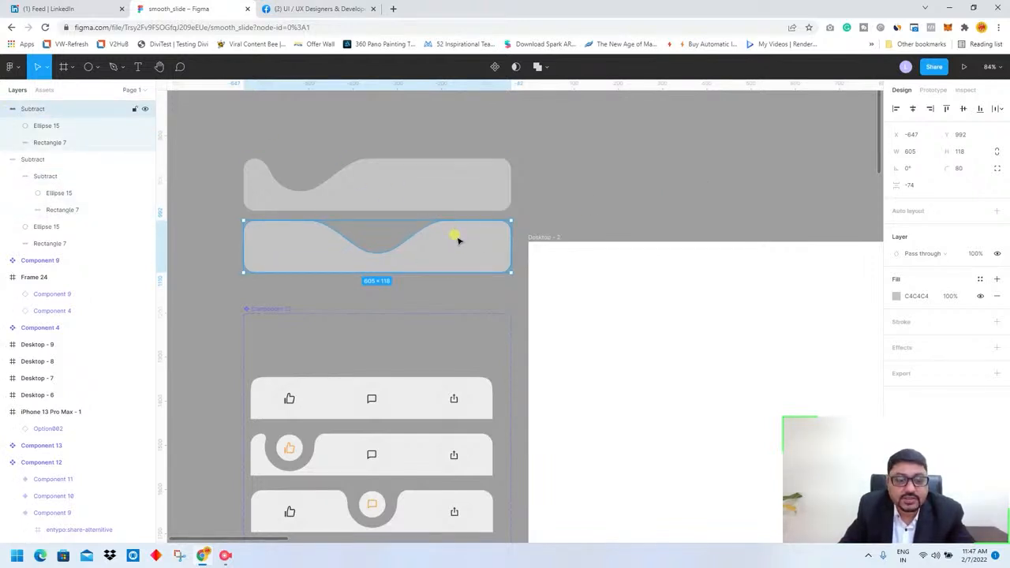
{"action": "left_click_drag", "start_coordinate": [458, 240], "coordinate": [737, 153]}
{"action": "left_click_drag", "start_coordinate": [729, 237], "coordinate": [734, 176]}
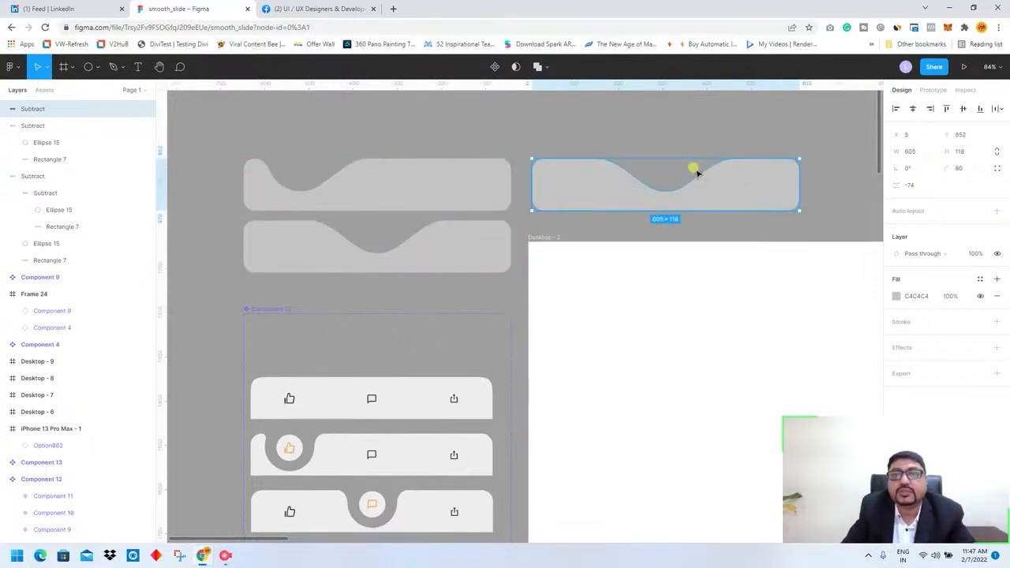
Move the cutting circle inside the new bar to the right so the notch sits near its right end.
{"action": "left_click", "coordinate": [677, 185]}
{"action": "left_click", "coordinate": [12, 108]}
{"action": "left_click", "coordinate": [37, 125]}
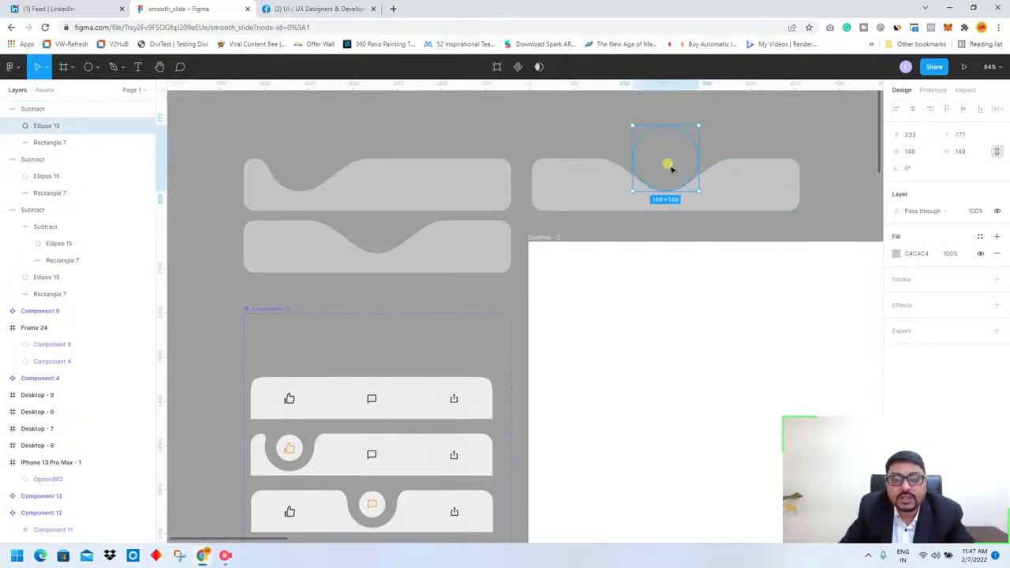
{"action": "left_click_drag", "start_coordinate": [669, 168], "coordinate": [754, 168]}
{"action": "left_click", "coordinate": [821, 151]}
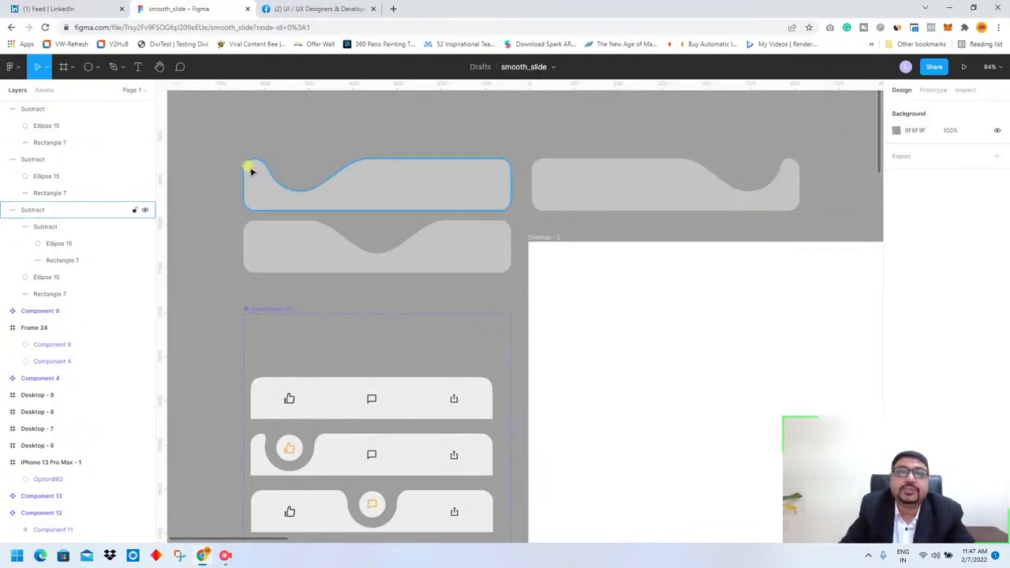
Examine the tab bar variants inside Component 12, comparing the plain bar with the ones notched around an active icon.
{"action": "scroll", "coordinate": [386, 211], "scroll_direction": "down", "scroll_amount": 1}
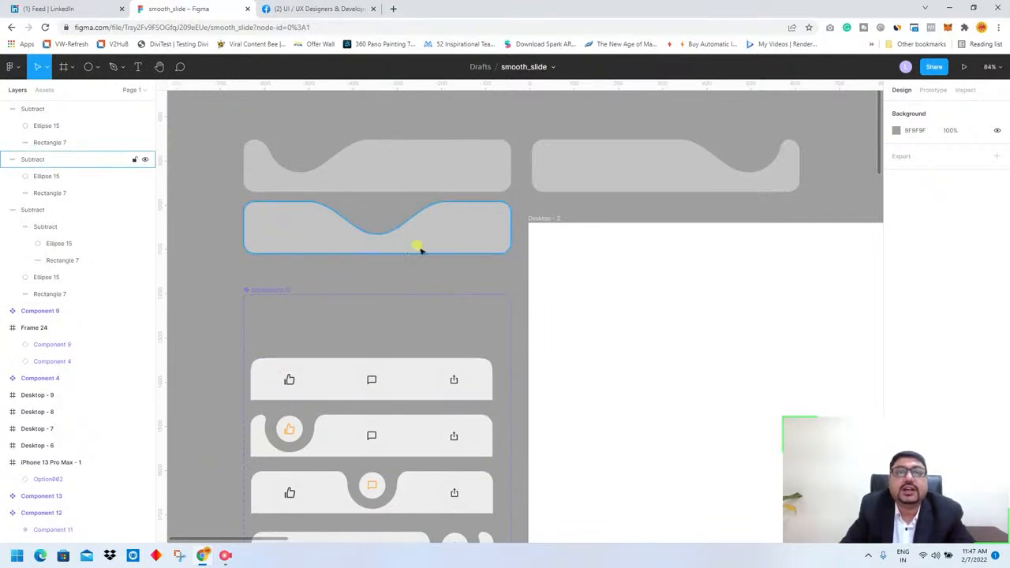
{"action": "scroll", "coordinate": [384, 356], "scroll_direction": "down", "scroll_amount": 2}
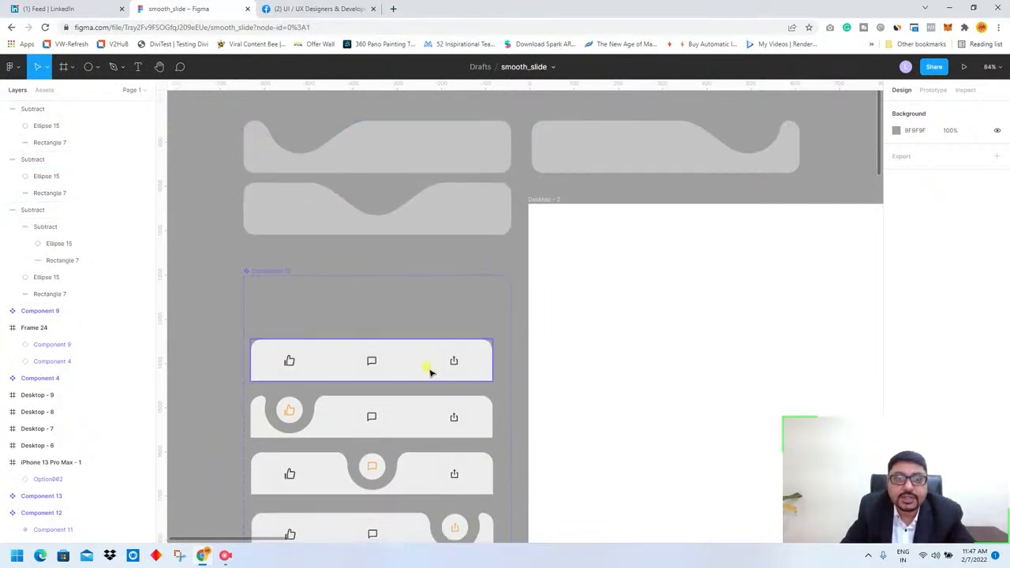
{"action": "left_click", "coordinate": [293, 374]}
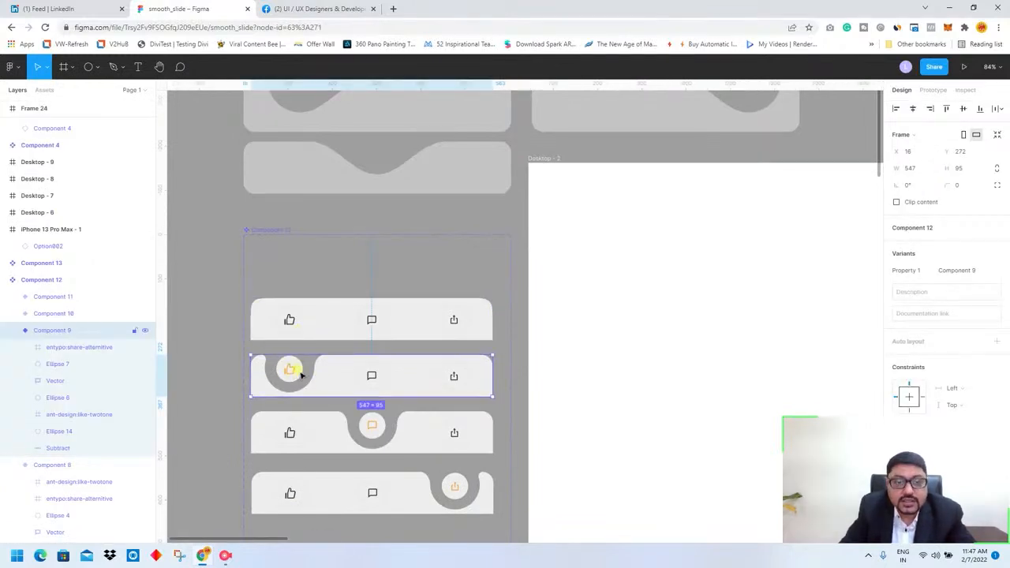
{"action": "scroll", "coordinate": [468, 387], "scroll_direction": "down", "scroll_amount": 1}
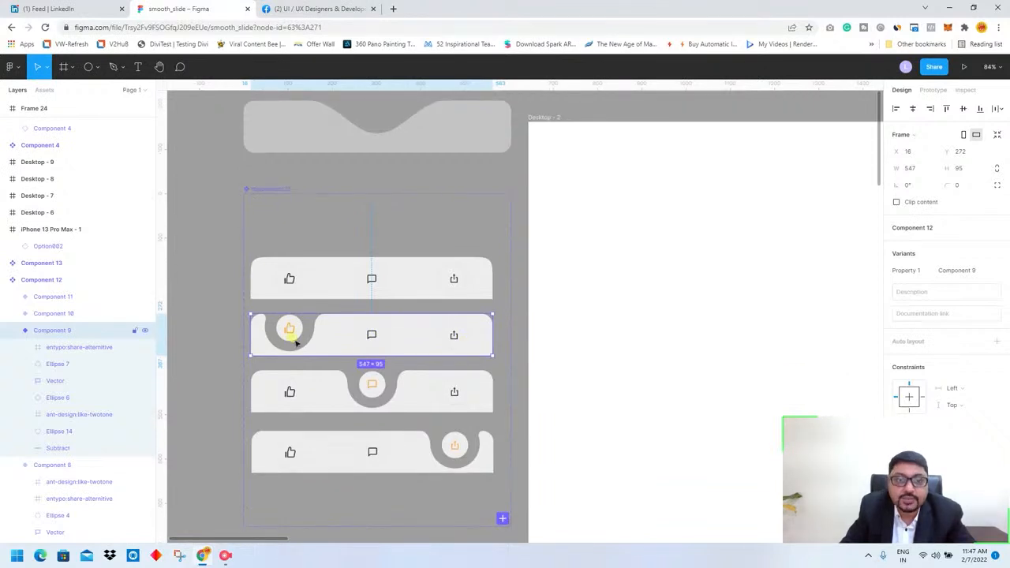
{"action": "left_click", "coordinate": [261, 271]}
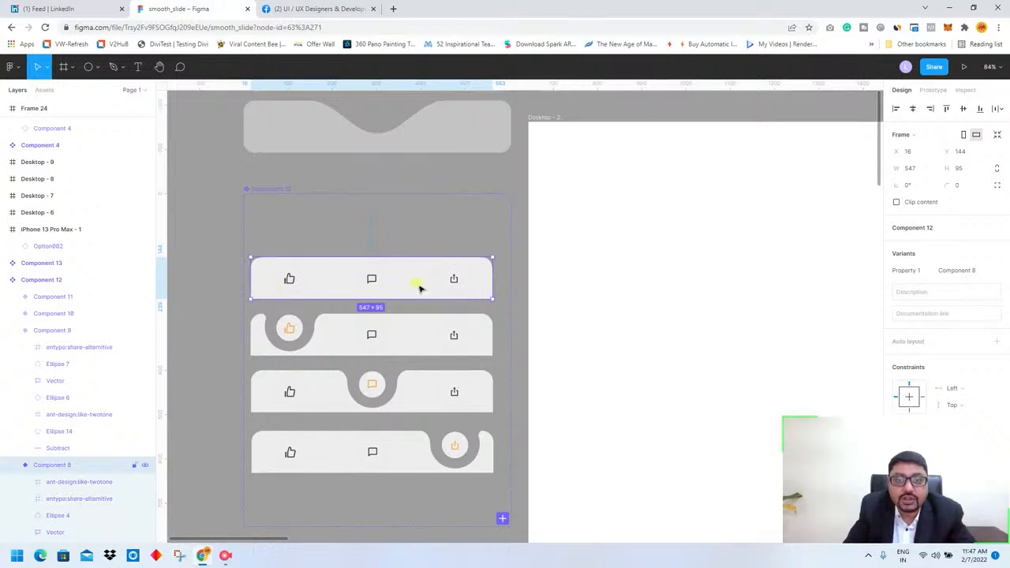
{"action": "left_click", "coordinate": [404, 338]}
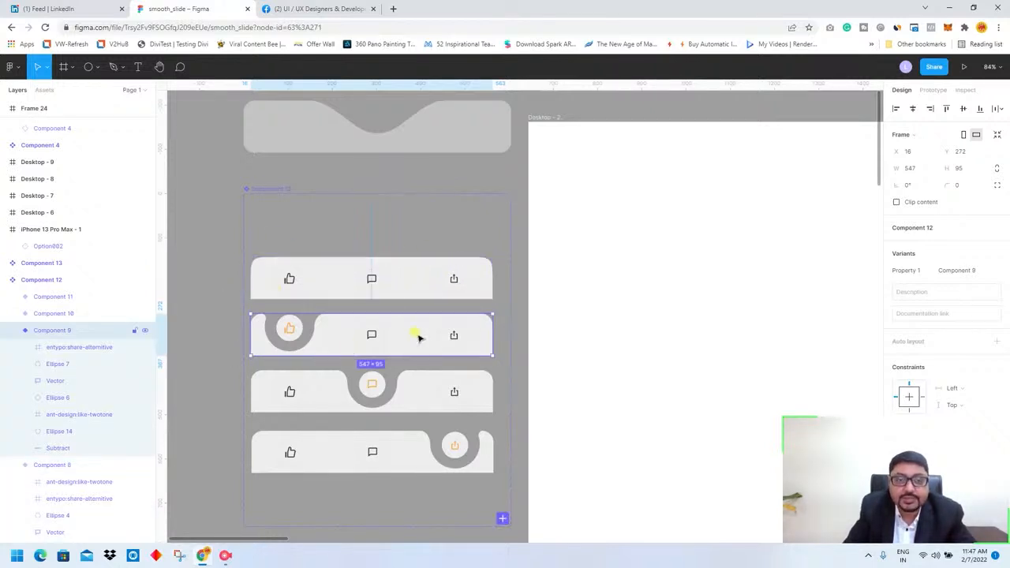
{"action": "left_click", "coordinate": [334, 270]}
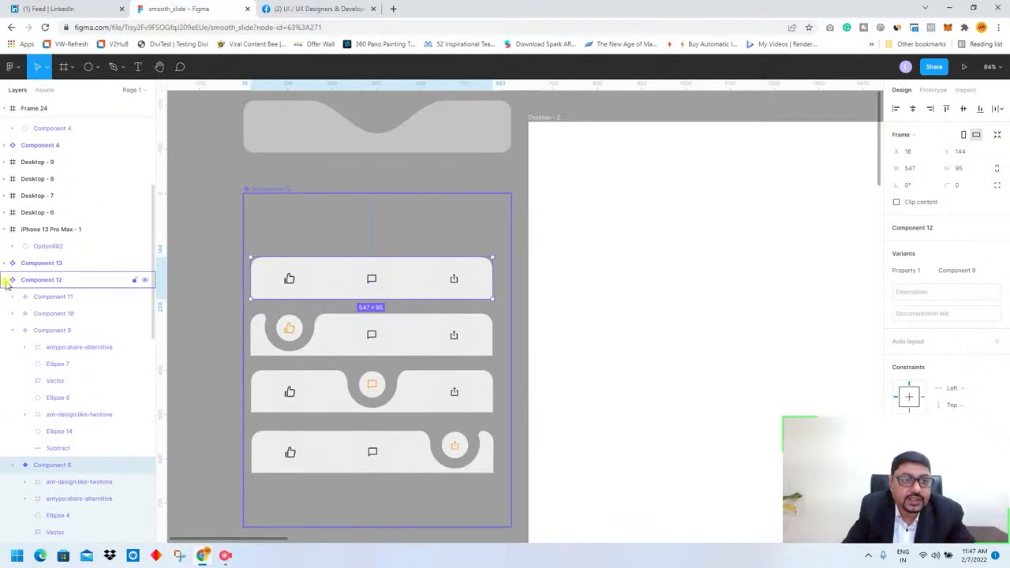
{"action": "left_click", "coordinate": [260, 269]}
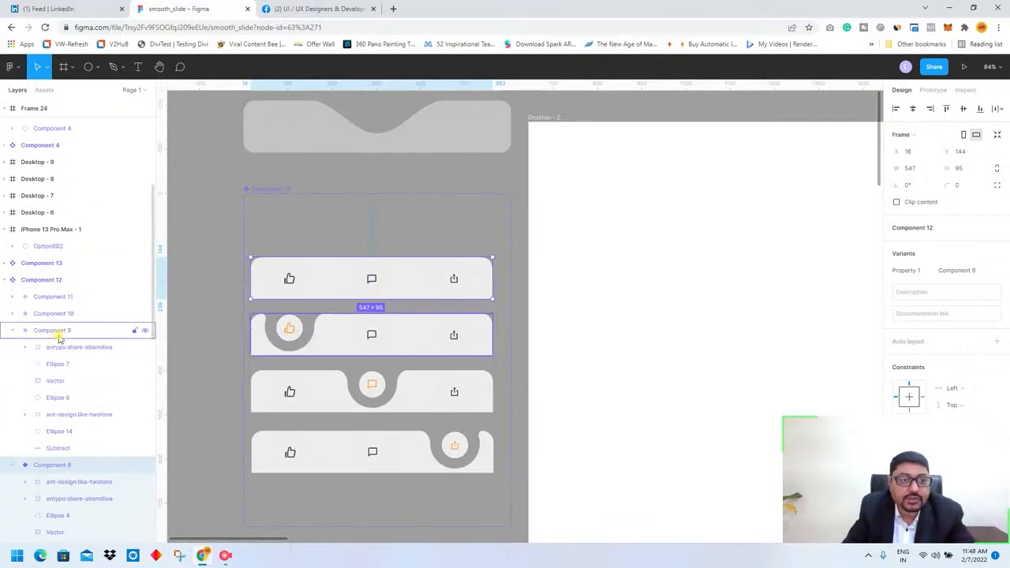
{"action": "left_click", "coordinate": [62, 297]}
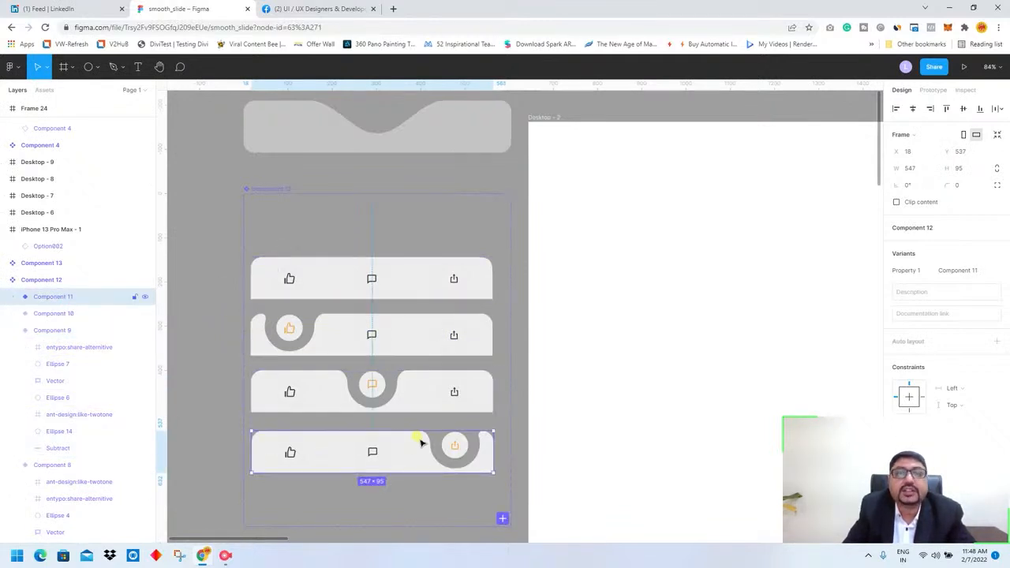
Review the Component 12 variant set against the notched bars above it, and show the set's prototype settings.
{"action": "left_click", "coordinate": [265, 189]}
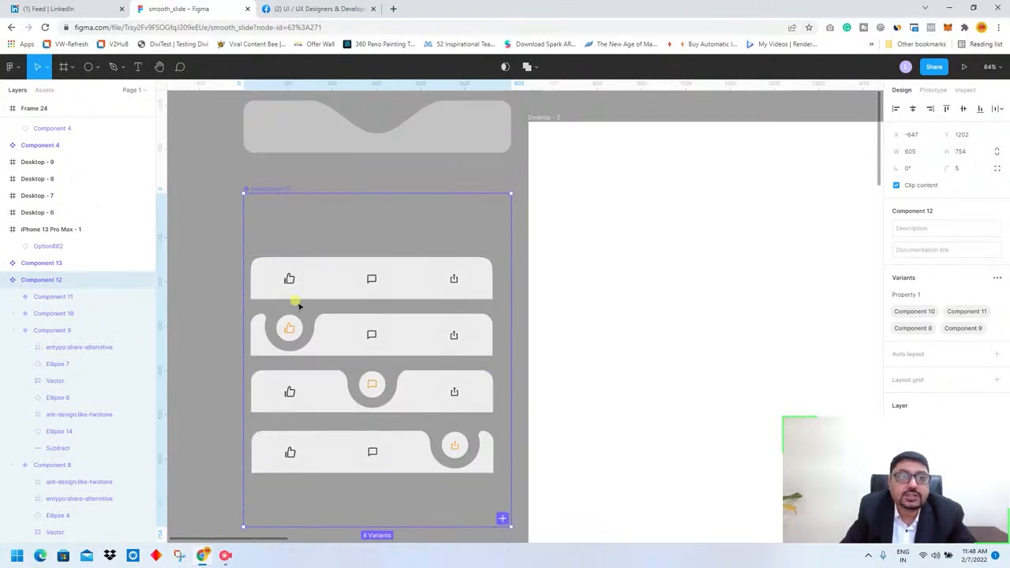
{"action": "scroll", "coordinate": [581, 289], "scroll_direction": "up", "scroll_amount": 3}
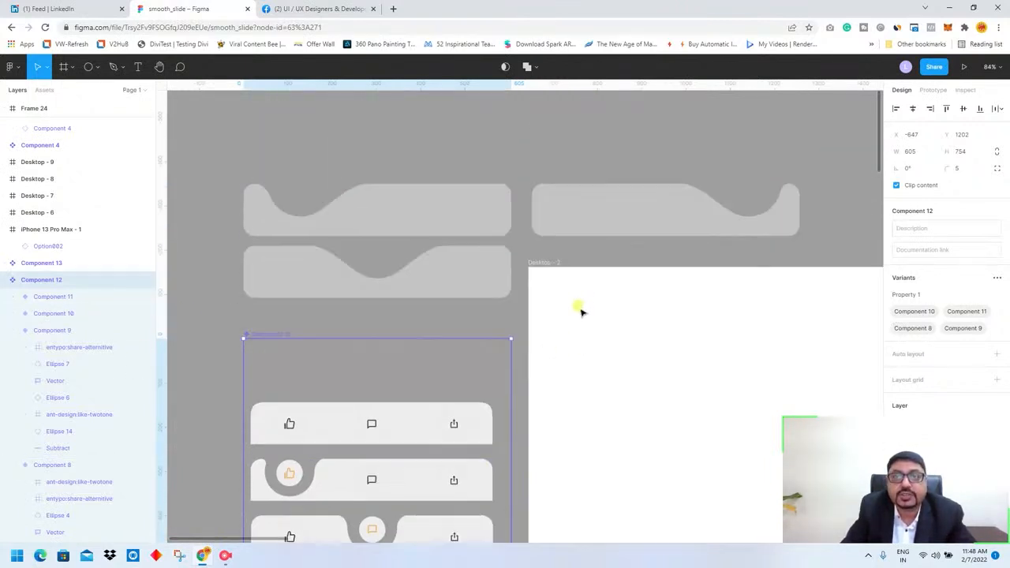
{"action": "scroll", "coordinate": [390, 460], "scroll_direction": "down", "scroll_amount": 1}
{"action": "scroll", "coordinate": [409, 426], "scroll_direction": "down", "scroll_amount": 3}
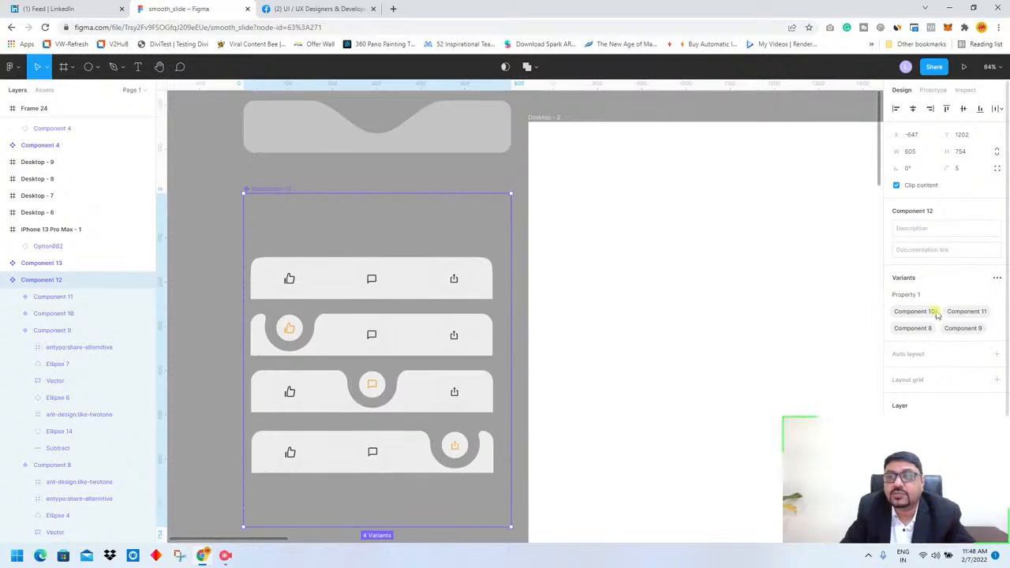
{"action": "left_click", "coordinate": [419, 233]}
{"action": "left_click", "coordinate": [255, 185]}
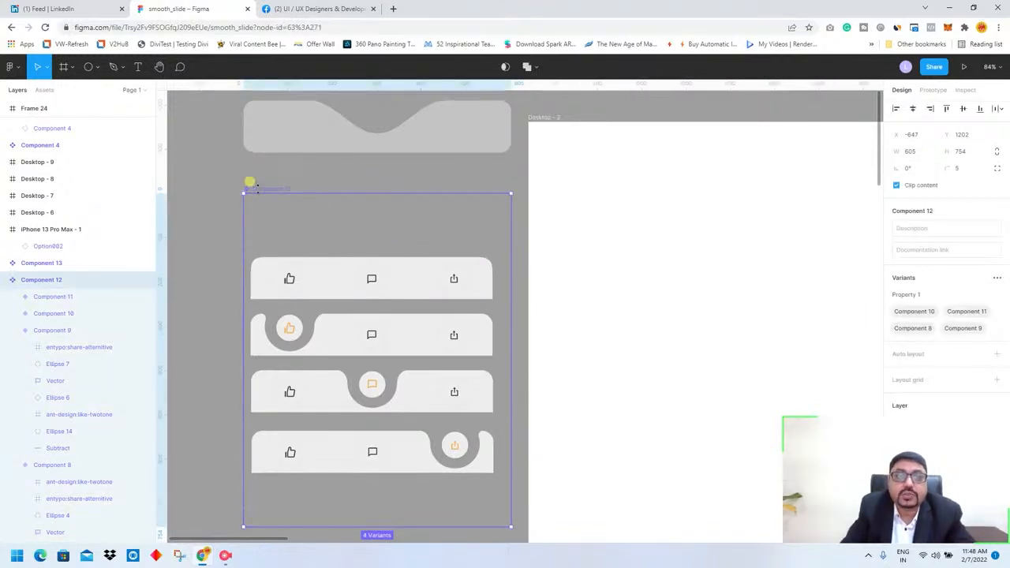
{"action": "scroll", "coordinate": [385, 237], "scroll_direction": "down", "scroll_amount": 3}
{"action": "scroll", "coordinate": [388, 243], "scroll_direction": "up", "scroll_amount": 1}
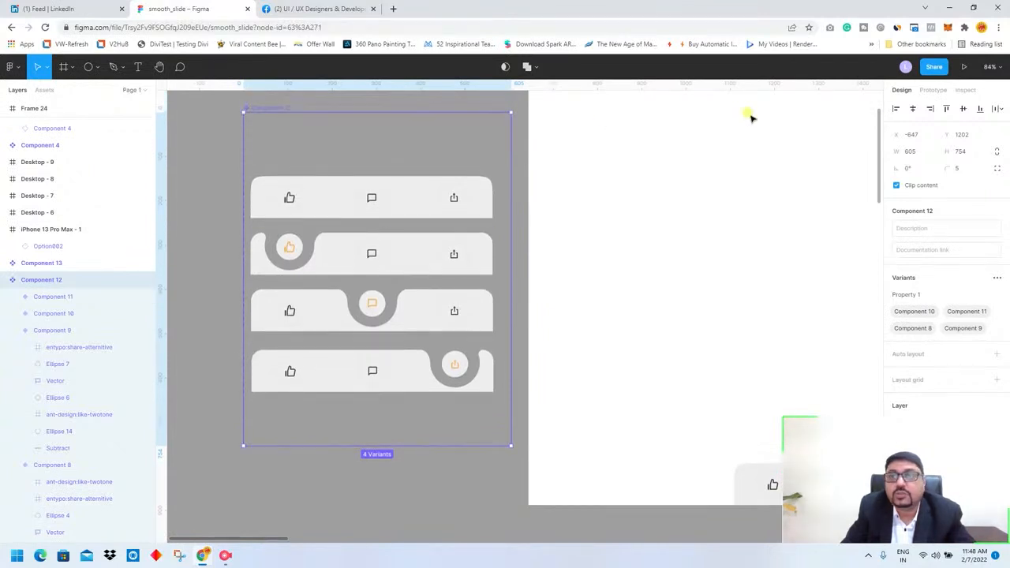
{"action": "left_click", "coordinate": [934, 91]}
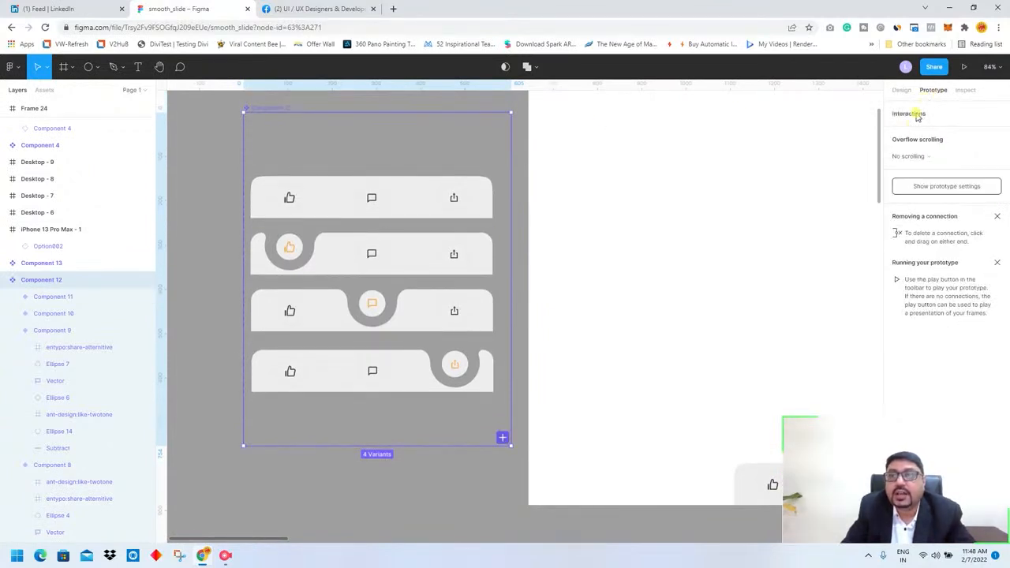
Check the prototype options of the like icon in the plain variant and of the comment icon's circle in the second variant.
{"action": "left_click", "coordinate": [291, 197]}
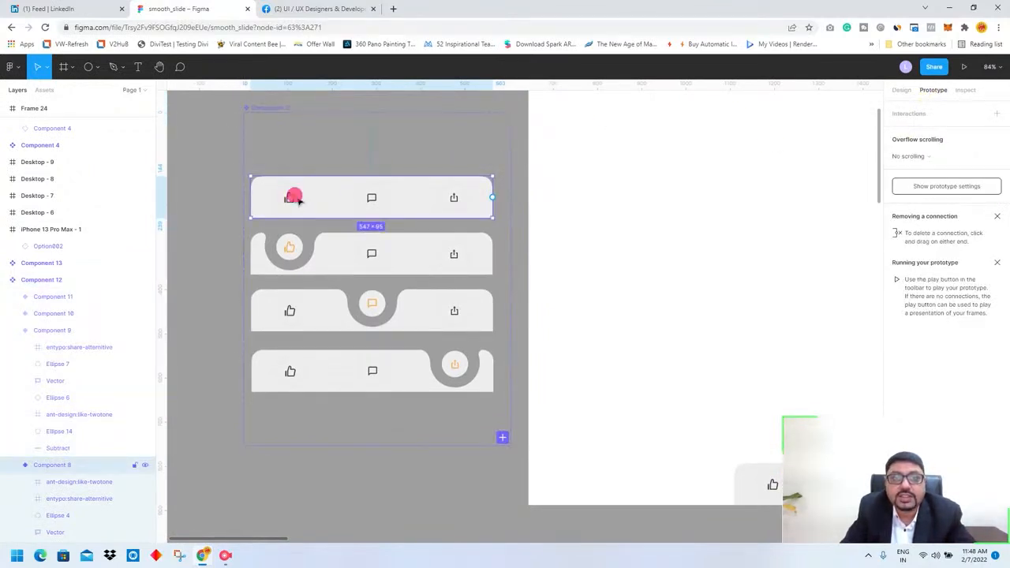
{"action": "left_click", "coordinate": [292, 197]}
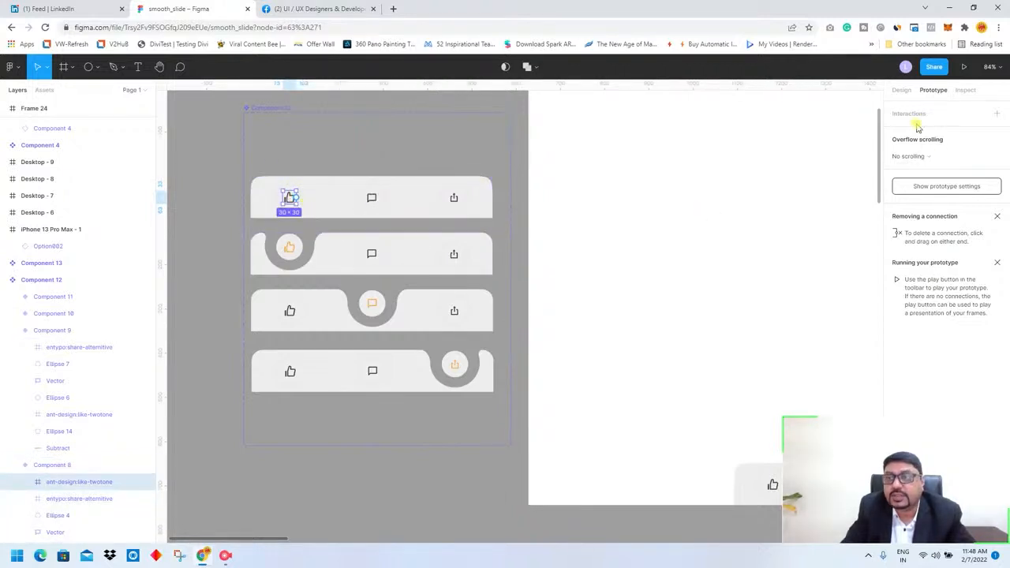
{"action": "left_click", "coordinate": [920, 188]}
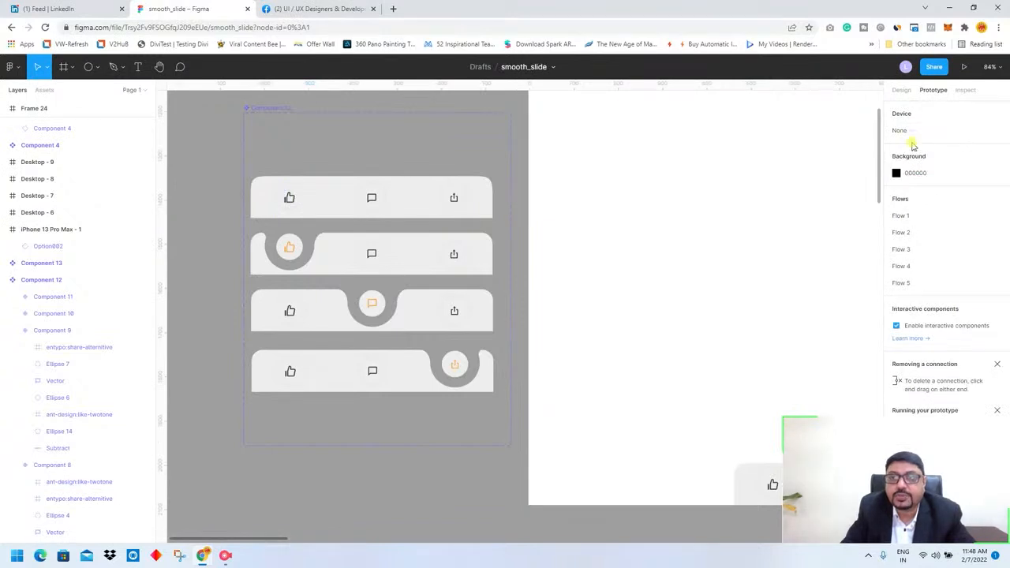
{"action": "left_click", "coordinate": [300, 198]}
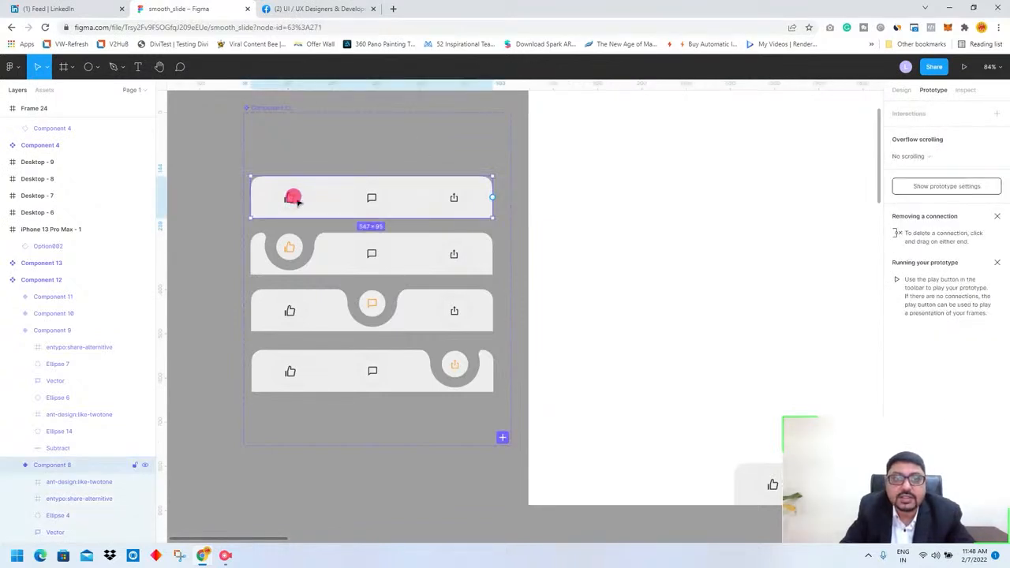
{"action": "left_click", "coordinate": [294, 199]}
{"action": "left_click", "coordinate": [378, 256]}
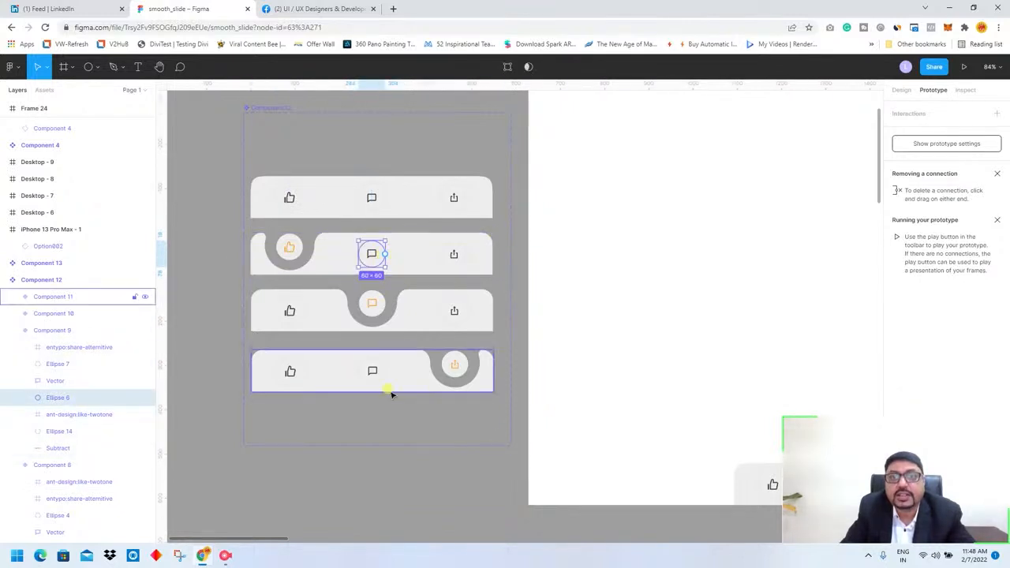
Select the 60 × 60 circle around the like icon in Component 12's plain variant.
{"action": "scroll", "coordinate": [541, 375], "scroll_direction": "down", "scroll_amount": 3}
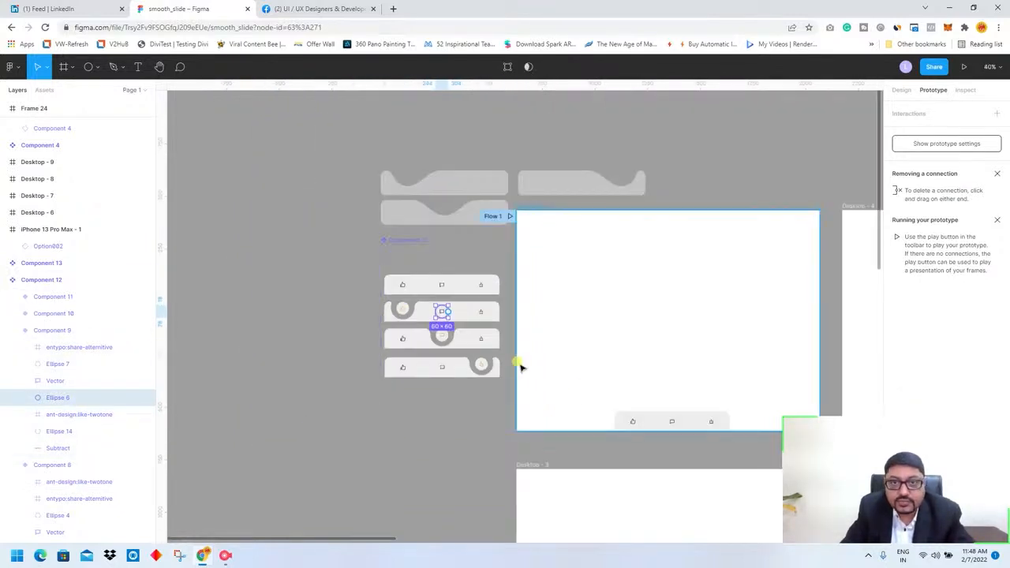
{"action": "left_click_drag", "start_coordinate": [632, 302], "coordinate": [724, 283]}
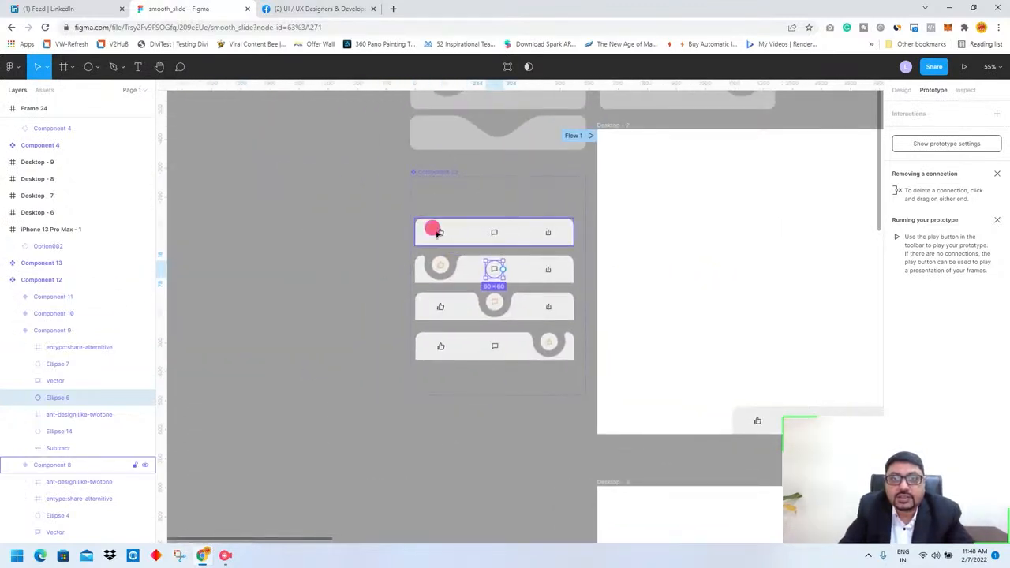
{"action": "left_click", "coordinate": [443, 233]}
{"action": "left_click", "coordinate": [444, 234]}
{"action": "left_click", "coordinate": [365, 228]}
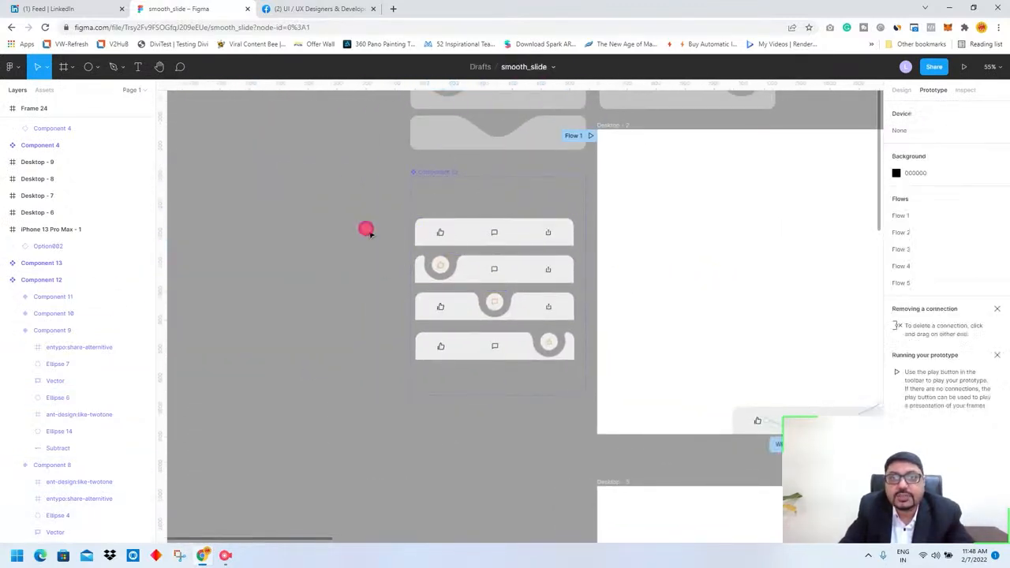
{"action": "scroll", "coordinate": [450, 235], "scroll_direction": "up", "scroll_amount": 2}
{"action": "scroll", "coordinate": [472, 289], "scroll_direction": "up", "scroll_amount": 1, "text": "ctrl"}
{"action": "scroll", "coordinate": [472, 289], "scroll_direction": "up", "scroll_amount": 5, "text": "ctrl"}
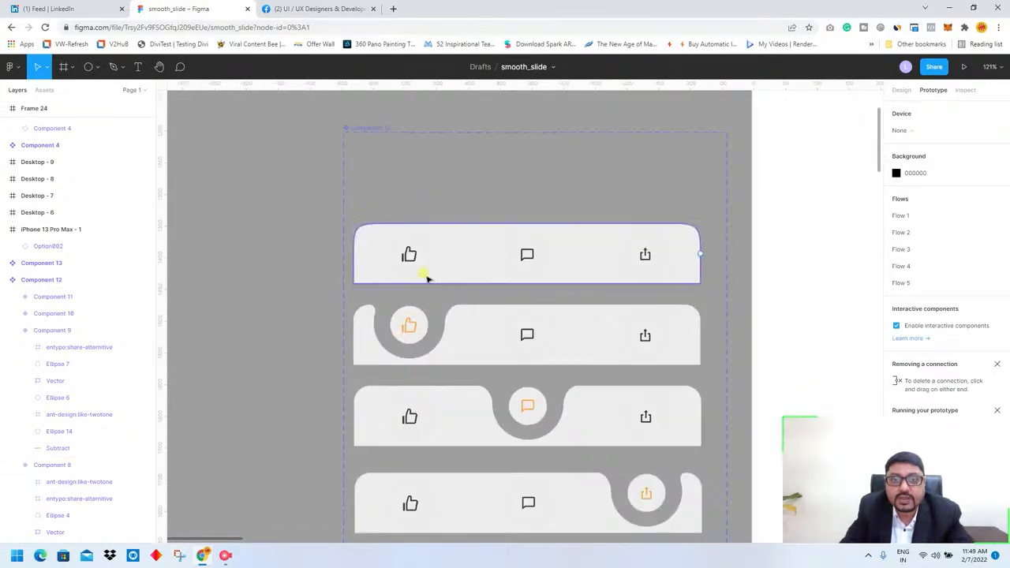
{"action": "left_click", "coordinate": [419, 257]}
{"action": "left_click", "coordinate": [419, 257]}
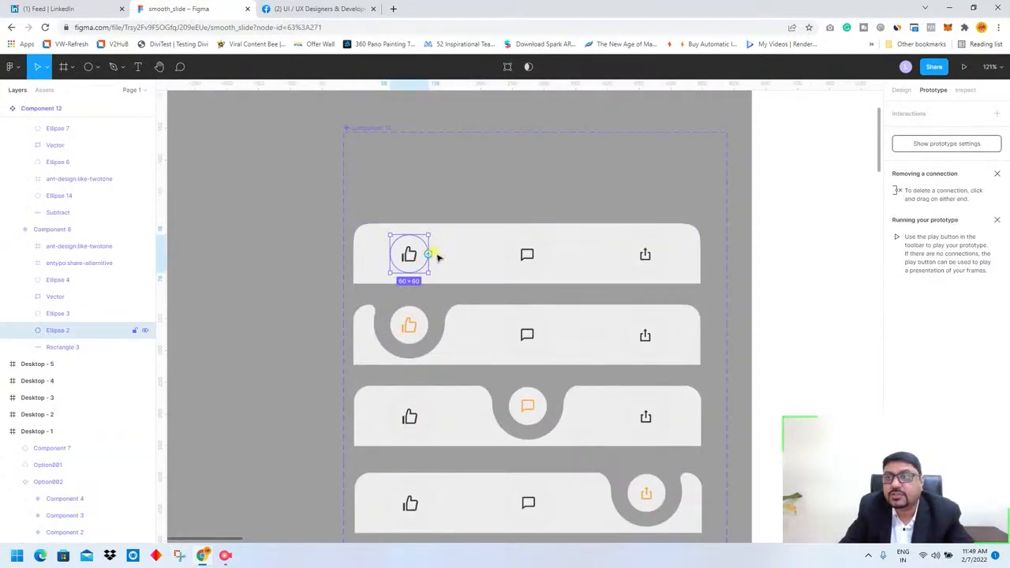
View the general prototype settings with interactive components, and reselect the like icon's circle in the plain variant.
{"action": "left_click", "coordinate": [936, 147]}
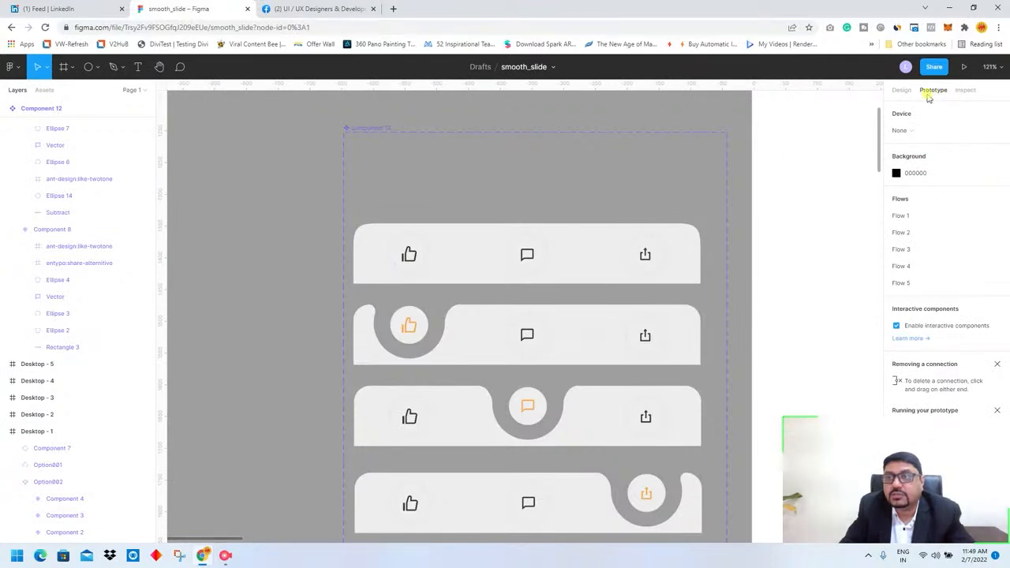
{"action": "left_click", "coordinate": [426, 255]}
{"action": "left_click", "coordinate": [426, 255]}
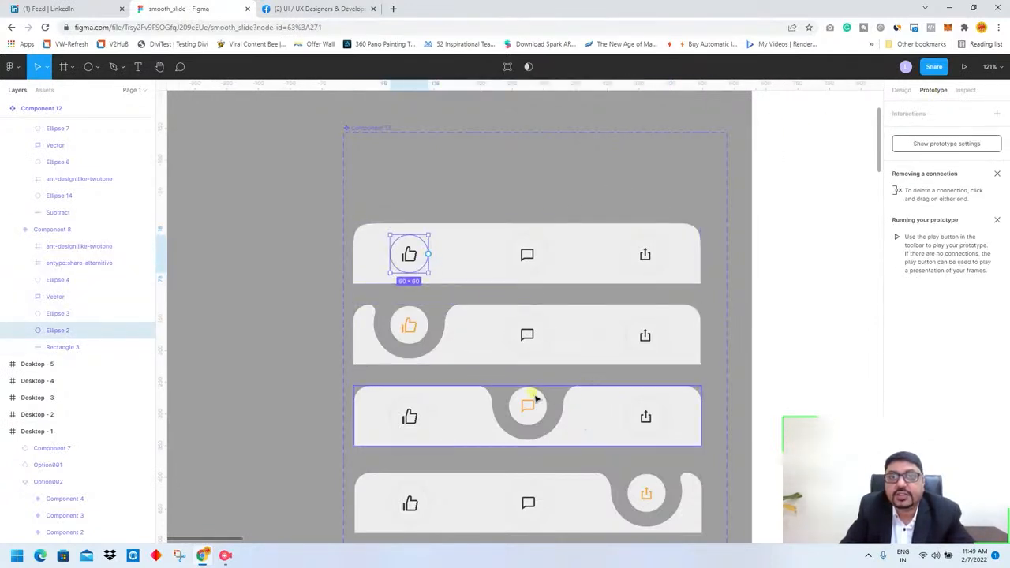
Review the remaining Component 12 variants and the hover connections between the white desktop frames.
{"action": "scroll", "coordinate": [539, 395], "scroll_direction": "down", "scroll_amount": 3}
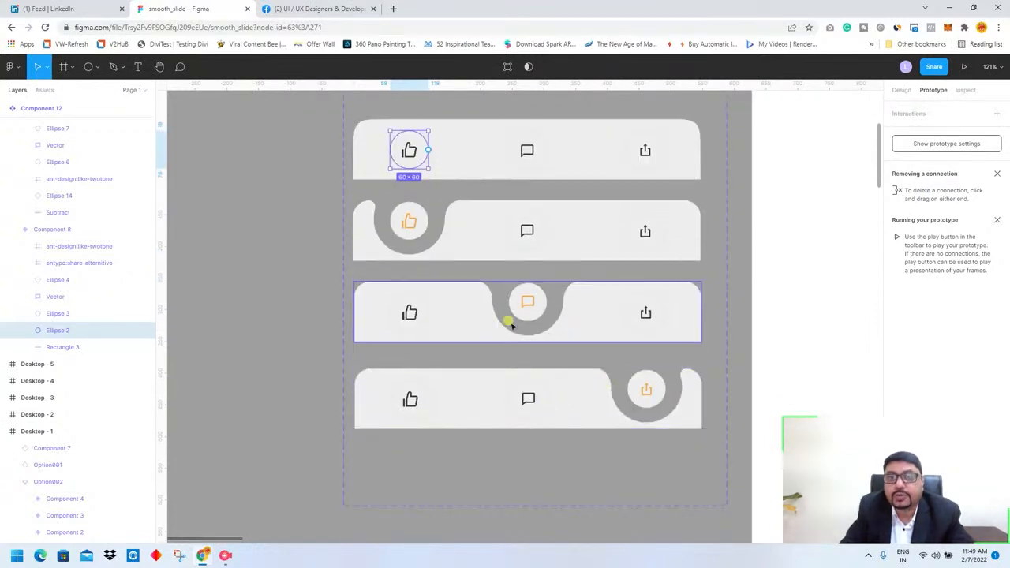
{"action": "scroll", "coordinate": [501, 434], "scroll_direction": "down", "scroll_amount": 5}
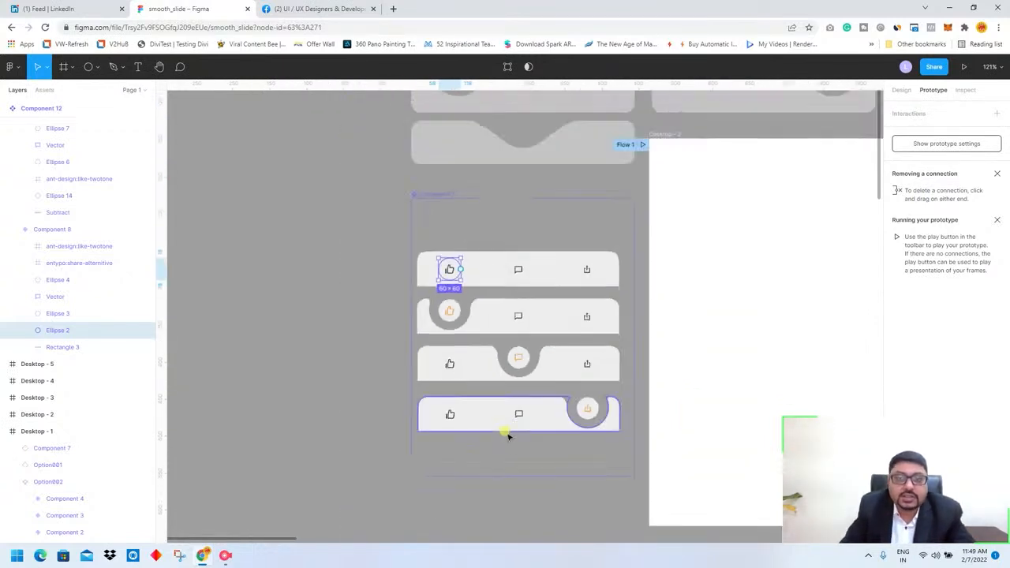
{"action": "left_click", "coordinate": [740, 229]}
{"action": "left_click_drag", "start_coordinate": [800, 226], "coordinate": [424, 100]}
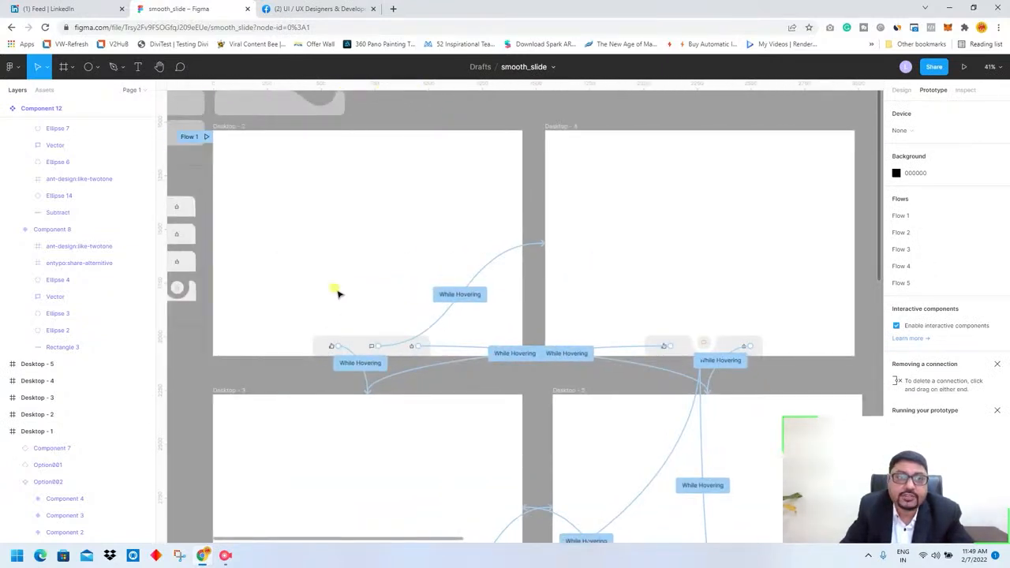
{"action": "scroll", "coordinate": [335, 289], "scroll_direction": "up", "scroll_amount": 1}
{"action": "left_click_drag", "start_coordinate": [298, 258], "coordinate": [469, 246]}
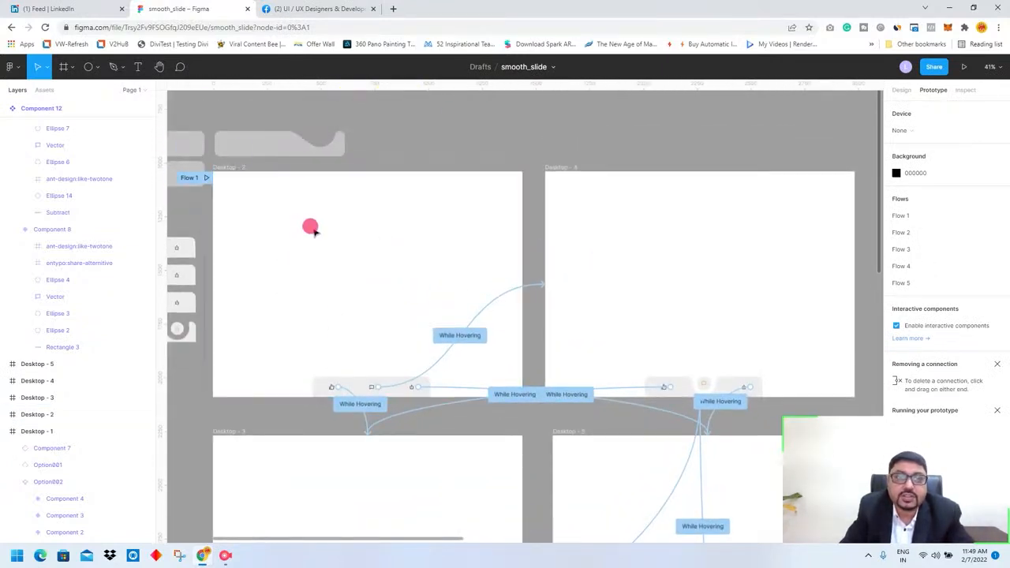
{"action": "scroll", "coordinate": [210, 411], "scroll_direction": "left", "scroll_amount": 6}
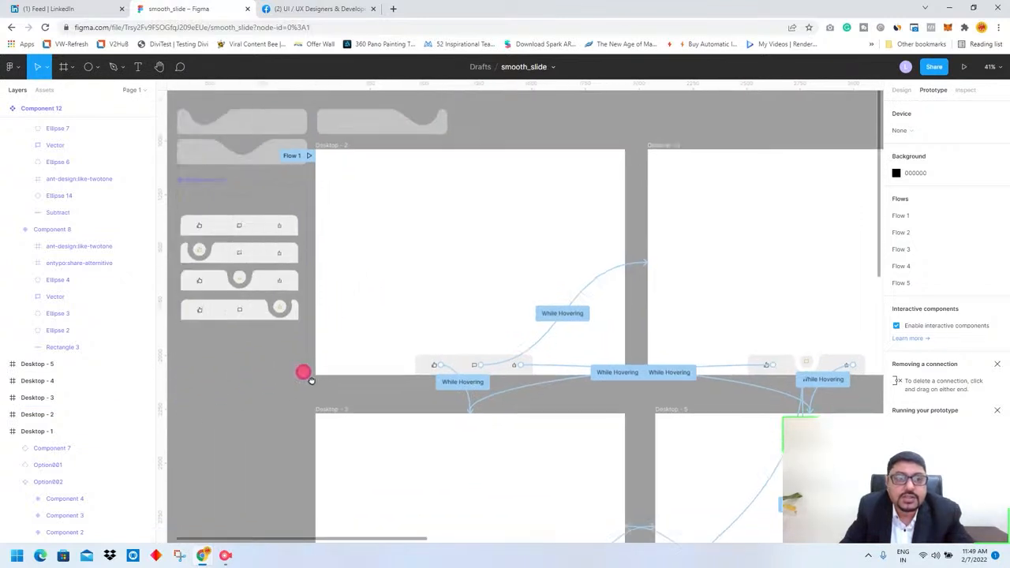
Select the Component 12 set, and show the prototype connections of the Flow 1 starting frame, Desktop - 2.
{"action": "left_click", "coordinate": [329, 160]}
{"action": "left_click", "coordinate": [345, 208]}
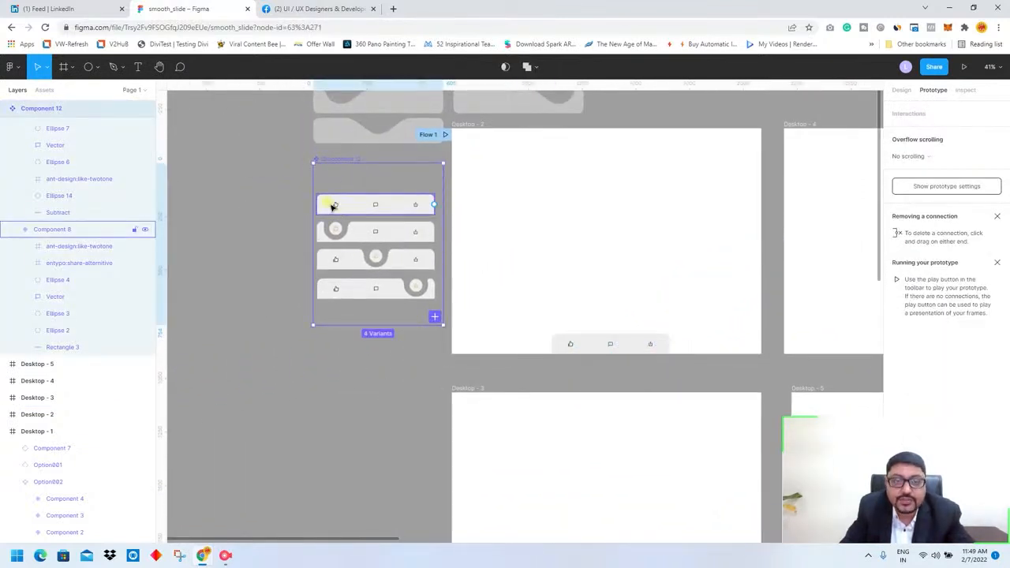
{"action": "key", "text": "Escape"}
{"action": "left_click", "coordinate": [468, 130]}
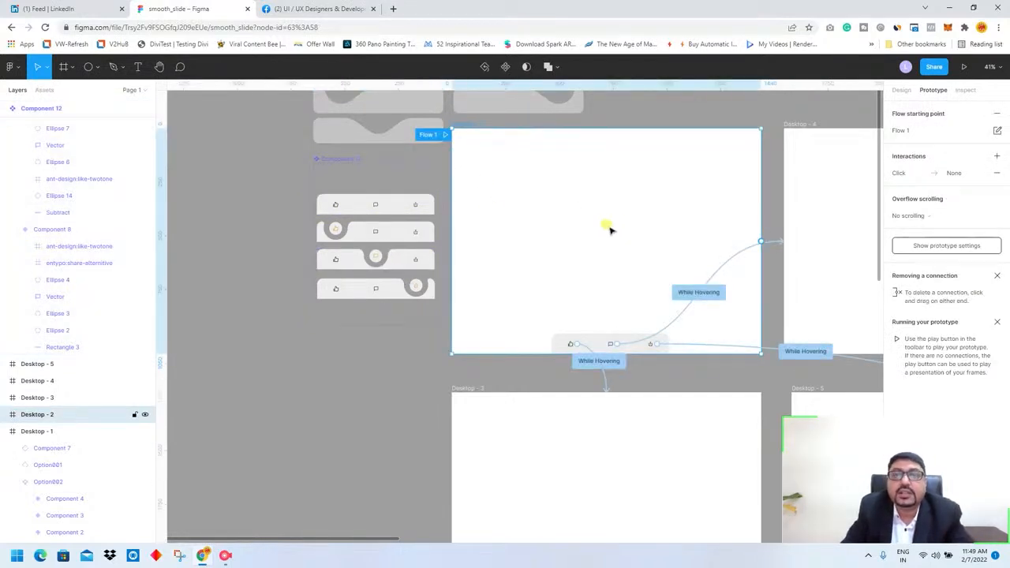
{"action": "left_click_drag", "start_coordinate": [610, 236], "coordinate": [344, 218]}
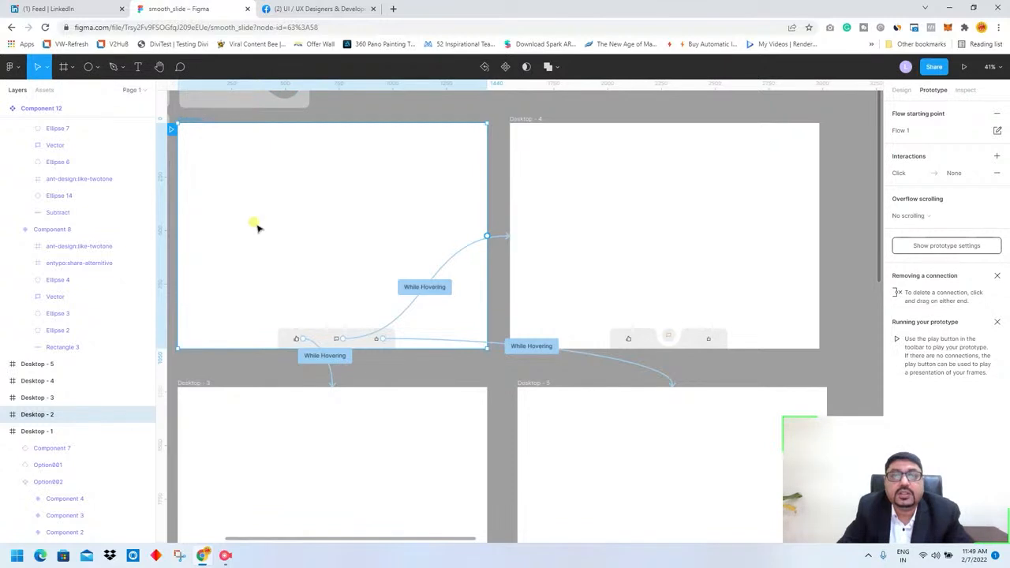
Select the Component 12 tab bar in Desktop - 2 and compare it with the tab bars in the other desktop frames.
{"action": "left_click", "coordinate": [292, 336]}
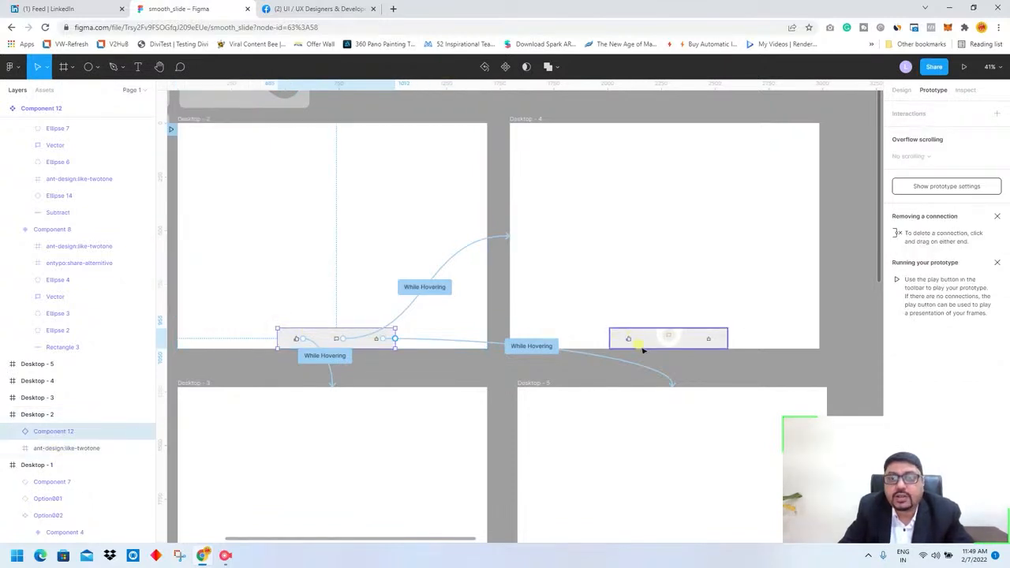
{"action": "scroll", "coordinate": [345, 417], "scroll_direction": "down", "scroll_amount": 3}
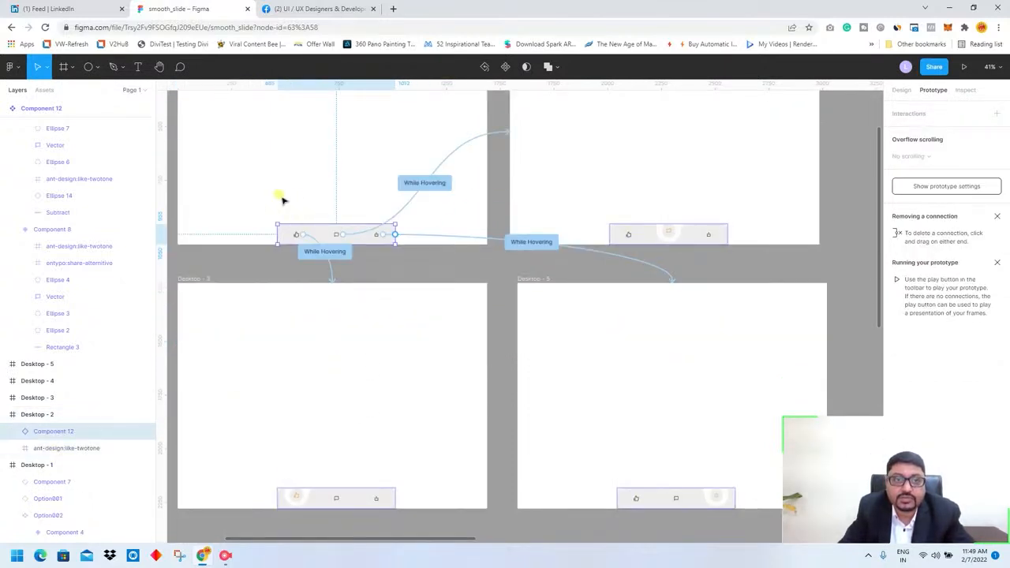
{"action": "scroll", "coordinate": [338, 309], "scroll_direction": "up", "scroll_amount": 3}
{"action": "scroll", "coordinate": [473, 391], "scroll_direction": "down", "scroll_amount": 3}
{"action": "scroll", "coordinate": [397, 408], "scroll_direction": "up", "scroll_amount": 3}
{"action": "scroll", "coordinate": [352, 380], "scroll_direction": "down", "scroll_amount": 3}
{"action": "left_click_drag", "start_coordinate": [308, 333], "coordinate": [573, 400]}
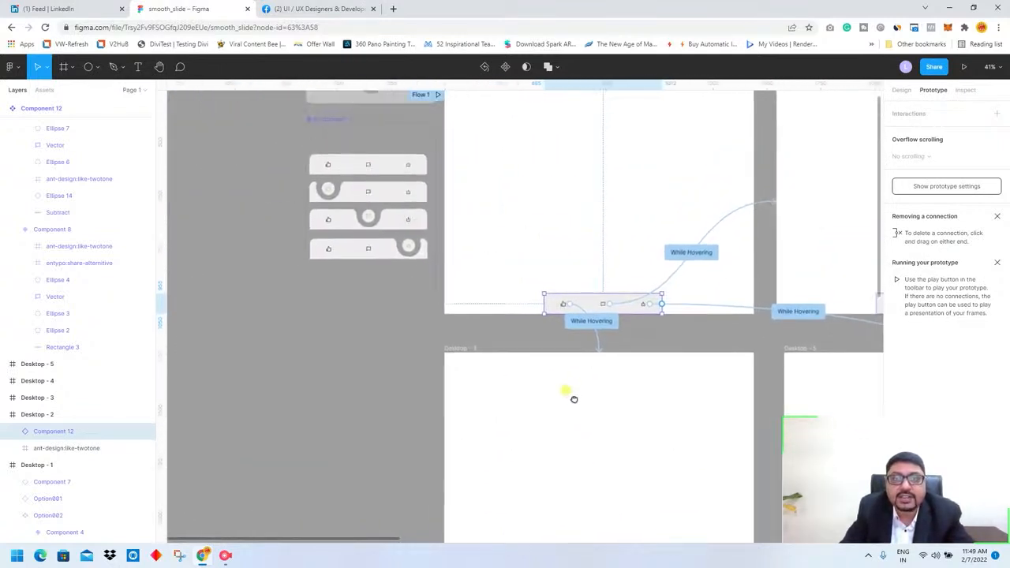
Show the file's local components and match Component 12 there with the tab bar in Desktop - 2.
{"action": "left_click", "coordinate": [45, 89]}
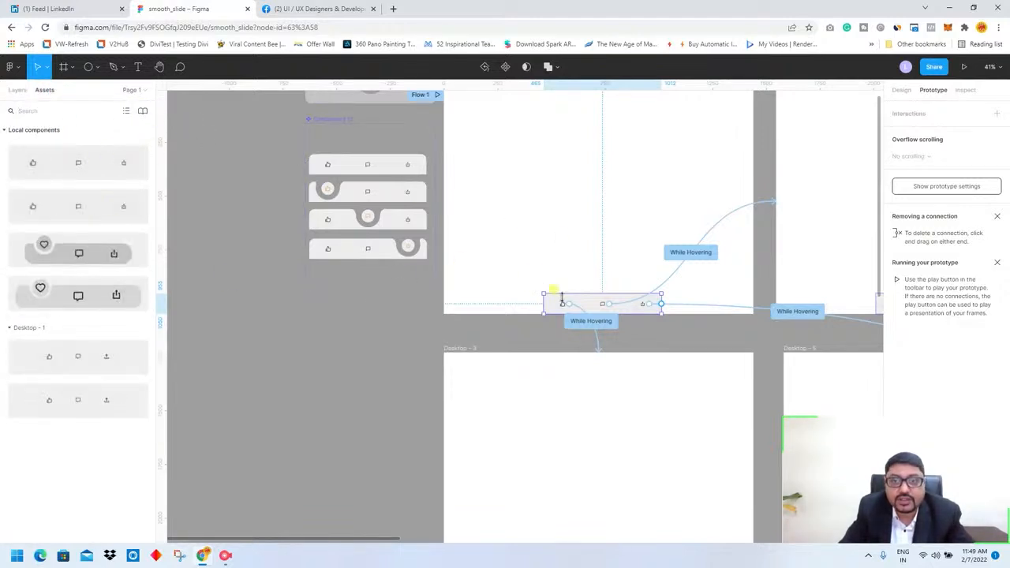
{"action": "left_click", "coordinate": [541, 293]}
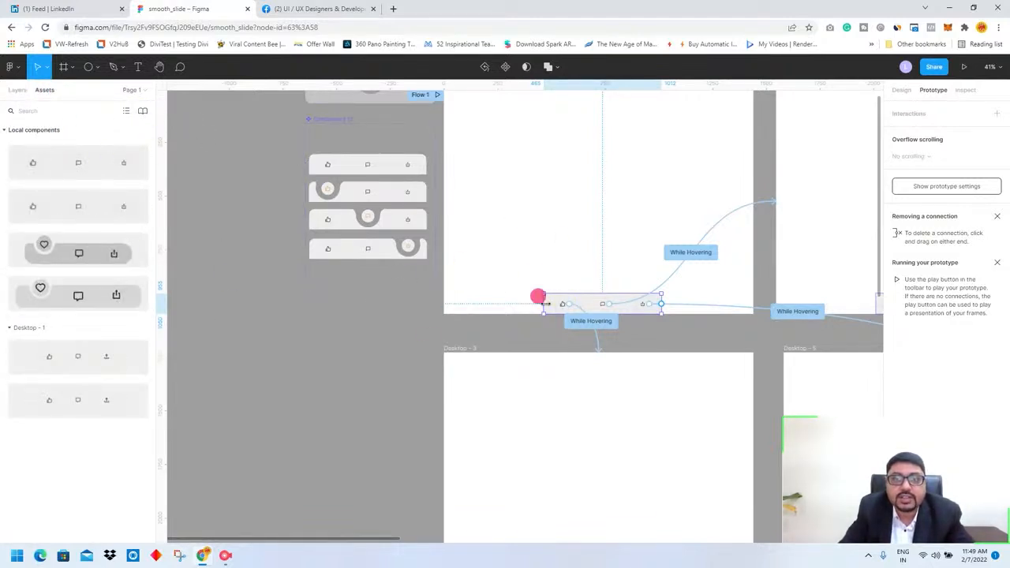
{"action": "left_click", "coordinate": [60, 169]}
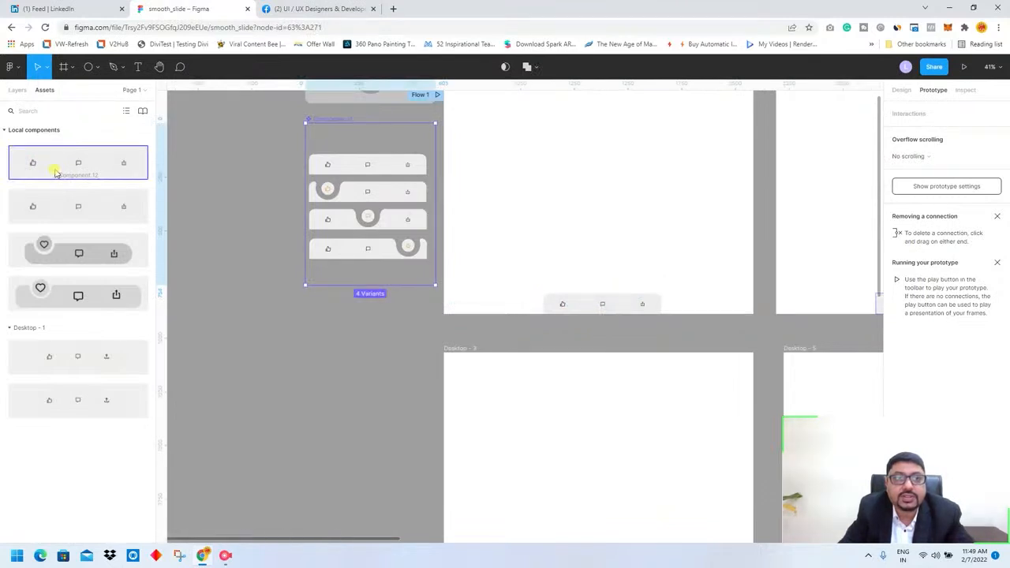
{"action": "left_click", "coordinate": [547, 303]}
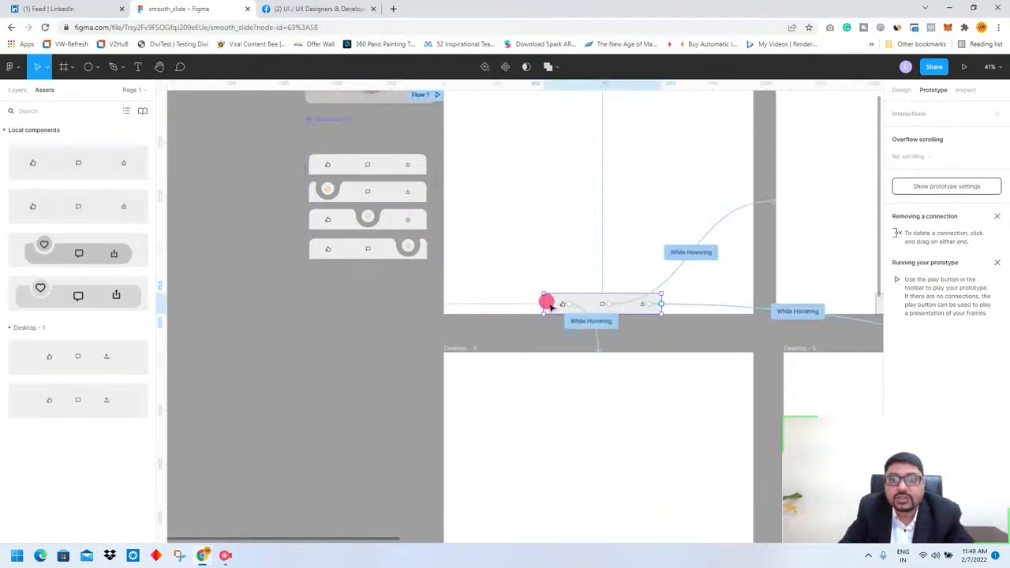
{"action": "left_click", "coordinate": [47, 171]}
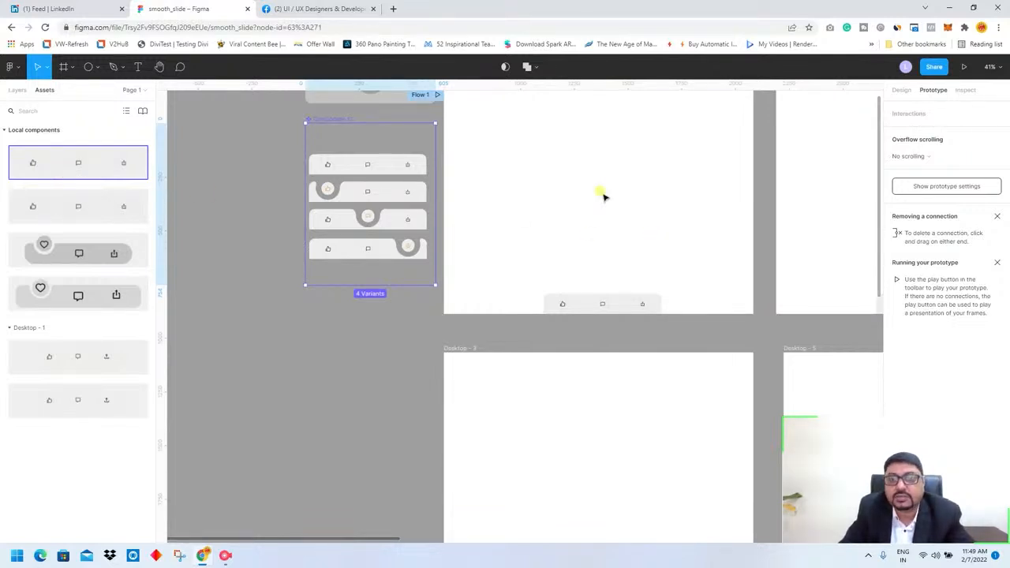
Inspect the While Hovering interaction from the like icon of Desktop - 2's tab bar to Desktop - 3.
{"action": "scroll", "coordinate": [604, 197], "scroll_direction": "up", "scroll_amount": 1}
{"action": "left_click", "coordinate": [300, 343]}
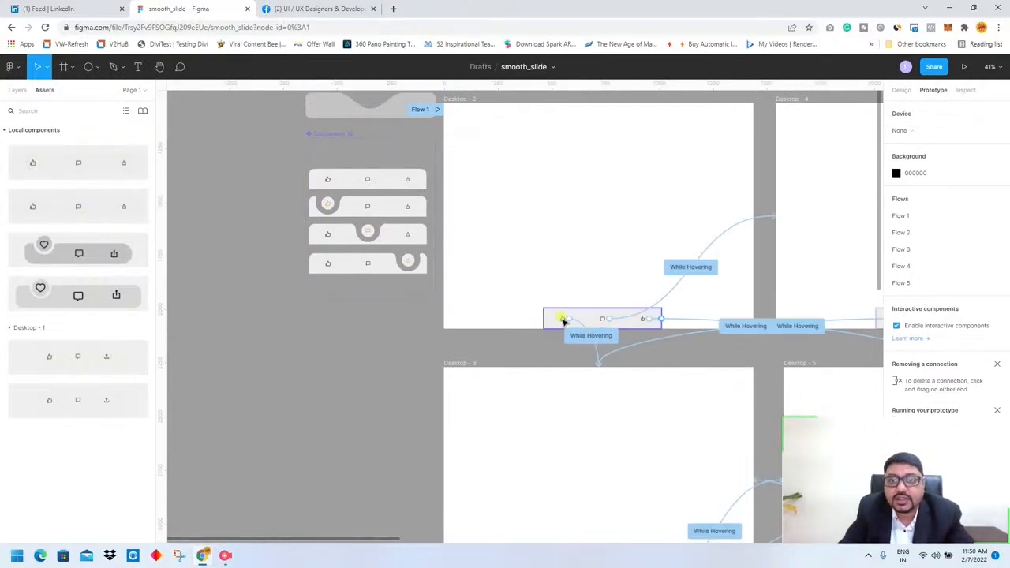
{"action": "left_click", "coordinate": [588, 335]}
{"action": "scroll", "coordinate": [624, 347], "scroll_direction": "down", "scroll_amount": 3}
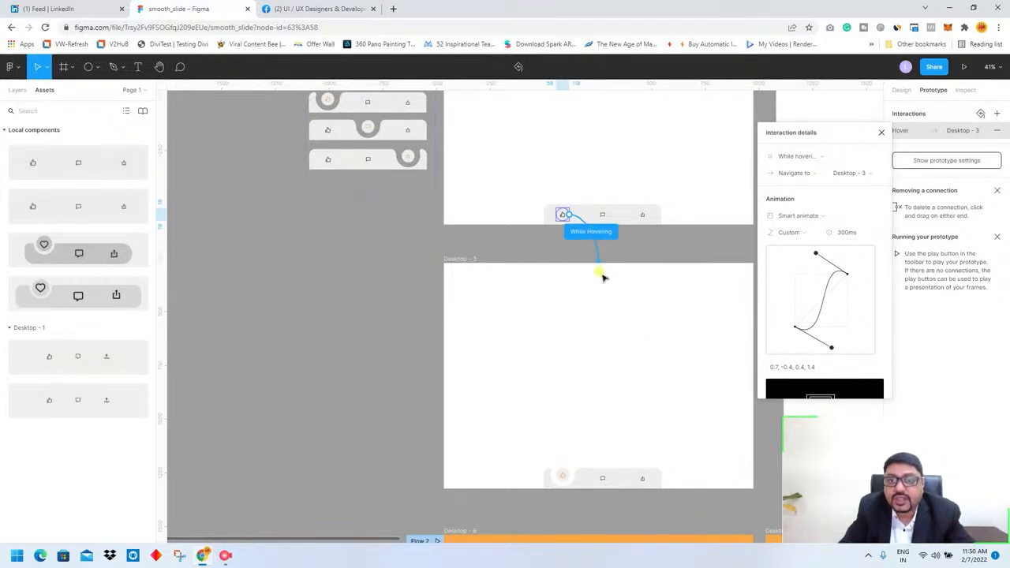
{"action": "left_click_drag", "start_coordinate": [656, 252], "coordinate": [387, 261]}
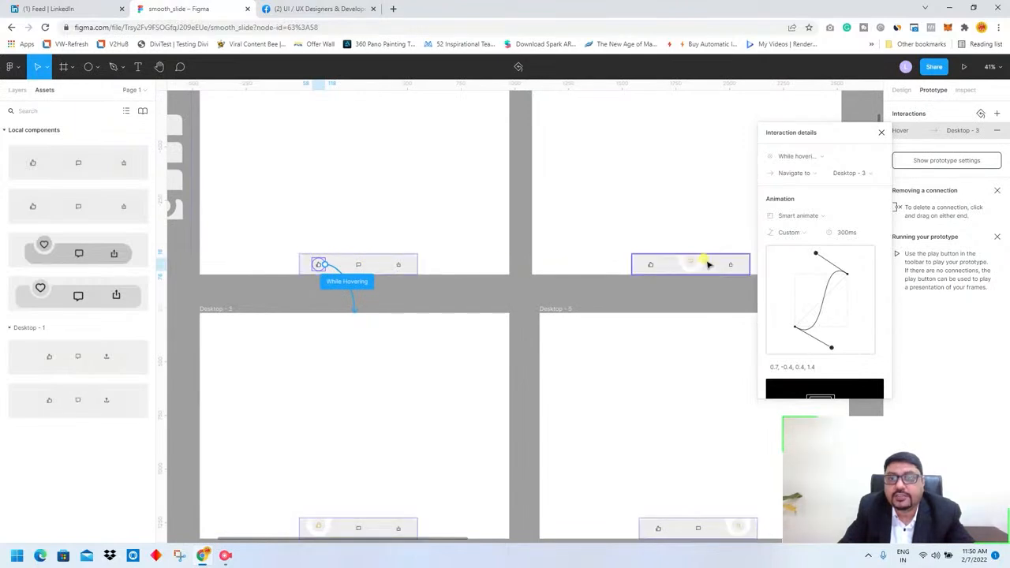
Place a new Component 12 instance in the middle of Desktop - 3 and show its design properties.
{"action": "left_click", "coordinate": [380, 266]}
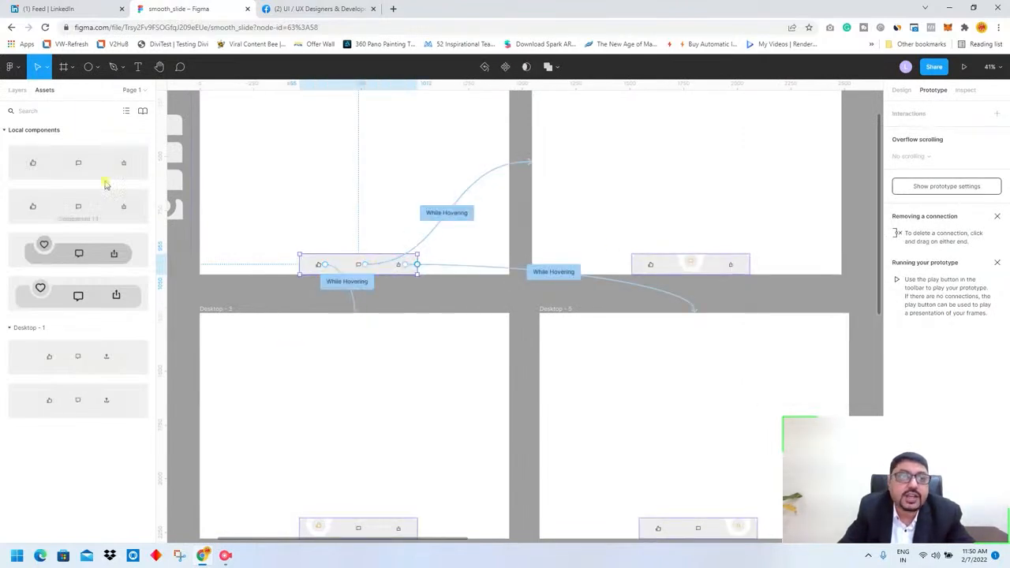
{"action": "left_click_drag", "start_coordinate": [55, 162], "coordinate": [323, 416]}
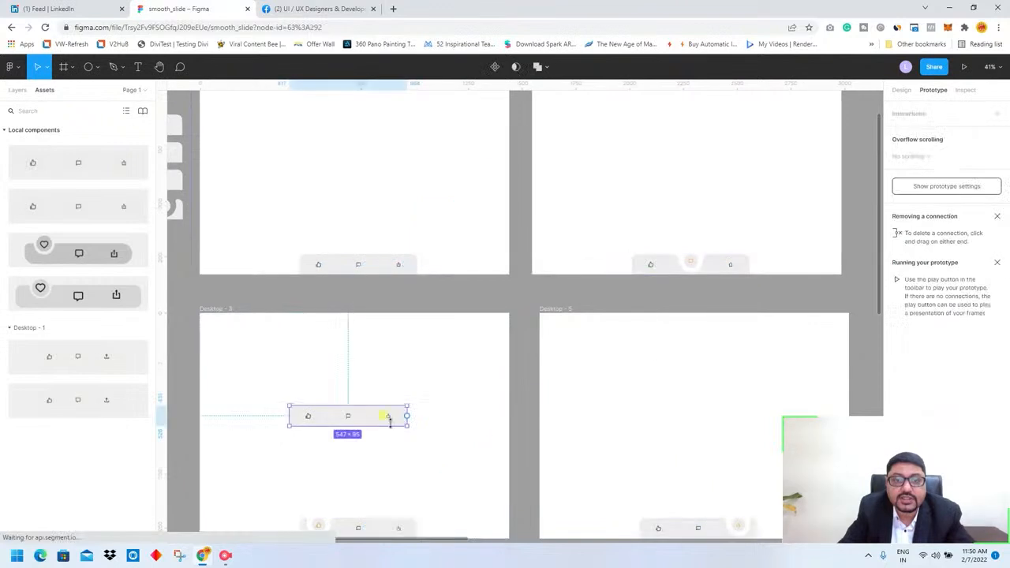
{"action": "left_click", "coordinate": [903, 90]}
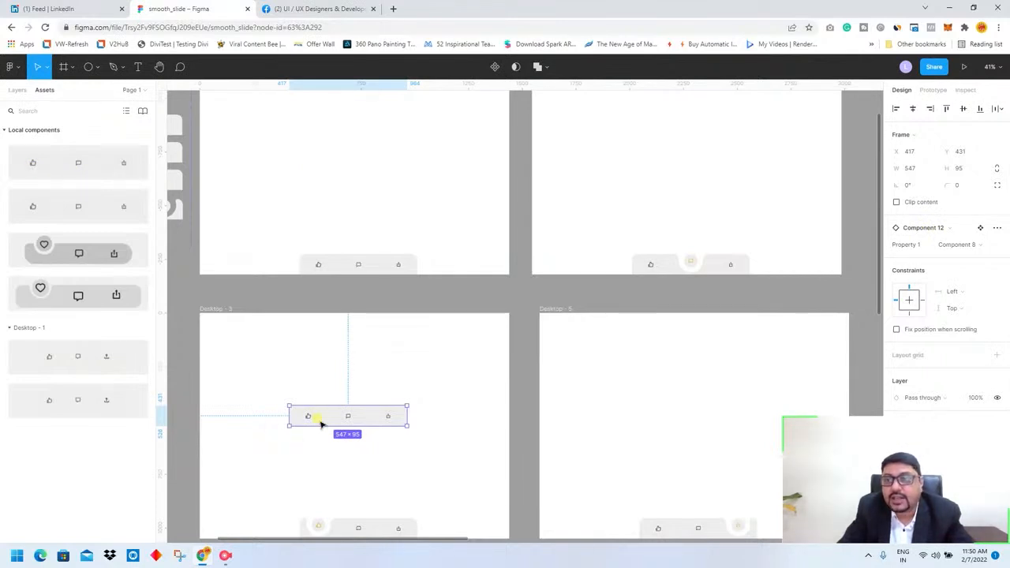
Switch Property 1 of the new instance in Desktop - 3 to Component 9, Component 11 and Component 10 in turn.
{"action": "left_click", "coordinate": [981, 247]}
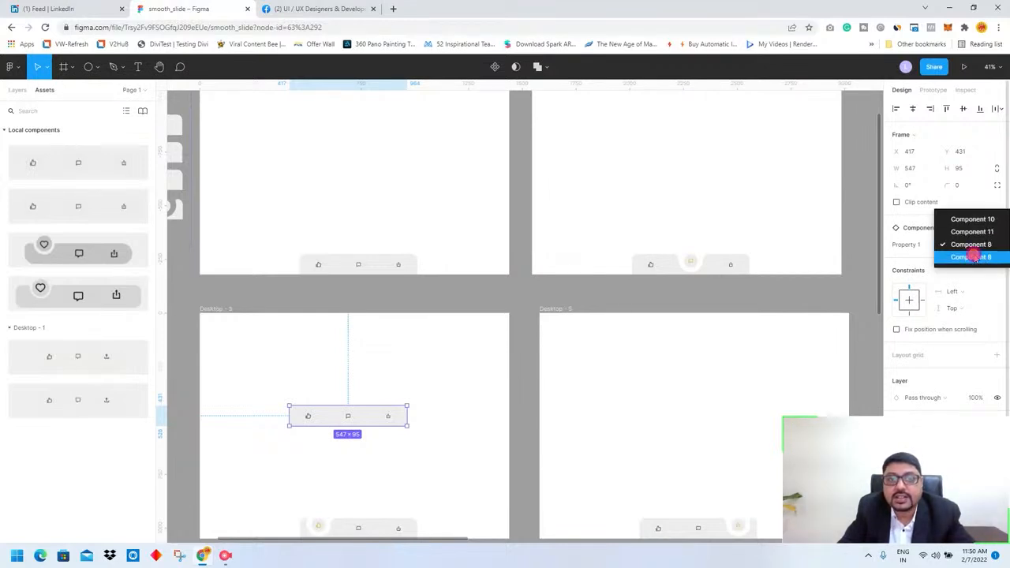
{"action": "left_click", "coordinate": [977, 258]}
{"action": "left_click", "coordinate": [970, 245]}
{"action": "left_click", "coordinate": [967, 221]}
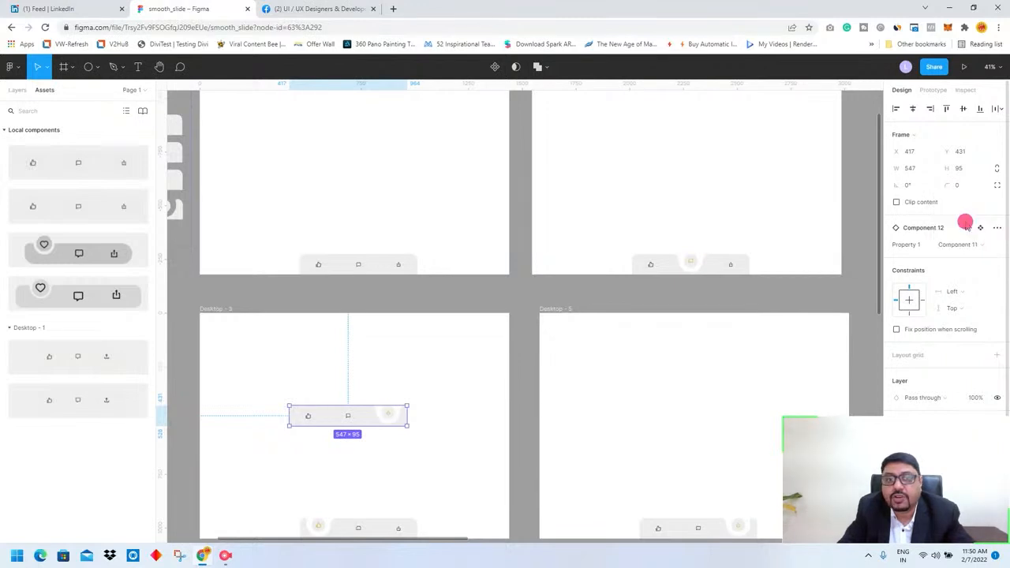
{"action": "left_click", "coordinate": [958, 245]}
{"action": "left_click", "coordinate": [960, 229]}
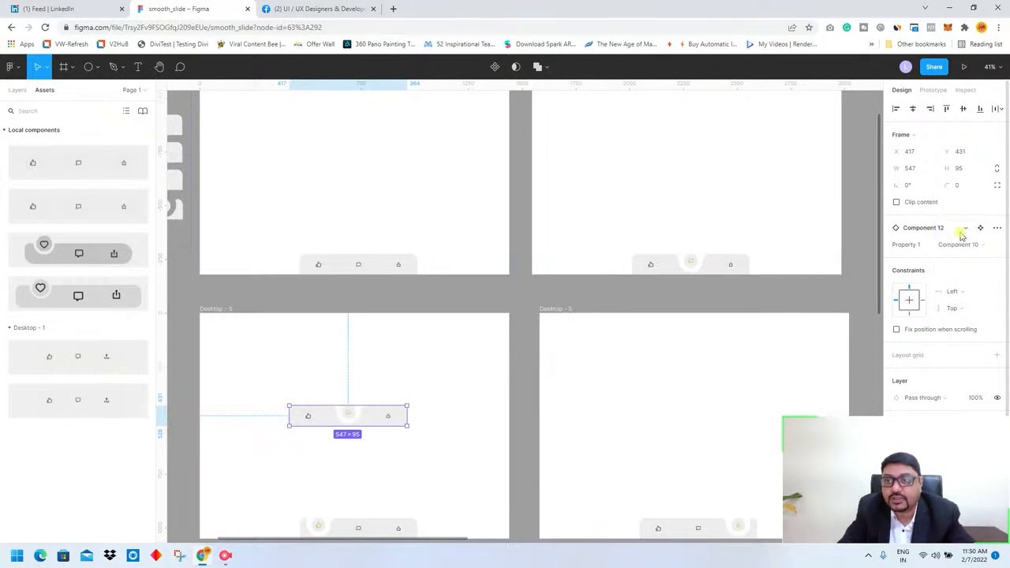
Change the new instance's Property 1 to Component 11, Component 8 and finally Component 9.
{"action": "left_click", "coordinate": [967, 244]}
{"action": "left_click", "coordinate": [971, 258]}
{"action": "left_click", "coordinate": [967, 245]}
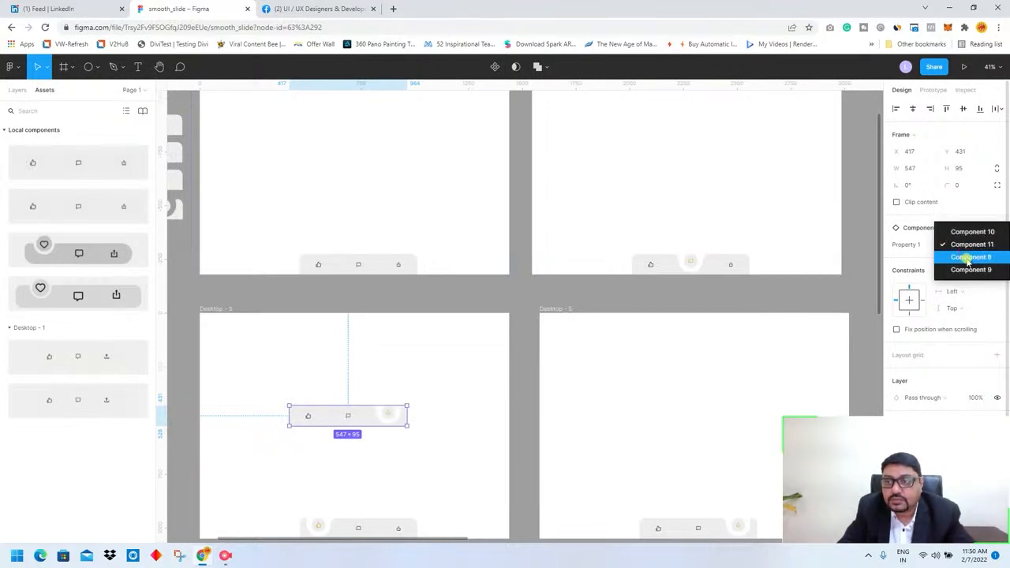
{"action": "left_click", "coordinate": [968, 255]}
{"action": "left_click", "coordinate": [970, 244]}
{"action": "left_click", "coordinate": [968, 257]}
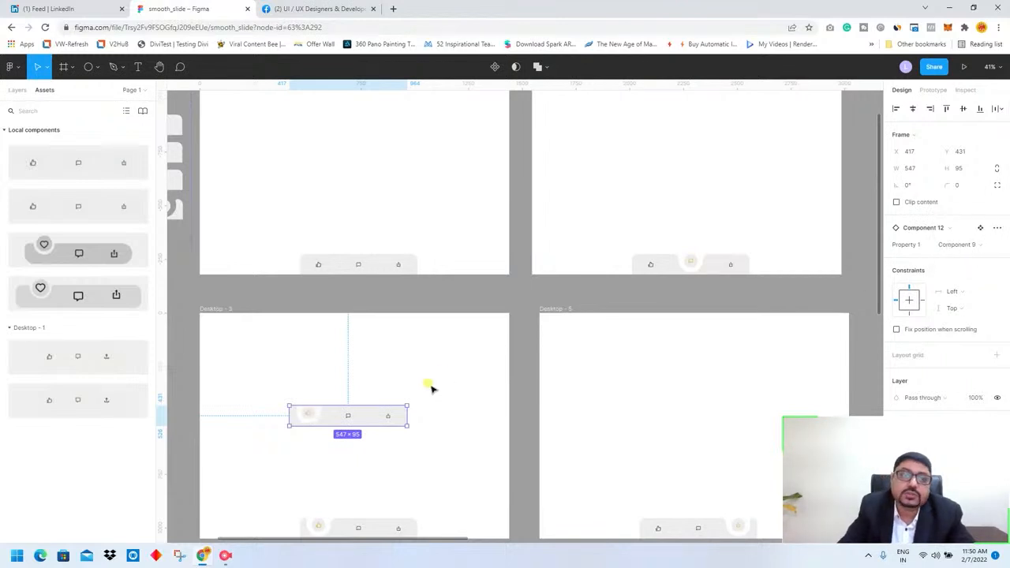
Delete the extra Component 12 instance from the middle of Desktop - 3.
{"action": "left_click", "coordinate": [471, 394]}
{"action": "left_click_drag", "start_coordinate": [271, 389], "coordinate": [446, 461]}
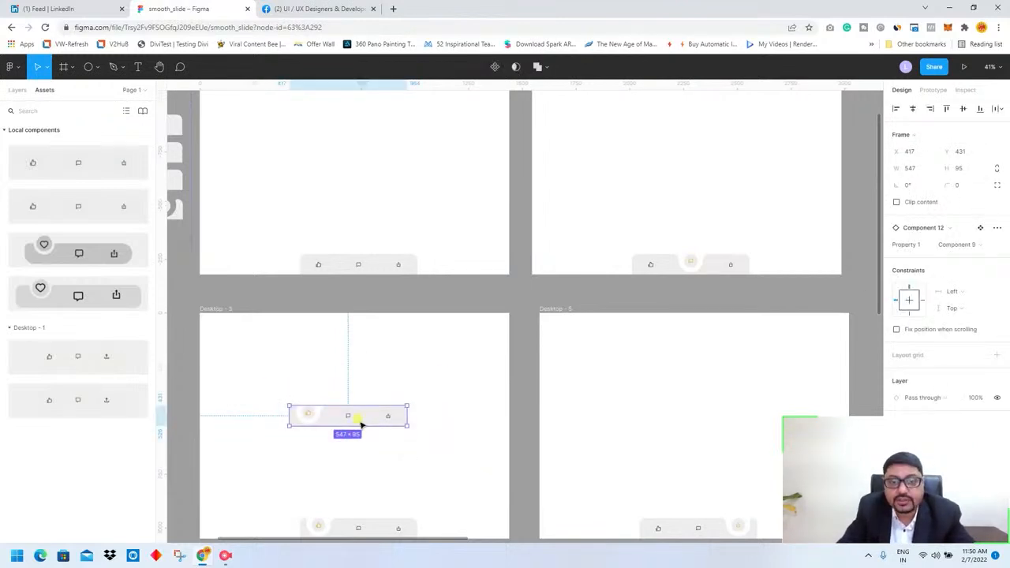
{"action": "key", "text": "Delete"}
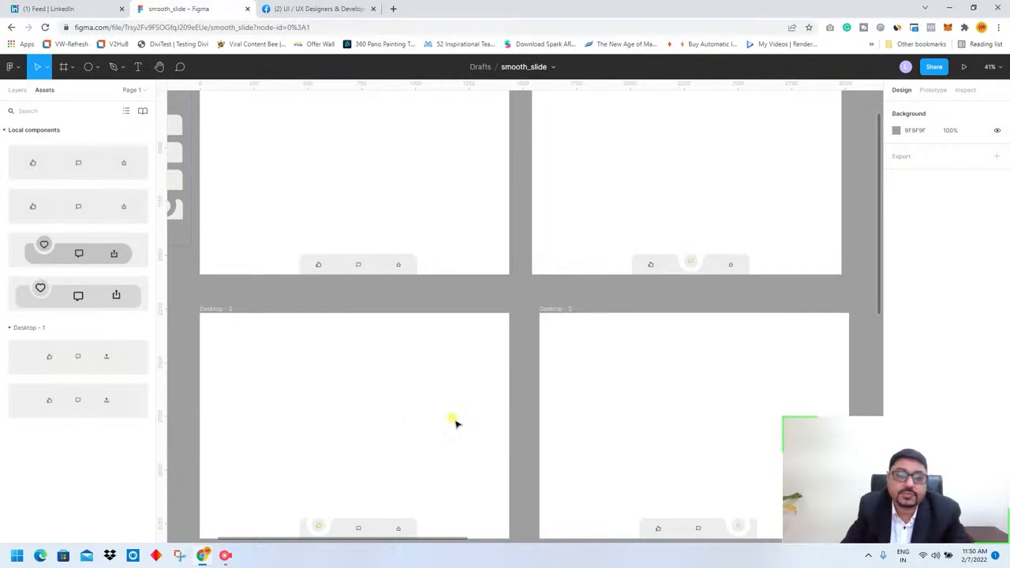
Show the prototype connections of the tab bar in Desktop - 2 and of the one in Desktop - 4.
{"action": "scroll", "coordinate": [476, 421], "scroll_direction": "down", "scroll_amount": 1}
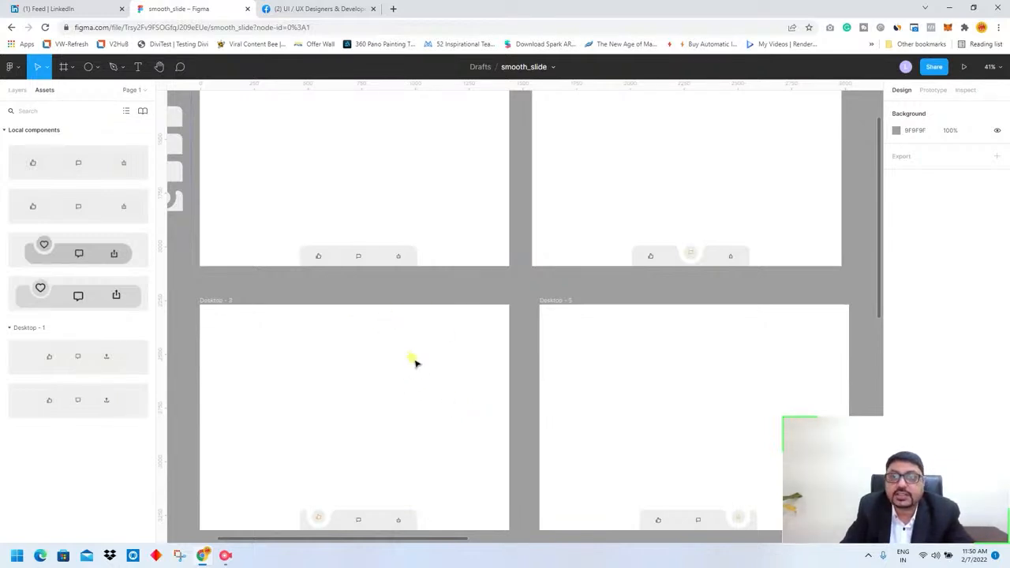
{"action": "scroll", "coordinate": [414, 377], "scroll_direction": "down", "scroll_amount": 3, "text": "ctrl"}
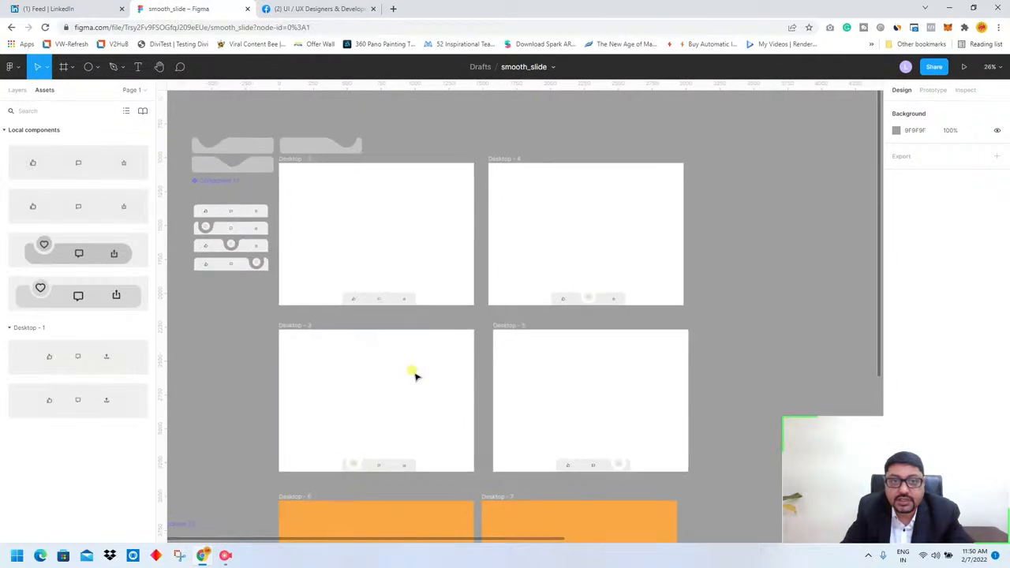
{"action": "left_click", "coordinate": [307, 180]}
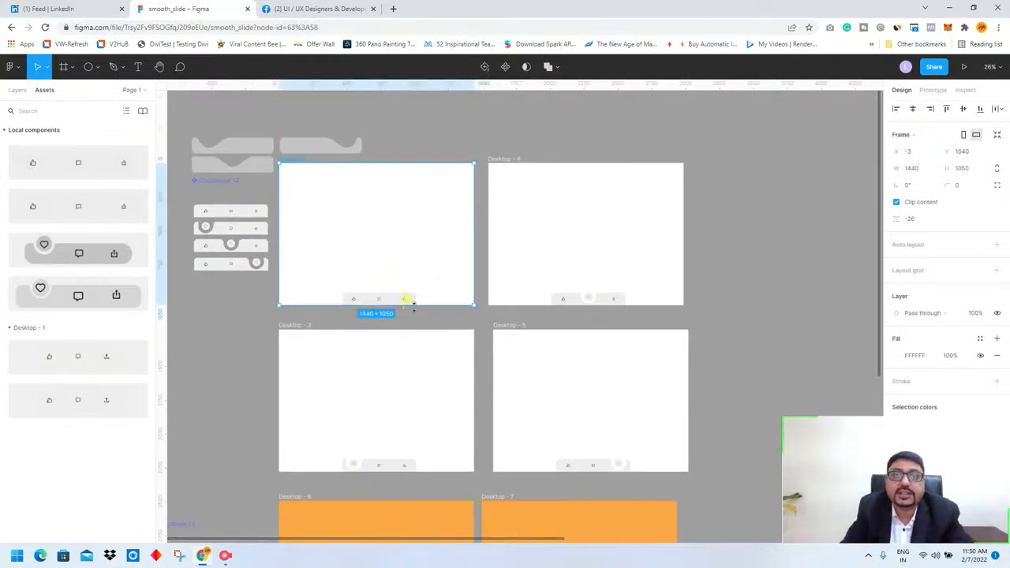
{"action": "left_click", "coordinate": [365, 299]}
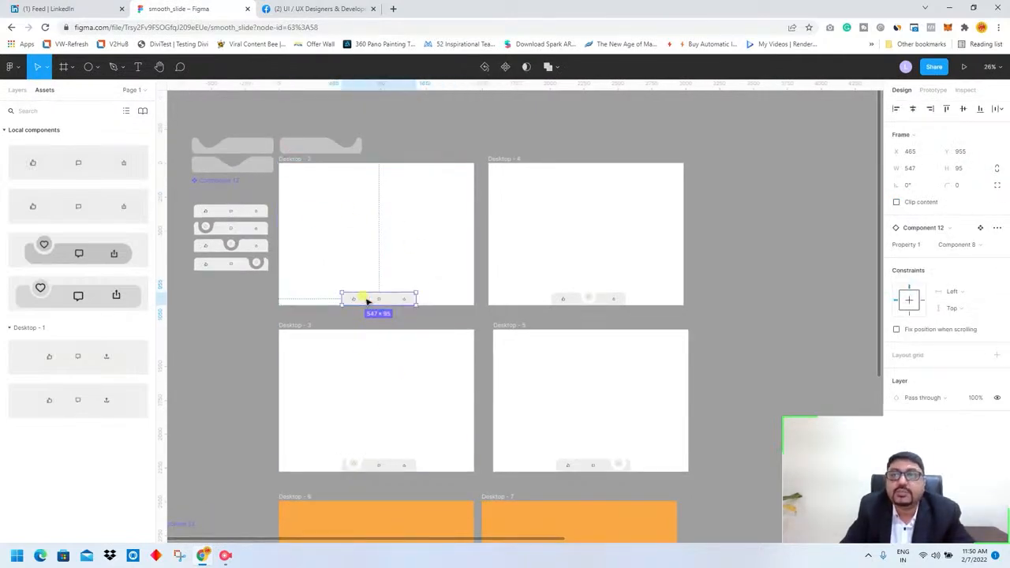
{"action": "left_click", "coordinate": [933, 89]}
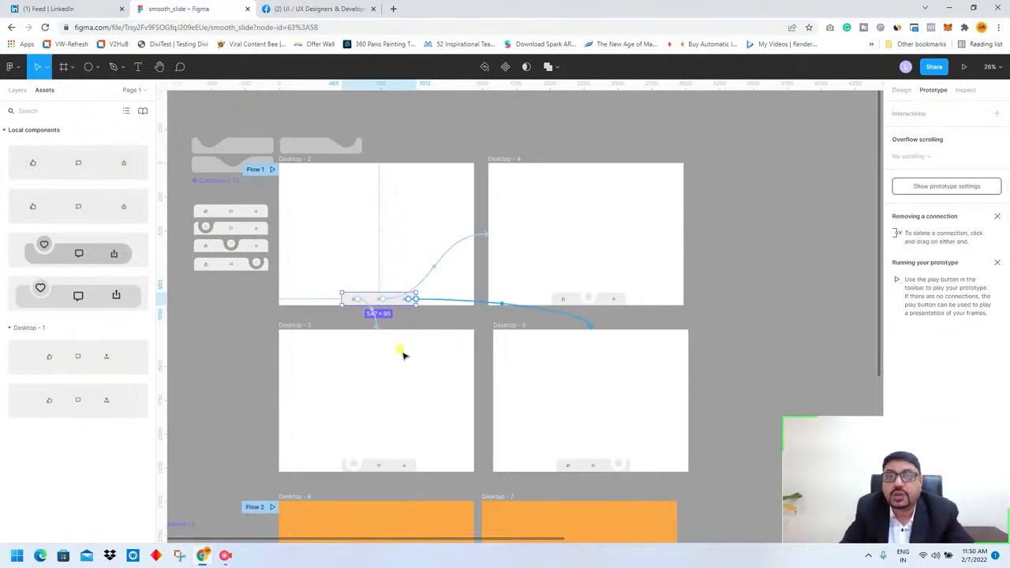
{"action": "left_click", "coordinate": [560, 297]}
{"action": "left_click_drag", "start_coordinate": [567, 298], "coordinate": [494, 302]}
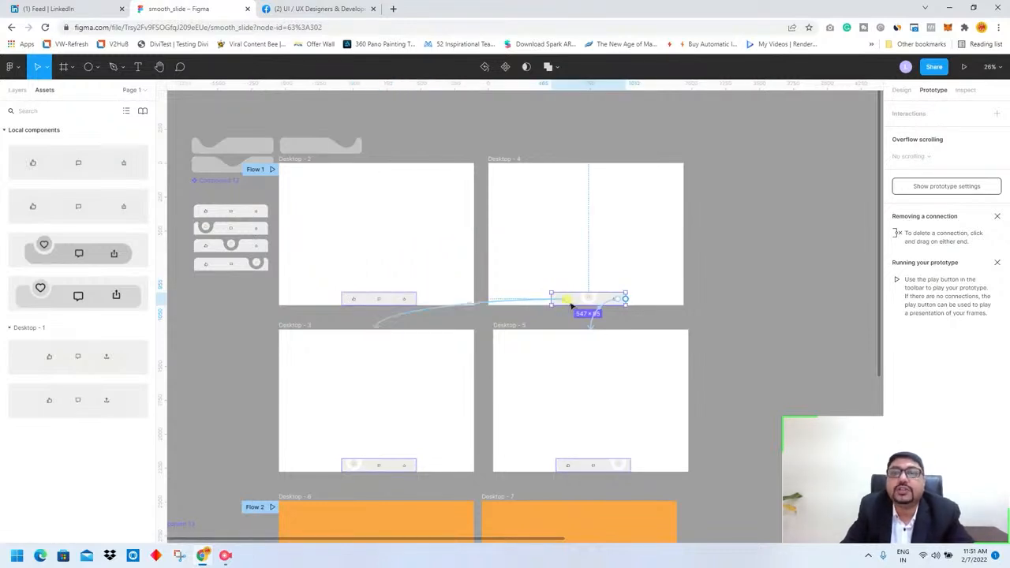
Show the hover interactions of the share icon in Desktop - 4 and of the comment and share icons in Desktop - 3.
{"action": "left_click_drag", "start_coordinate": [603, 311], "coordinate": [625, 313]}
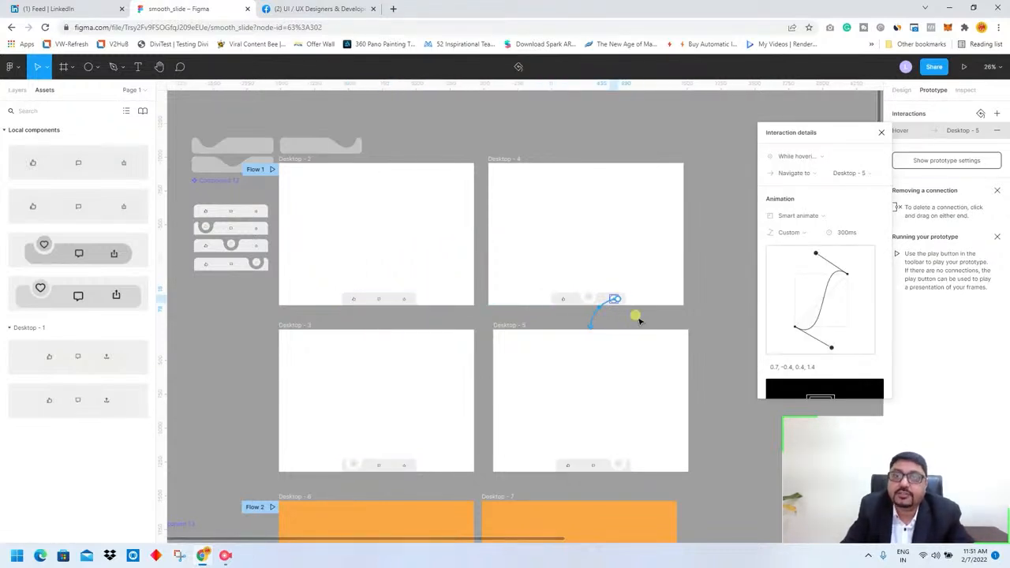
{"action": "left_click", "coordinate": [370, 463]}
{"action": "left_click", "coordinate": [485, 435]}
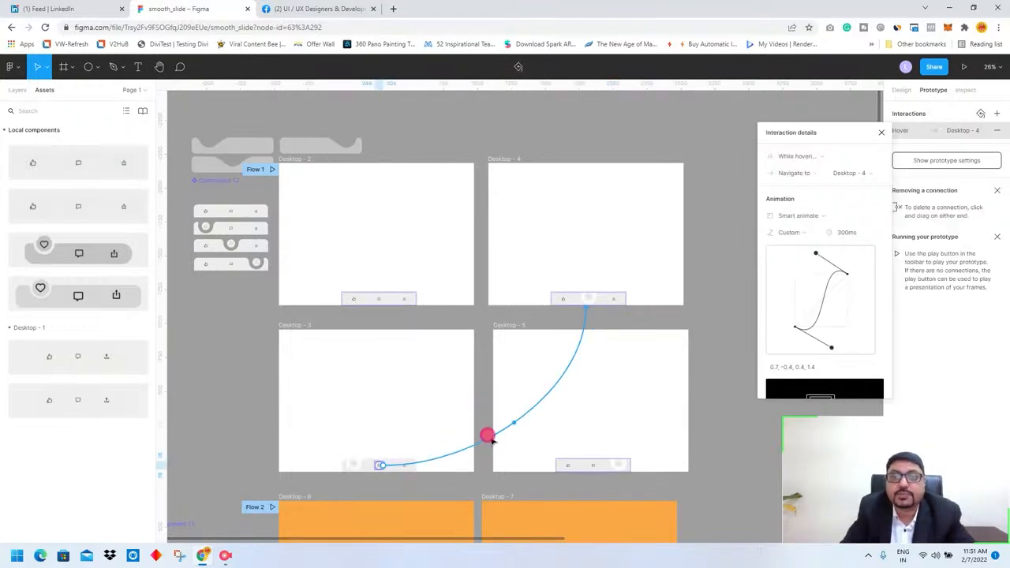
{"action": "left_click_drag", "start_coordinate": [406, 467], "coordinate": [436, 452]}
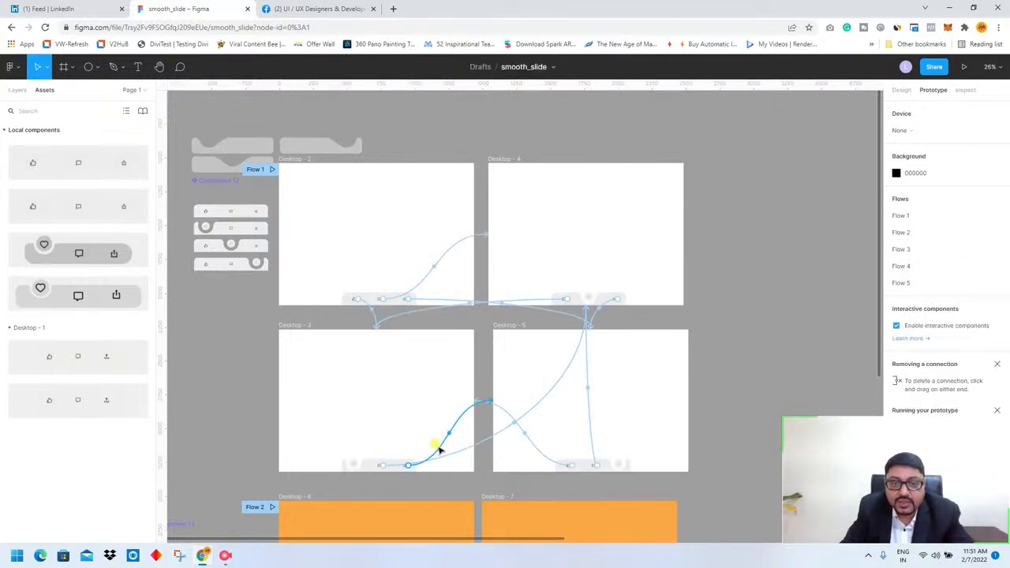
{"action": "left_click", "coordinate": [440, 450]}
Show the hover interaction that leads from the comment icon in Desktop - 2 to Desktop - 4.
{"action": "scroll", "coordinate": [473, 331], "scroll_direction": "down", "scroll_amount": 1}
{"action": "left_click", "coordinate": [371, 256]}
{"action": "left_click_drag", "start_coordinate": [375, 259], "coordinate": [485, 195]}
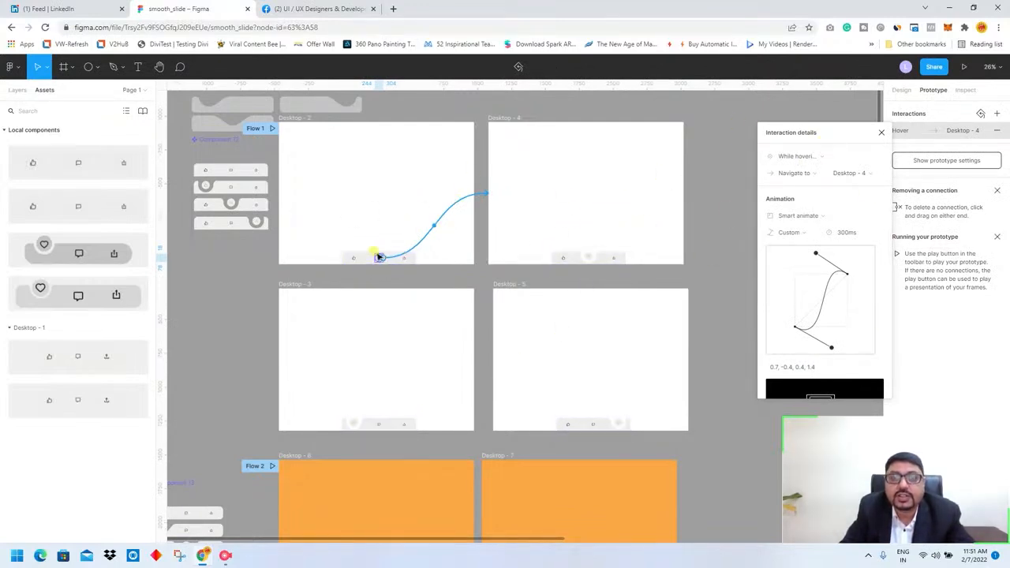
{"action": "scroll", "coordinate": [379, 256], "scroll_direction": "up", "scroll_amount": 5}
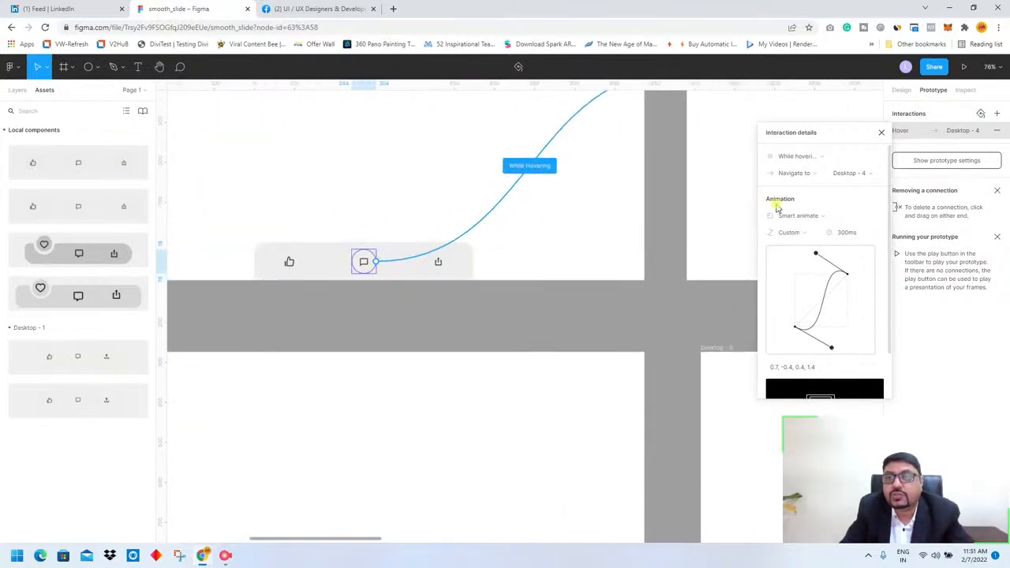
Look through the available trigger and easing options of the comment icon's interaction.
{"action": "left_click", "coordinate": [799, 156]}
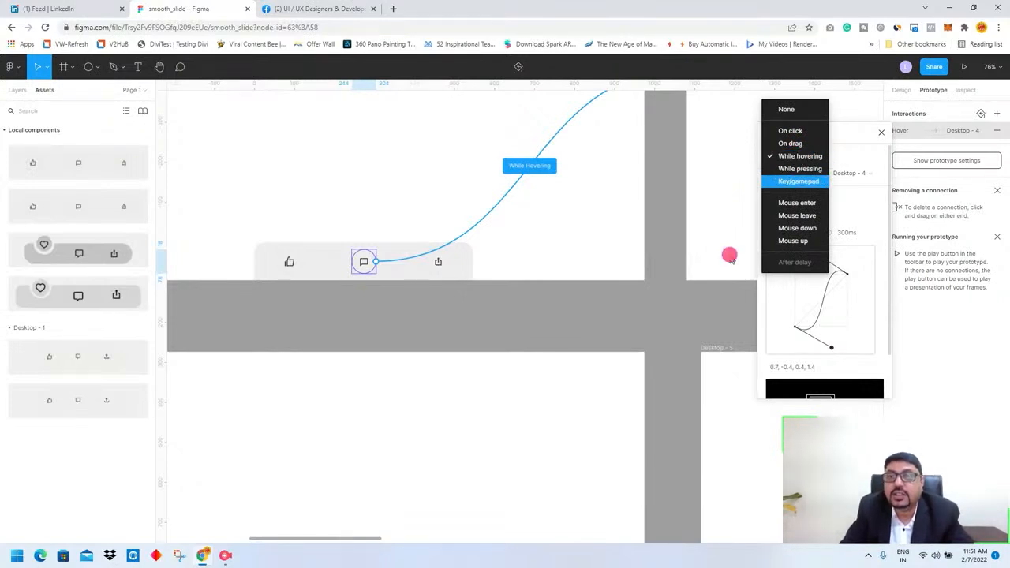
{"action": "left_click", "coordinate": [729, 255]}
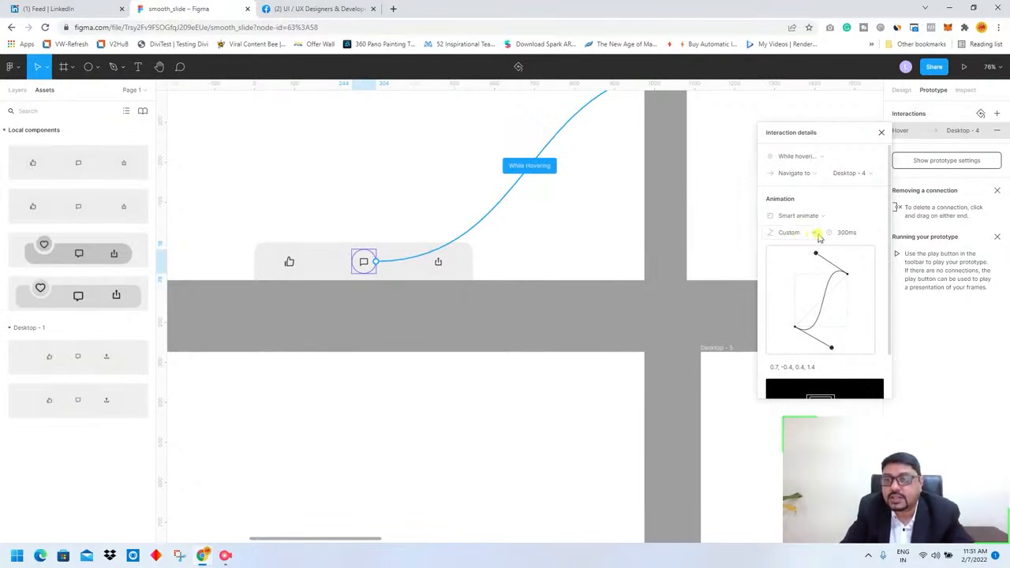
{"action": "left_click", "coordinate": [817, 235]}
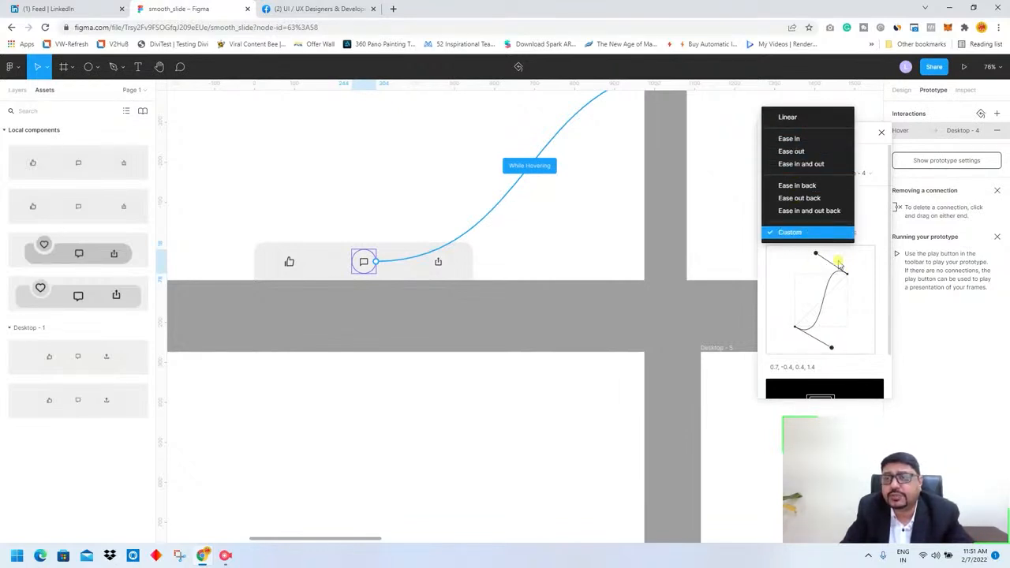
{"action": "left_click", "coordinate": [784, 282]}
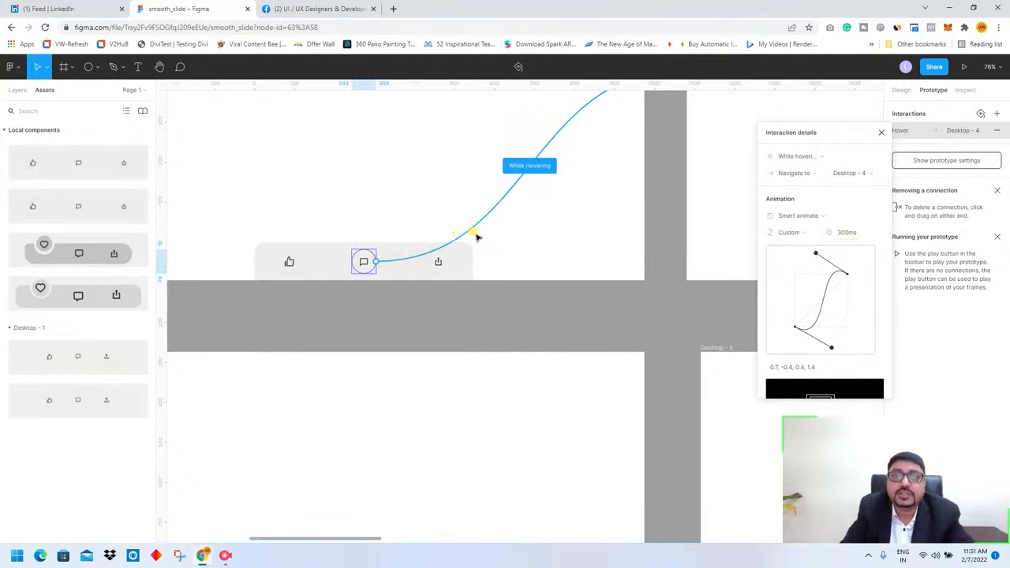
Preview Flow 1 from Desktop - 2 scaled down to fit the screen, and close the preview.
{"action": "scroll", "coordinate": [563, 295], "scroll_direction": "down", "scroll_amount": 2}
{"action": "scroll", "coordinate": [563, 296], "scroll_direction": "down", "scroll_amount": 4}
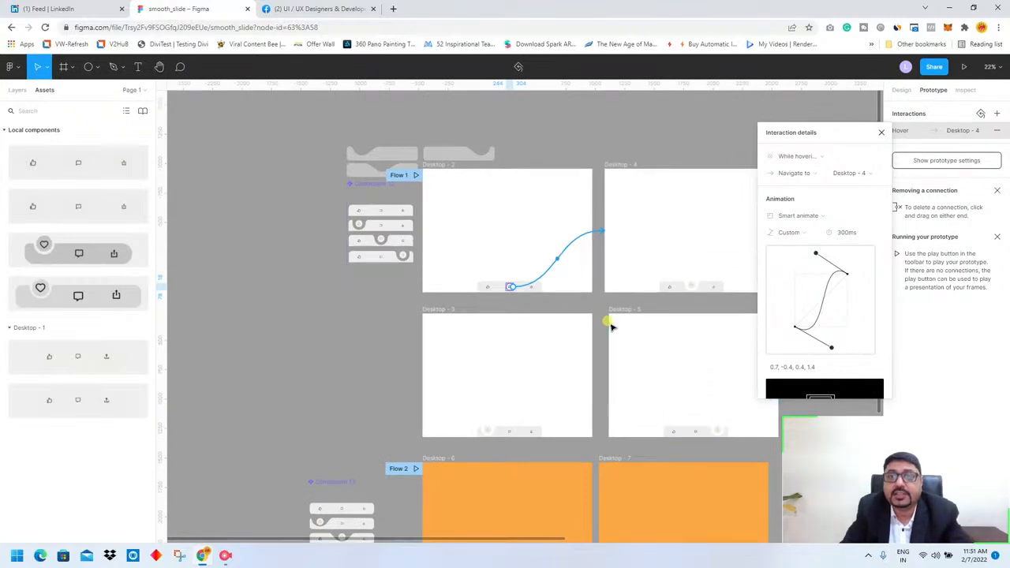
{"action": "left_click", "coordinate": [444, 170]}
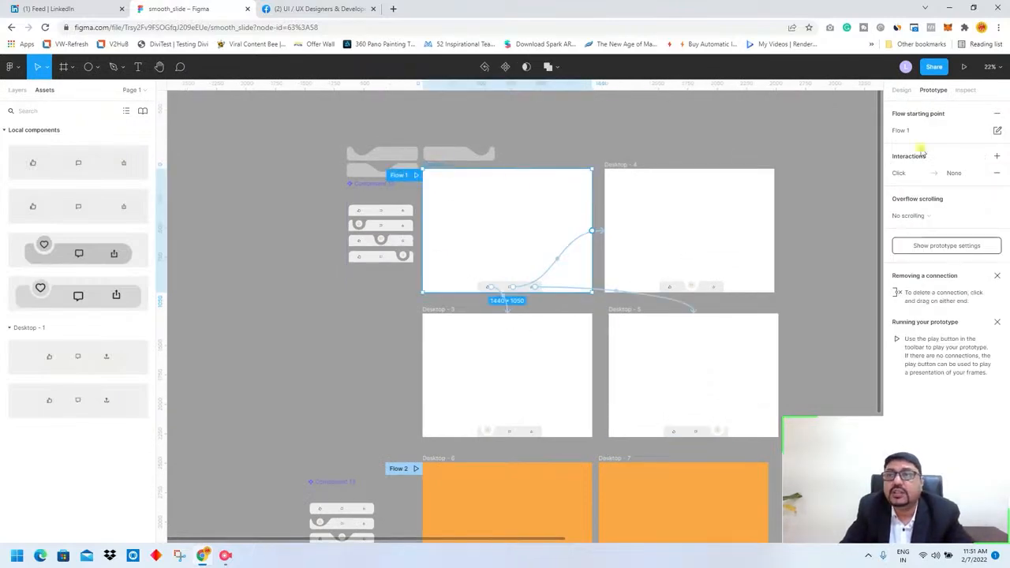
{"action": "left_click", "coordinate": [963, 68]}
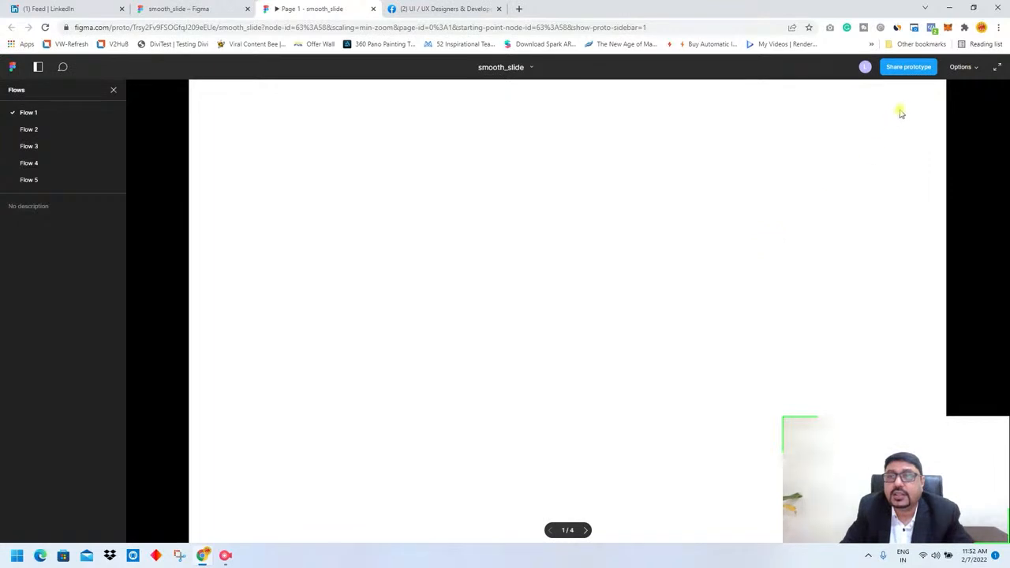
{"action": "left_click", "coordinate": [961, 66]}
{"action": "left_click", "coordinate": [937, 117]}
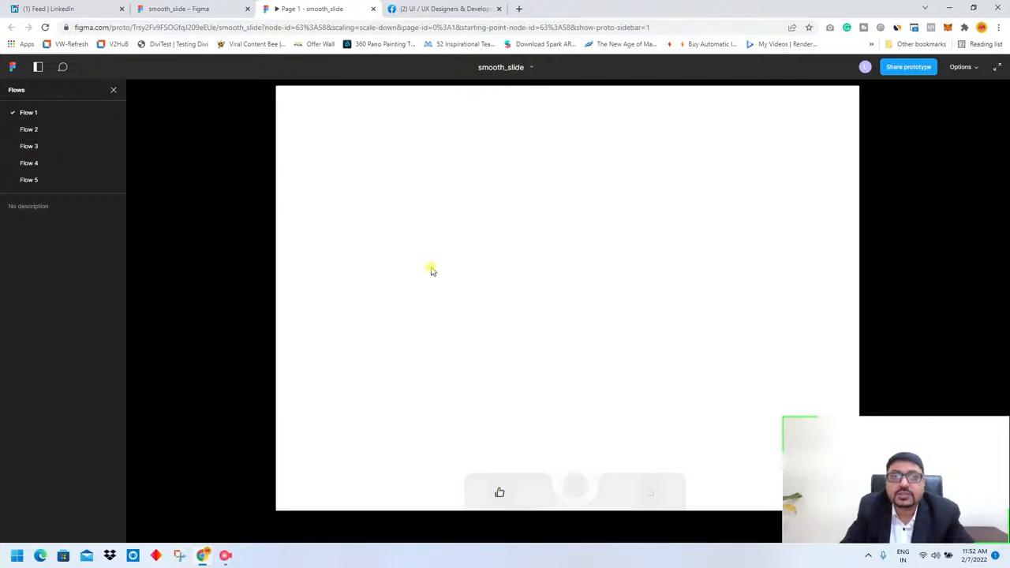
{"action": "left_click", "coordinate": [373, 9]}
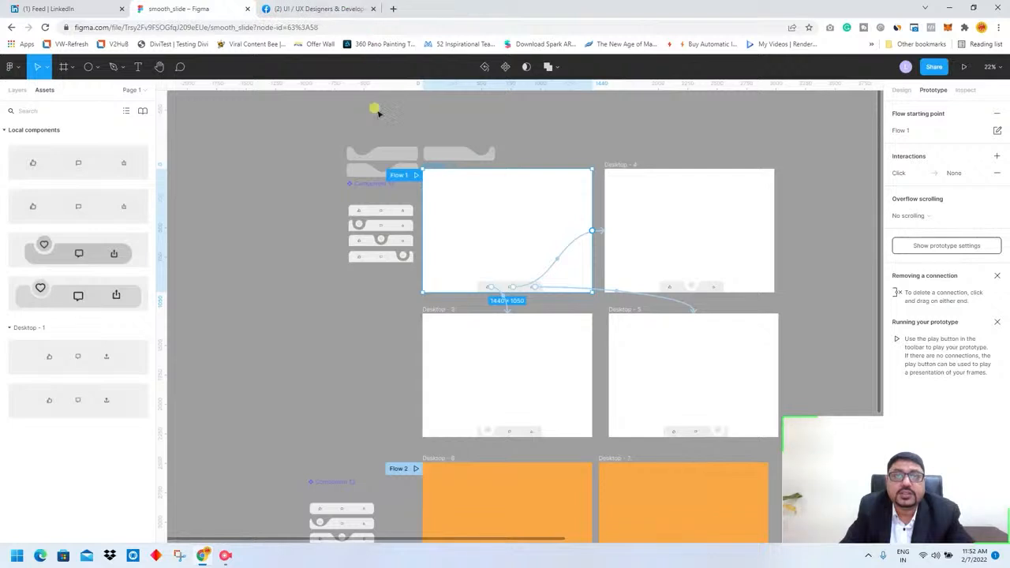
Examine the four tab bar variants in the component set beside Flow 2.
{"action": "scroll", "coordinate": [617, 378], "scroll_direction": "up", "scroll_amount": 3}
{"action": "scroll", "coordinate": [616, 378], "scroll_direction": "down", "scroll_amount": 5}
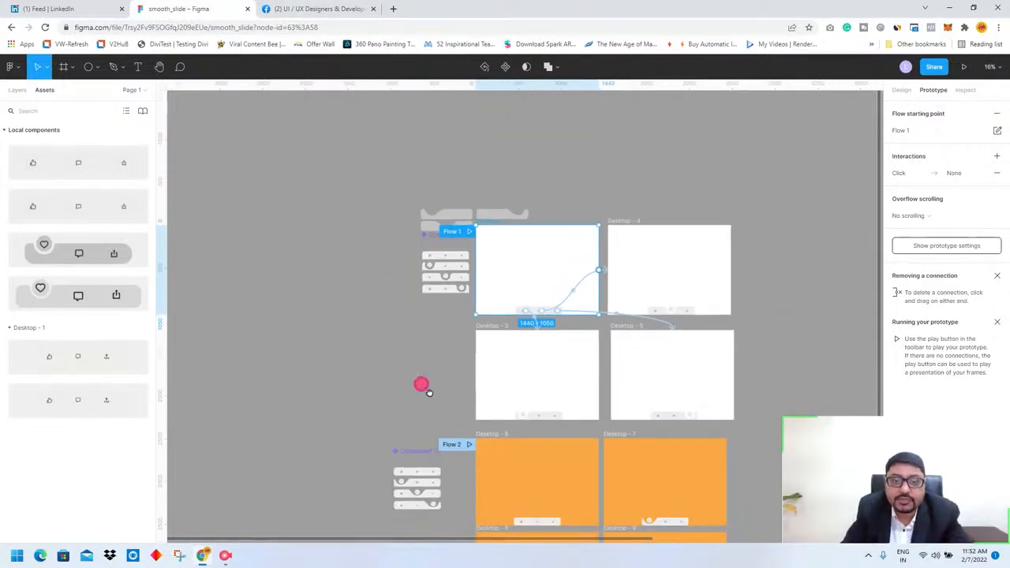
{"action": "left_click_drag", "start_coordinate": [428, 392], "coordinate": [388, 230]}
{"action": "scroll", "coordinate": [381, 280], "scroll_direction": "up", "scroll_amount": 5}
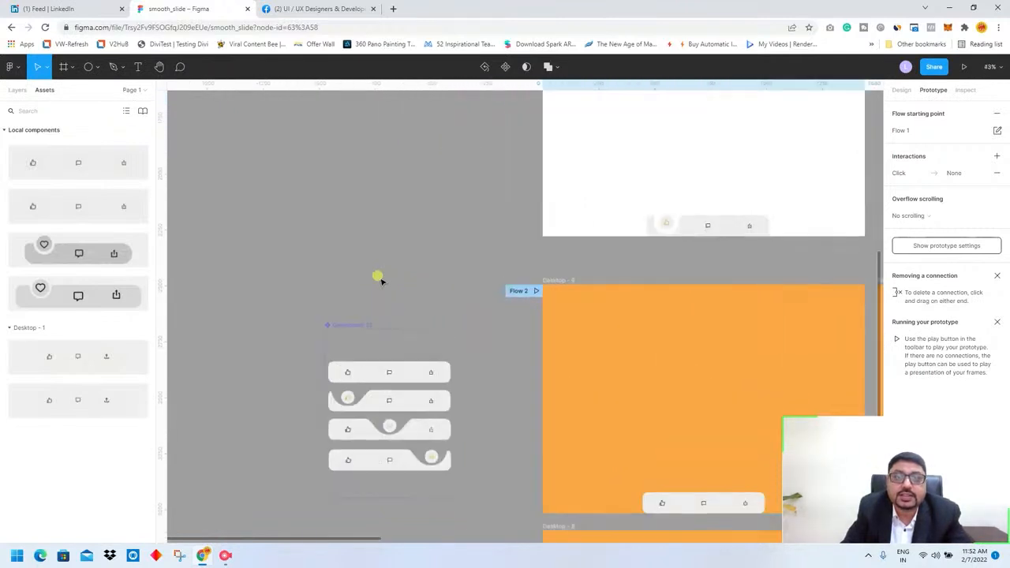
{"action": "scroll", "coordinate": [452, 407], "scroll_direction": "up", "scroll_amount": 5}
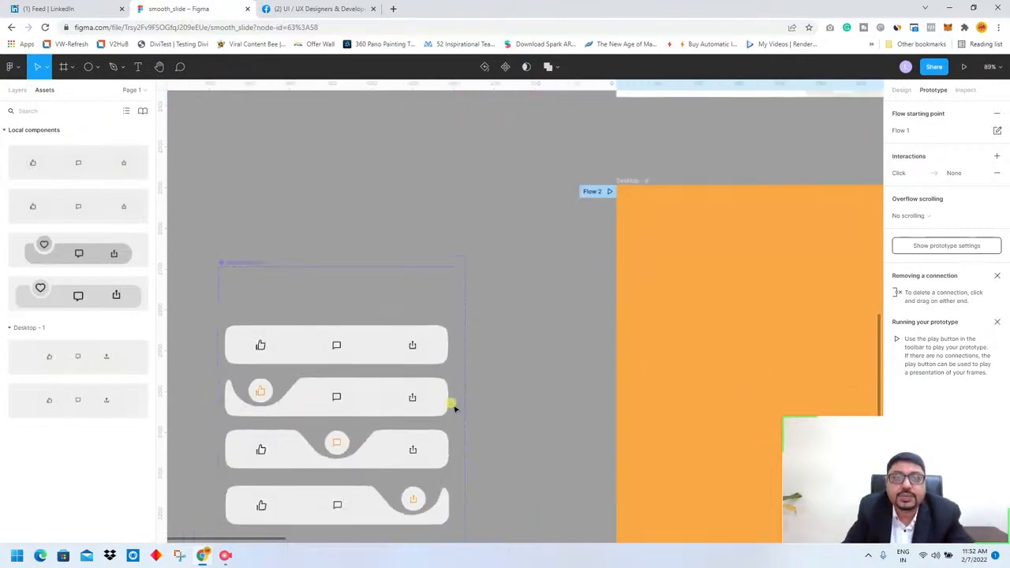
{"action": "scroll", "coordinate": [523, 419], "scroll_direction": "down", "scroll_amount": 2}
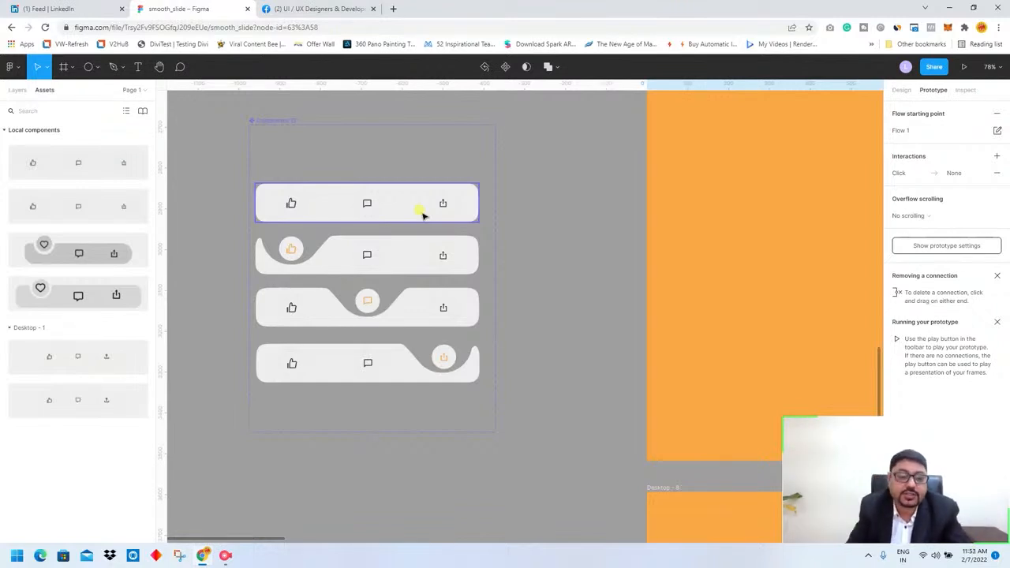
Show the prototype connections from Desktop - 6 to the other orange frames of Flow 2.
{"action": "scroll", "coordinate": [552, 286], "scroll_direction": "down", "scroll_amount": 6}
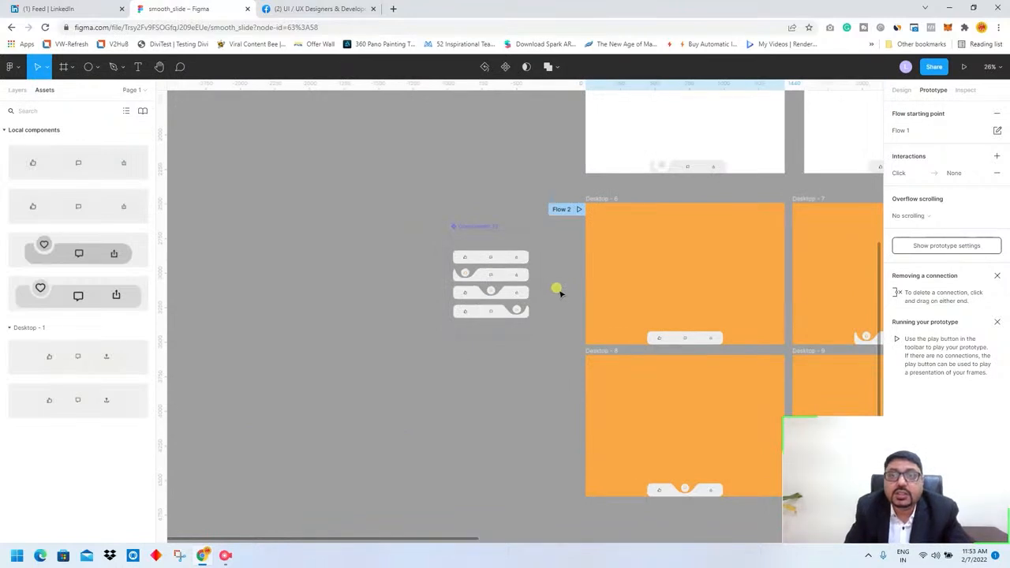
{"action": "left_click_drag", "start_coordinate": [625, 264], "coordinate": [309, 216]}
{"action": "left_click", "coordinate": [286, 150]}
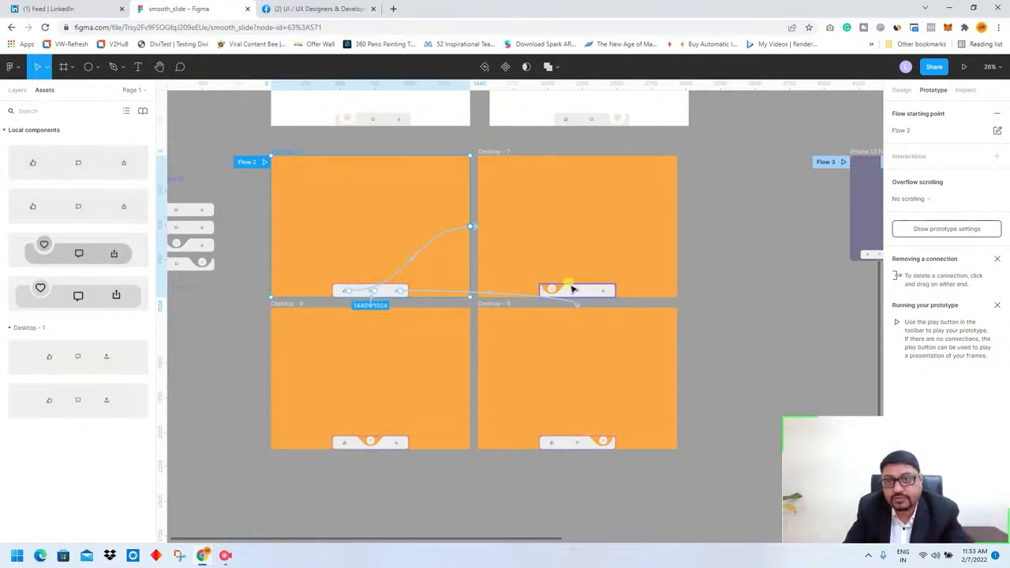
{"action": "scroll", "coordinate": [547, 167], "scroll_direction": "up", "scroll_amount": 1}
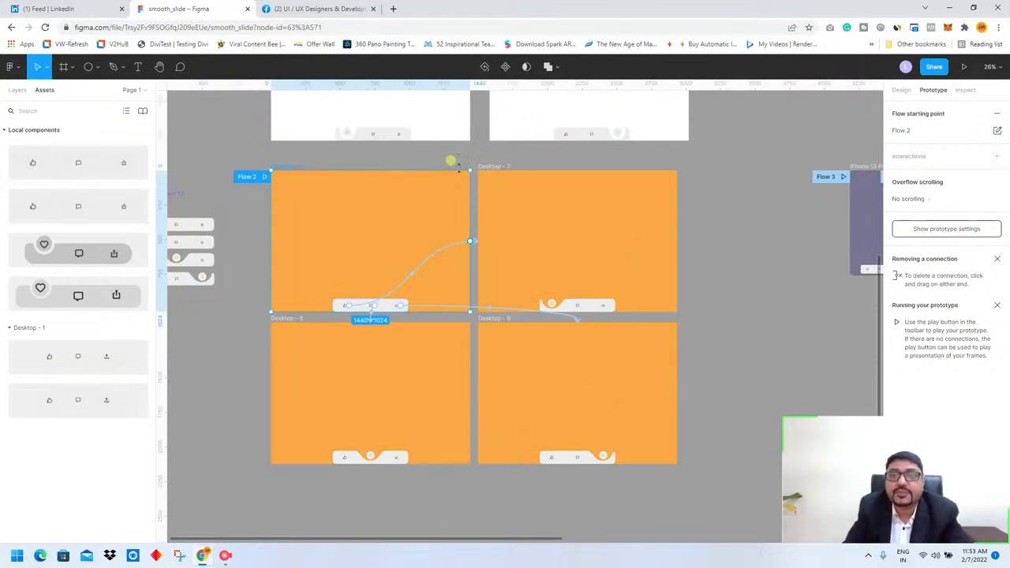
Present Flow 2 from Desktop - 6 with the prototype scaled down to fit the screen.
{"action": "left_click", "coordinate": [334, 161]}
{"action": "left_click", "coordinate": [964, 66]}
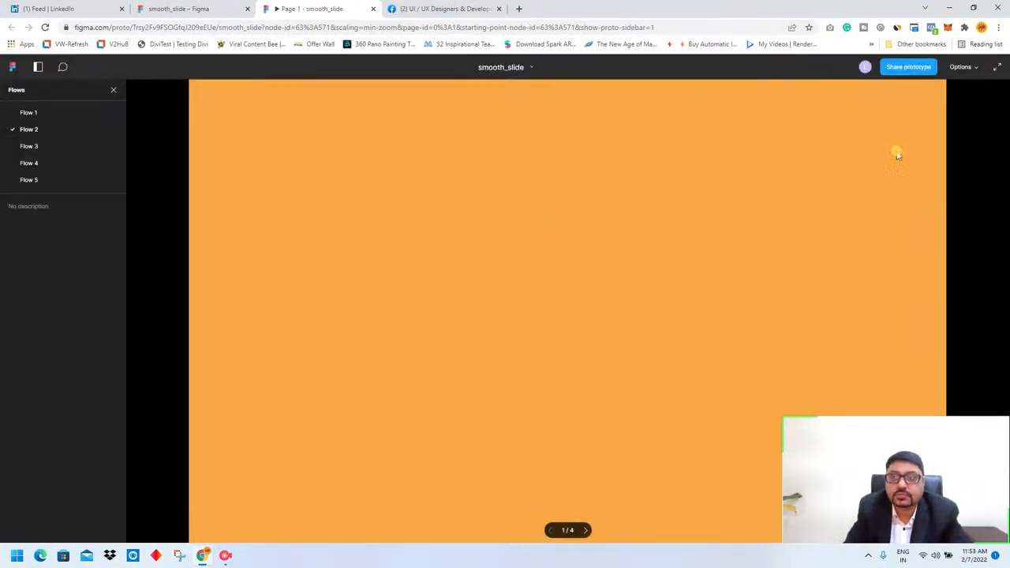
{"action": "left_click", "coordinate": [958, 67]}
{"action": "left_click", "coordinate": [907, 105]}
Try out the like, comment and share icons of the tab bar in the Flow 2 prototype, and close the preview.
{"action": "left_click", "coordinate": [497, 498]}
{"action": "left_click", "coordinate": [565, 499]}
{"action": "left_click", "coordinate": [641, 499]}
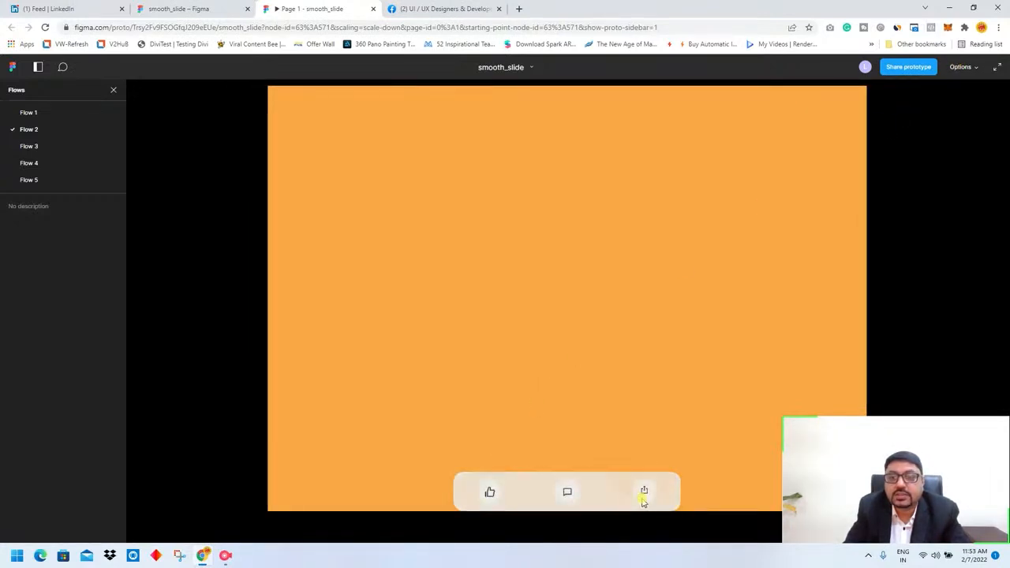
{"action": "left_click", "coordinate": [565, 502]}
{"action": "left_click", "coordinate": [489, 497]}
{"action": "left_click", "coordinate": [565, 499]}
{"action": "left_click", "coordinate": [644, 497]}
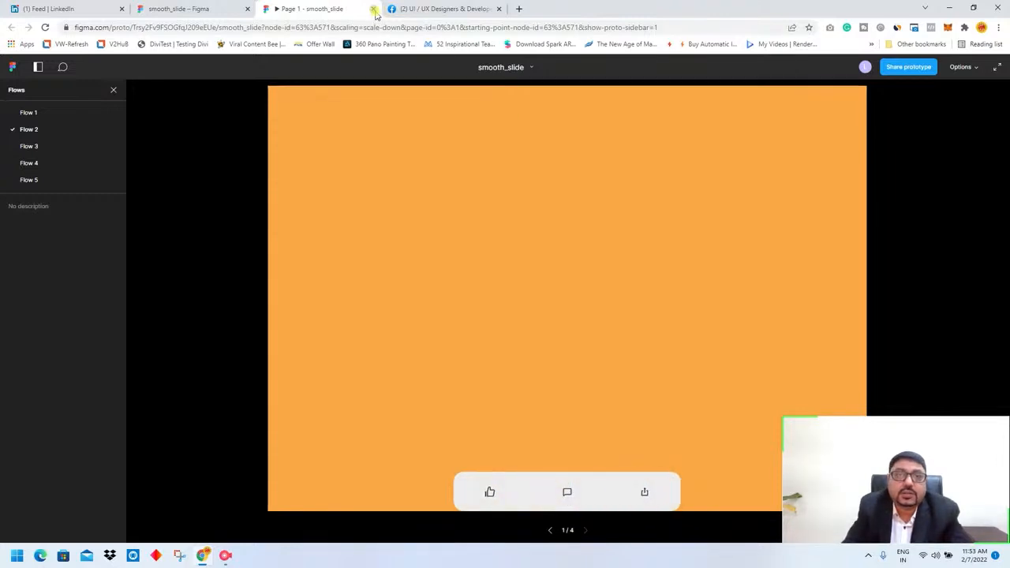
{"action": "left_click", "coordinate": [374, 9]}
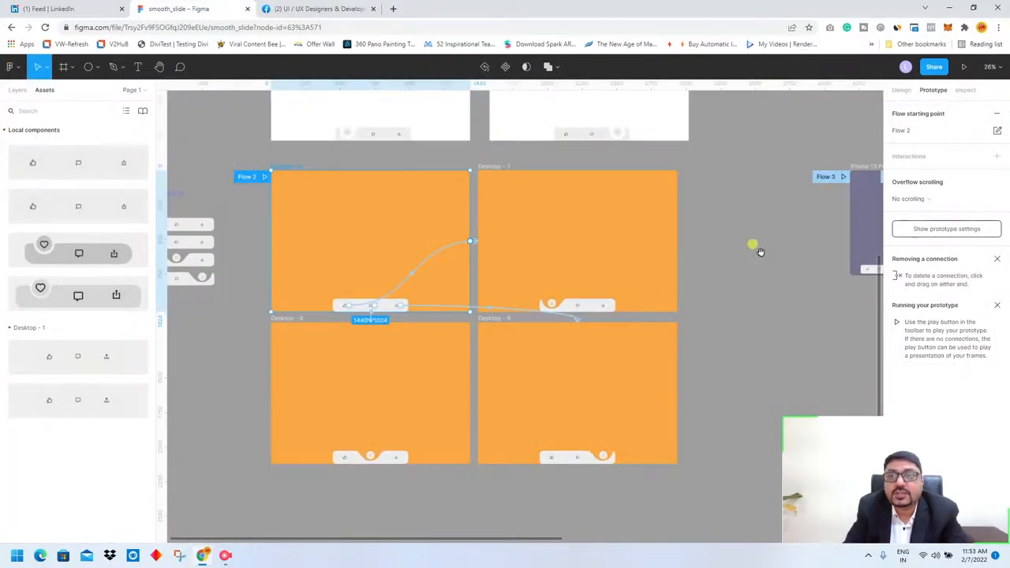
Show the hover connections of the Option002 component set and its design properties.
{"action": "scroll", "coordinate": [270, 250], "scroll_direction": "right", "scroll_amount": 10}
{"action": "scroll", "coordinate": [442, 309], "scroll_direction": "up", "scroll_amount": 5}
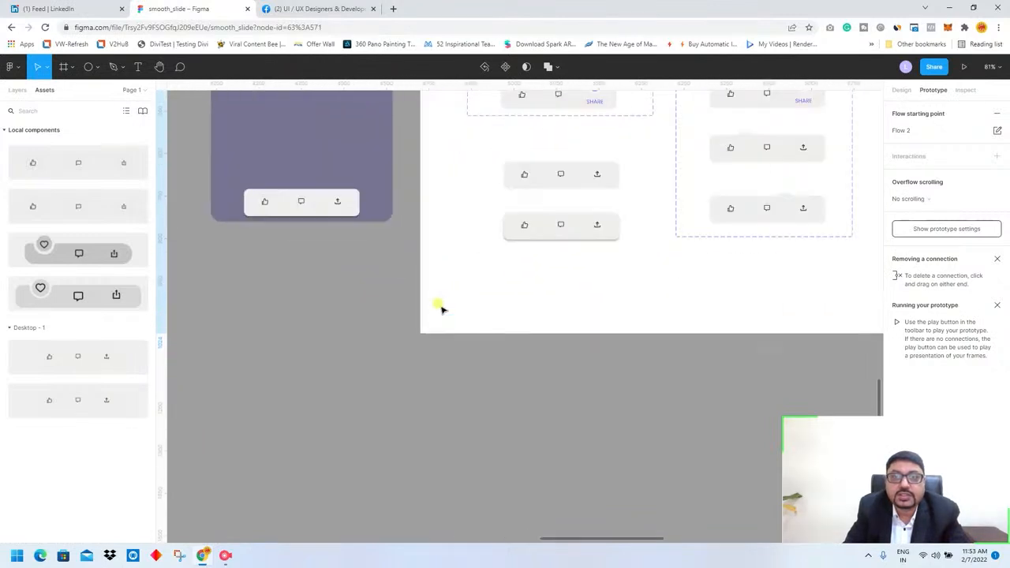
{"action": "scroll", "coordinate": [442, 308], "scroll_direction": "up", "scroll_amount": 3}
{"action": "left_click_drag", "start_coordinate": [514, 307], "coordinate": [196, 476]}
{"action": "scroll", "coordinate": [582, 319], "scroll_direction": "up", "scroll_amount": 3}
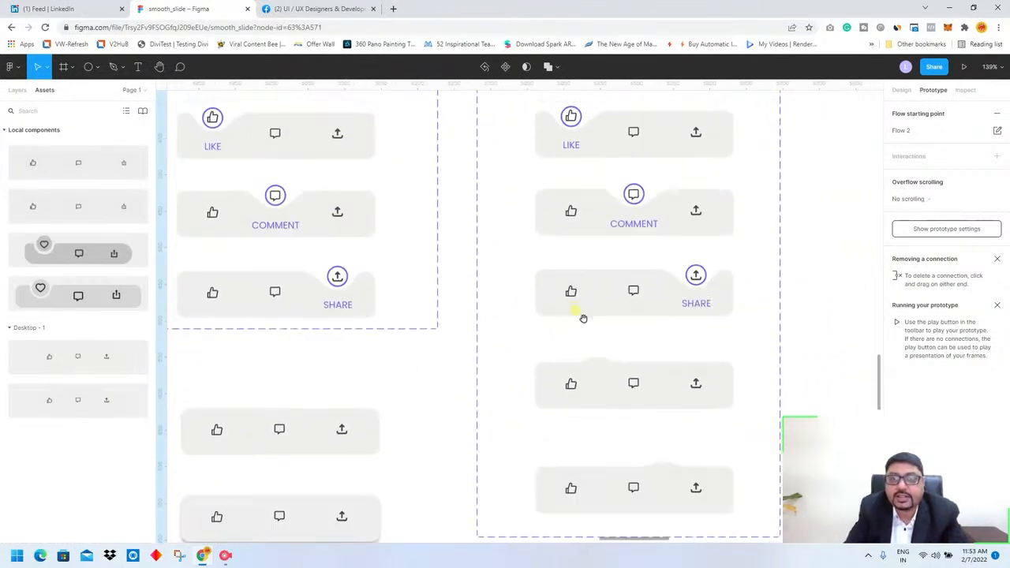
{"action": "left_click", "coordinate": [600, 382]}
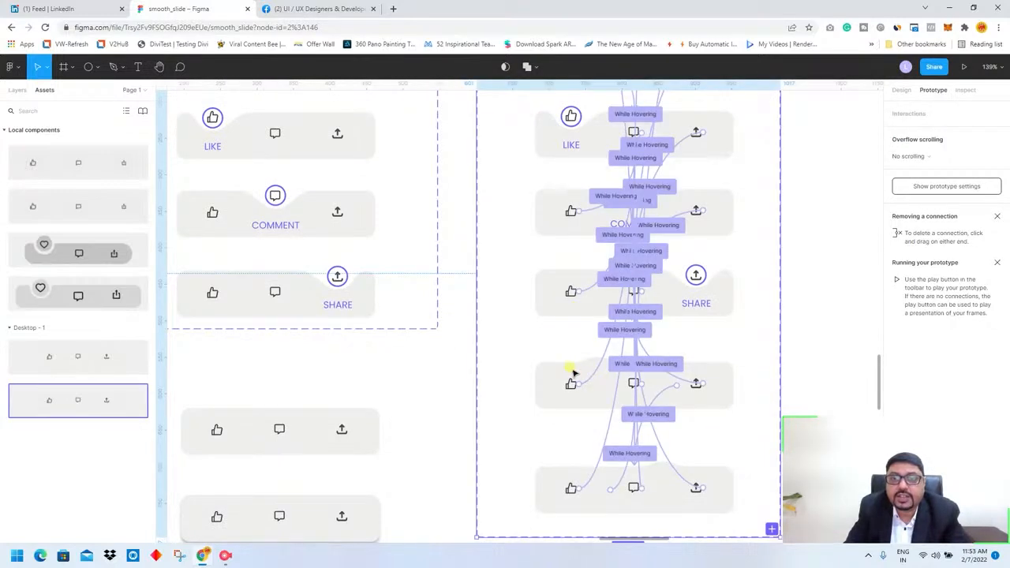
{"action": "left_click", "coordinate": [902, 90]}
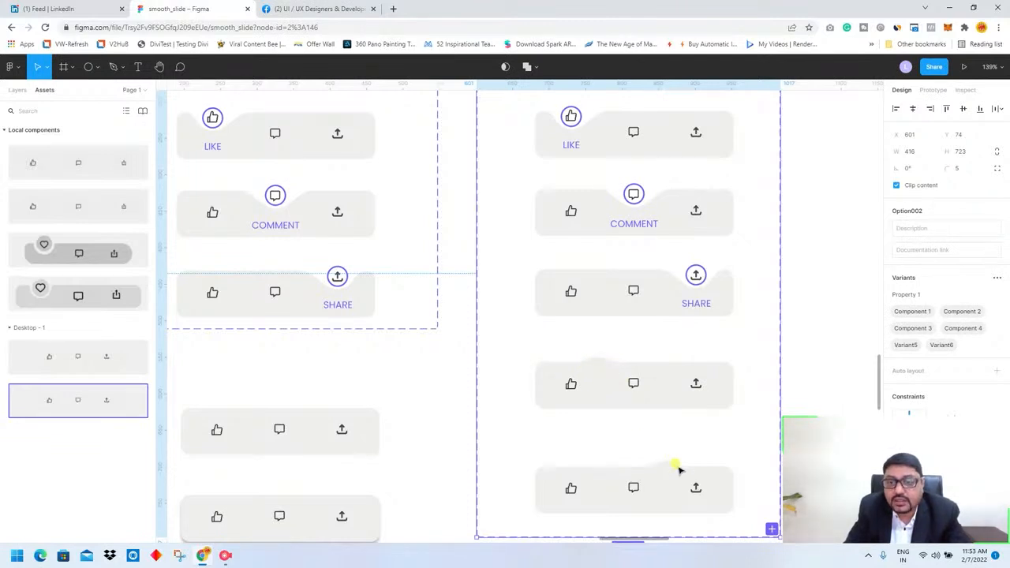
Inspect the narrow rectangles hidden between the icons of Option002's Variant5, and look at the variant below it.
{"action": "double_click", "coordinate": [598, 377]}
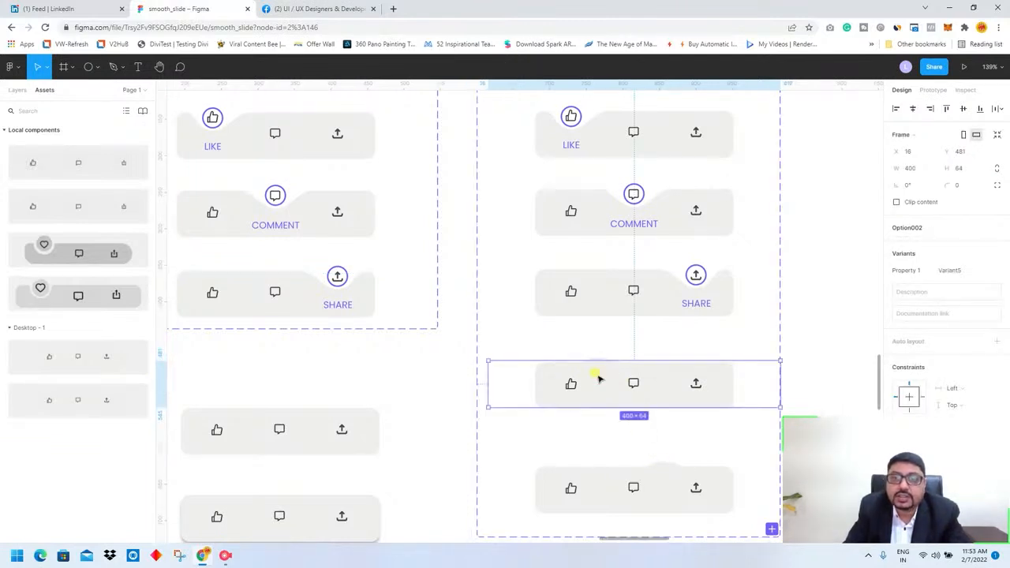
{"action": "left_click", "coordinate": [597, 377]}
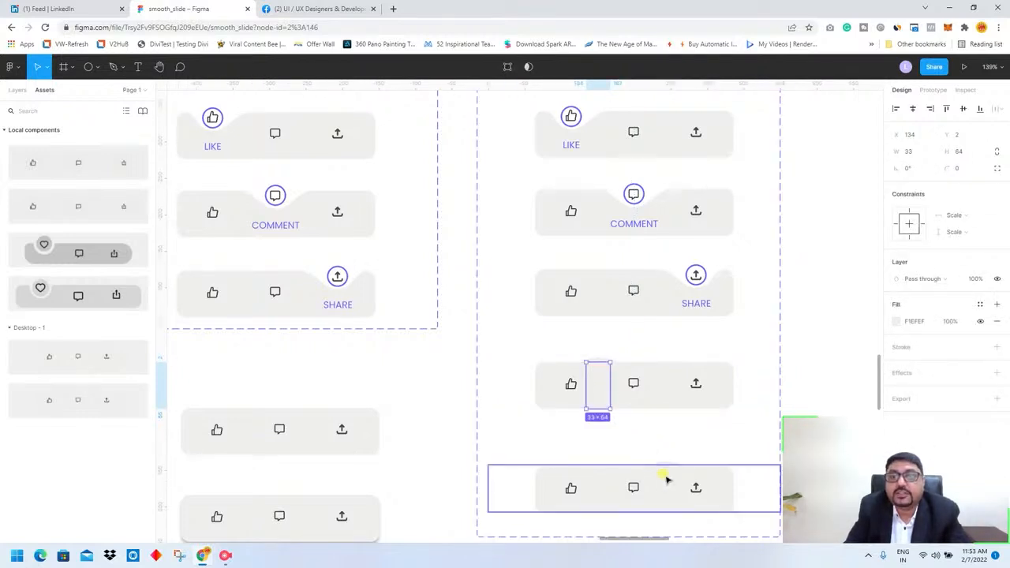
{"action": "left_click", "coordinate": [665, 480]}
{"action": "left_click", "coordinate": [601, 386]}
{"action": "left_click", "coordinate": [603, 389]}
{"action": "left_click", "coordinate": [668, 386]}
{"action": "left_click", "coordinate": [598, 383]}
{"action": "left_click", "coordinate": [661, 385]}
Inspect the two narrow rectangles hidden between the icons of Option002's first variant.
{"action": "scroll", "coordinate": [676, 327], "scroll_direction": "up", "scroll_amount": 5}
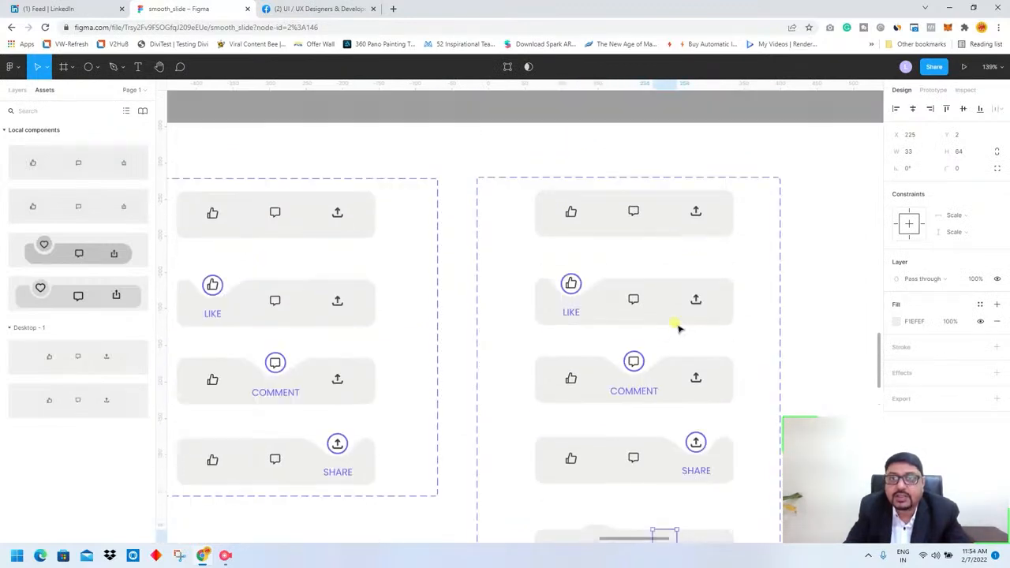
{"action": "left_click", "coordinate": [598, 226]}
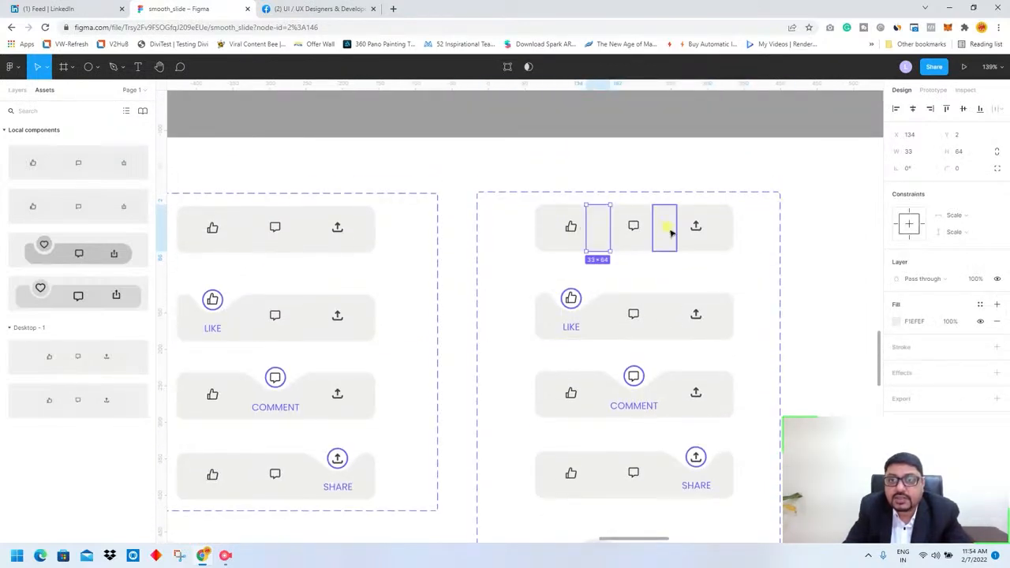
{"action": "left_click", "coordinate": [667, 229]}
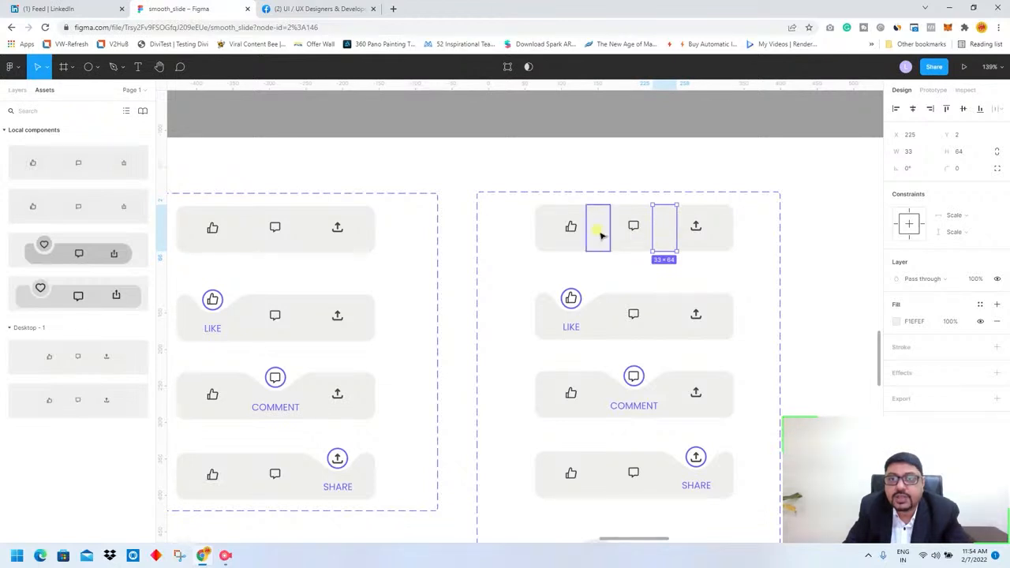
{"action": "scroll", "coordinate": [642, 402], "scroll_direction": "down", "scroll_amount": 4}
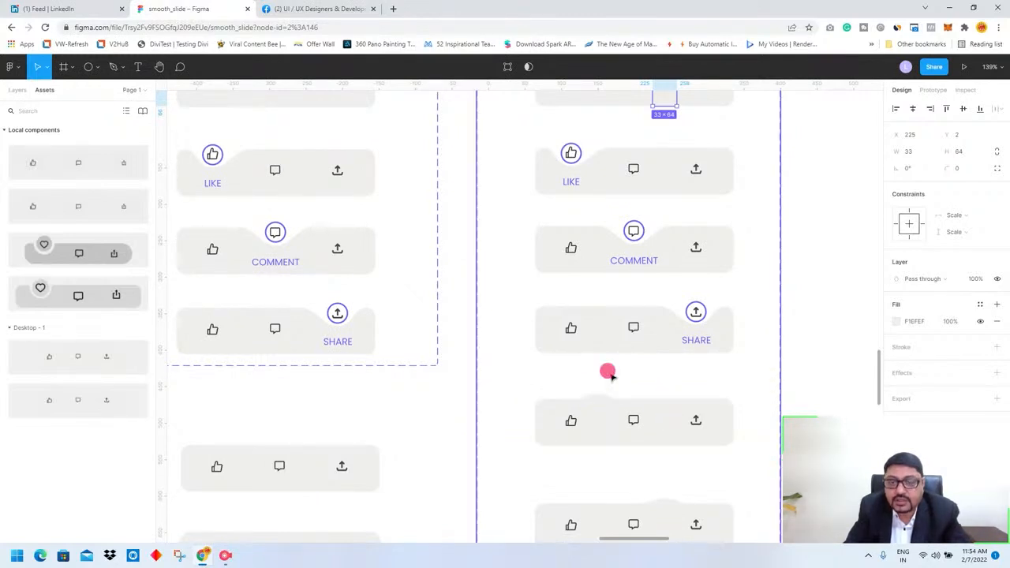
Look over the last two variants of Option002 and the two tab bar instances beside the component set.
{"action": "key", "text": "Escape"}
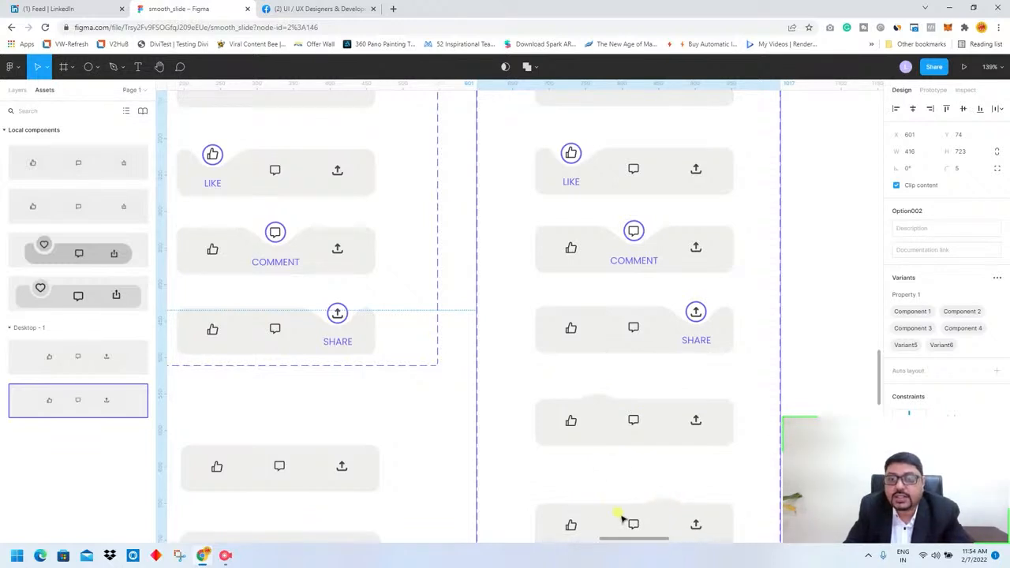
{"action": "scroll", "coordinate": [623, 519], "scroll_direction": "down", "scroll_amount": 4}
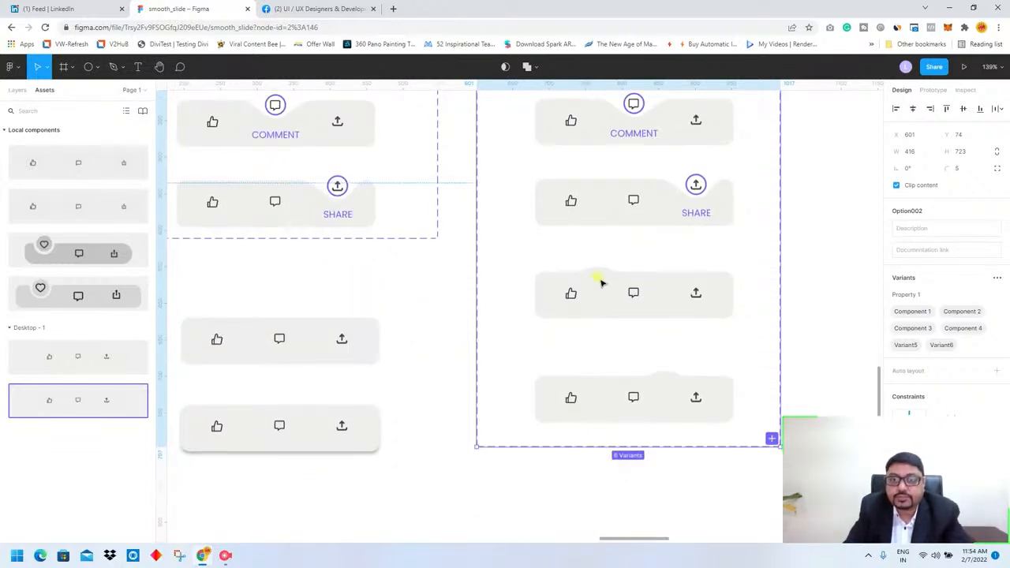
{"action": "scroll", "coordinate": [435, 332], "scroll_direction": "down", "scroll_amount": 5, "text": "ctrl"}
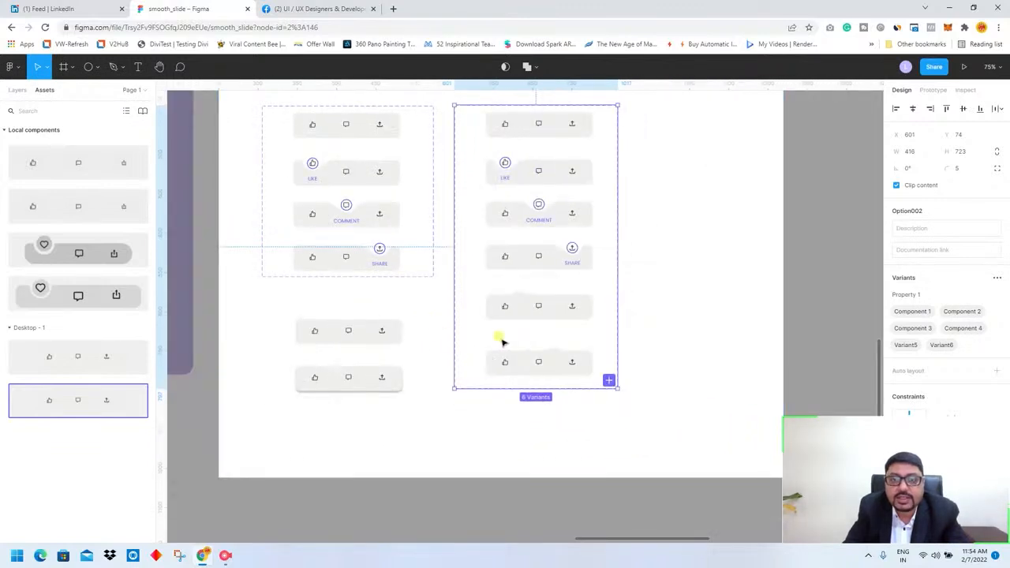
{"action": "left_click_drag", "start_coordinate": [360, 374], "coordinate": [519, 357]}
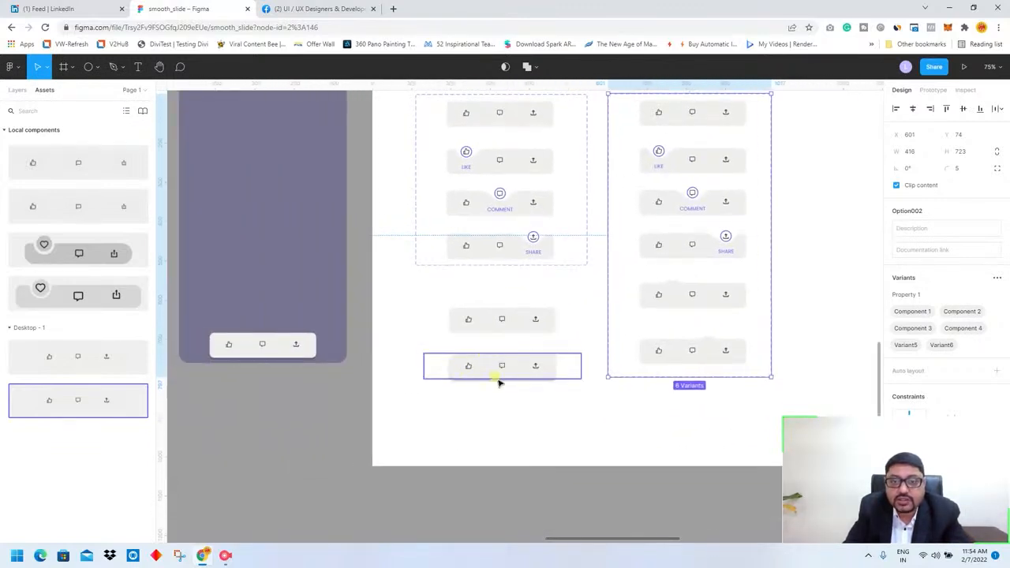
{"action": "scroll", "coordinate": [529, 378], "scroll_direction": "up", "scroll_amount": 3, "text": "ctrl"}
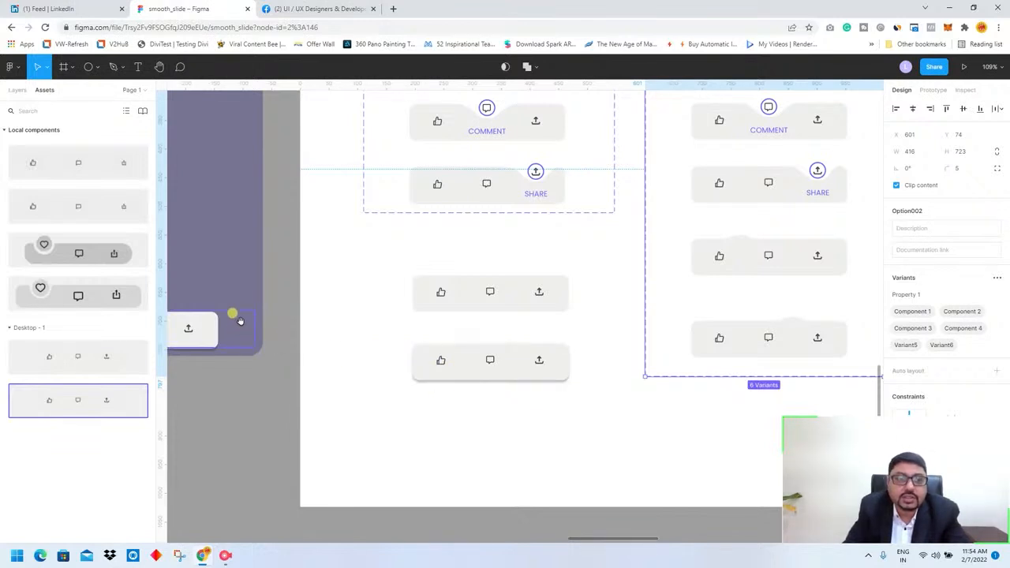
Select the purple phone frame, show its flow starting point, and preview its Flow 3 prototype.
{"action": "scroll", "coordinate": [248, 289], "scroll_direction": "left", "scroll_amount": 3}
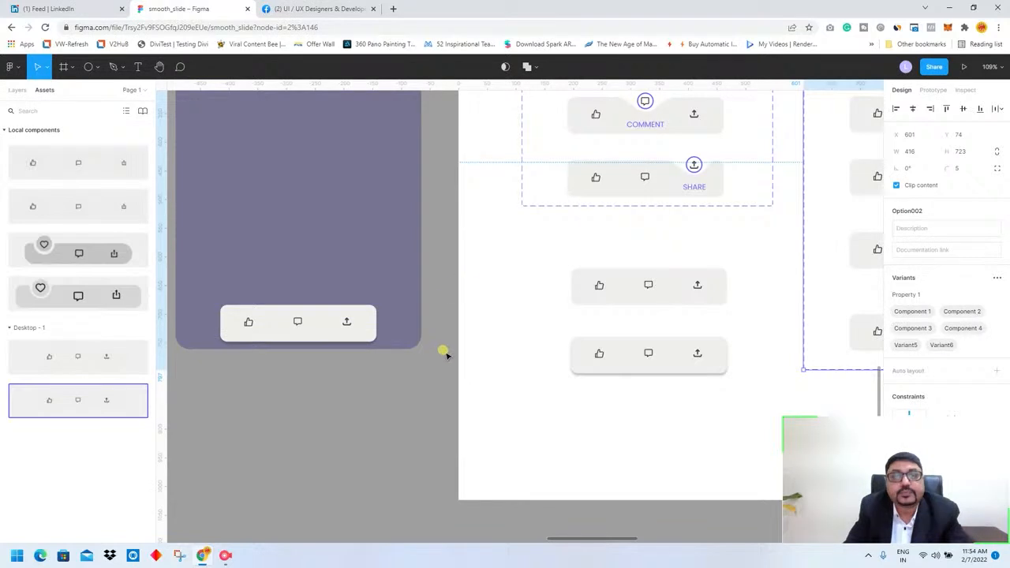
{"action": "left_click_drag", "start_coordinate": [387, 212], "coordinate": [499, 370]}
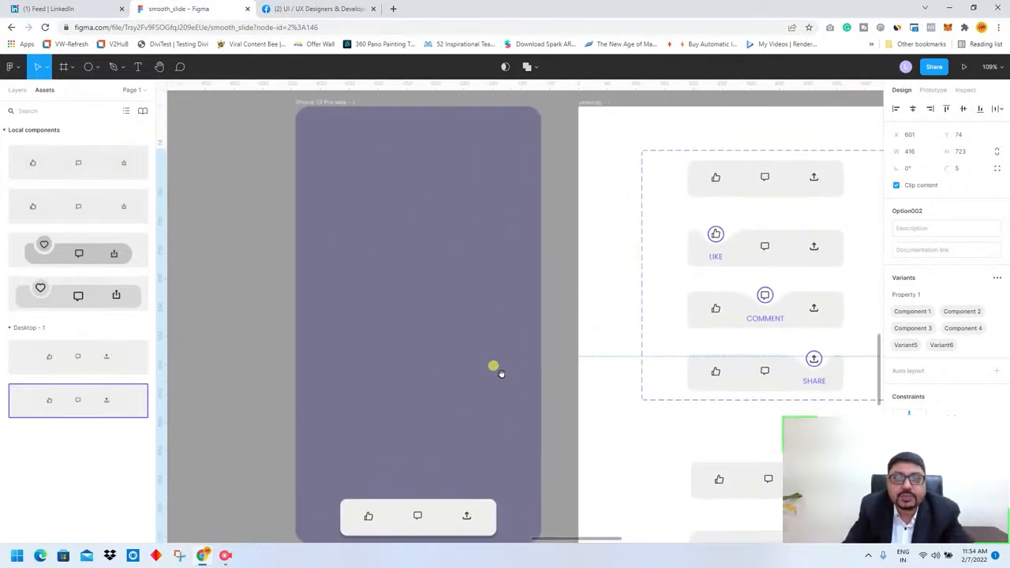
{"action": "left_click", "coordinate": [314, 99]}
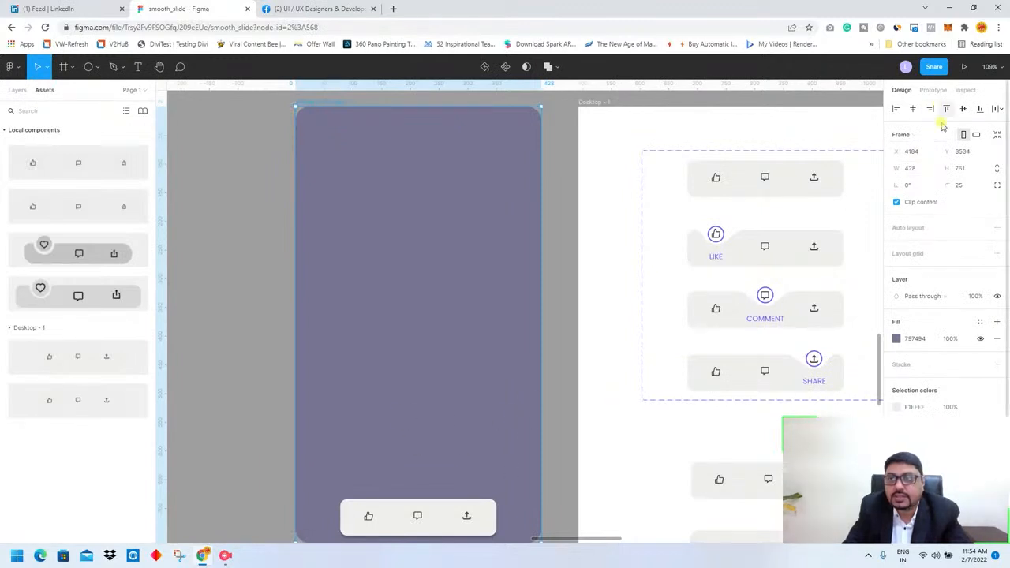
{"action": "left_click", "coordinate": [934, 90]}
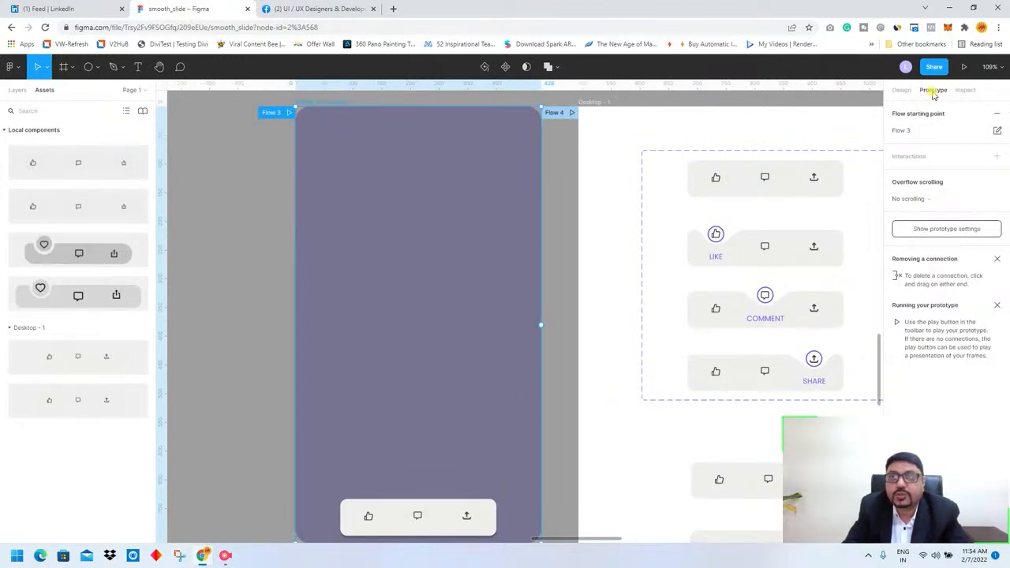
{"action": "left_click", "coordinate": [963, 66]}
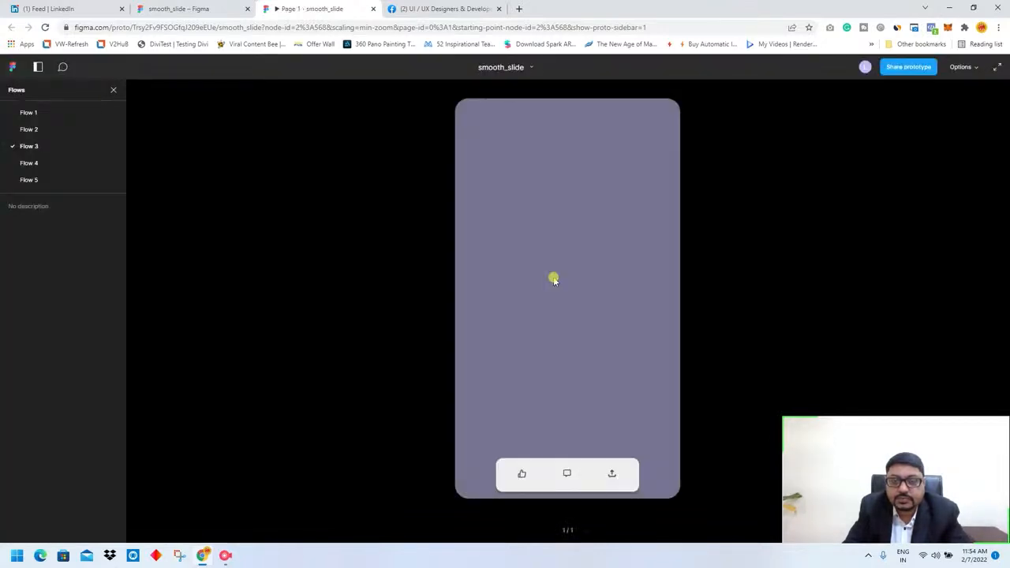
Try out the like and comment icons and the gaps between the icons in the Flow 3 prototype, and close the preview.
{"action": "left_click", "coordinate": [519, 471]}
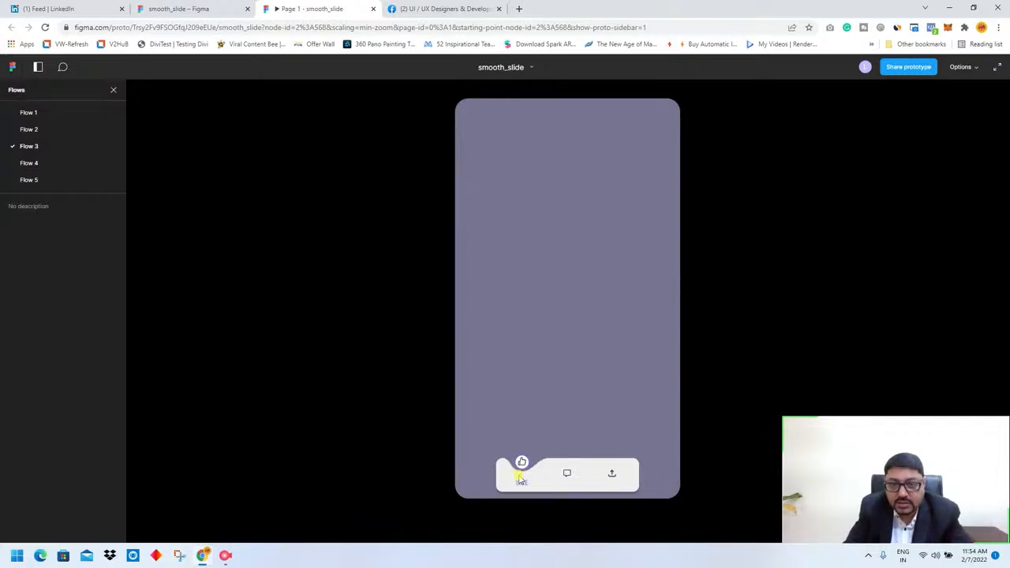
{"action": "left_click", "coordinate": [536, 478]}
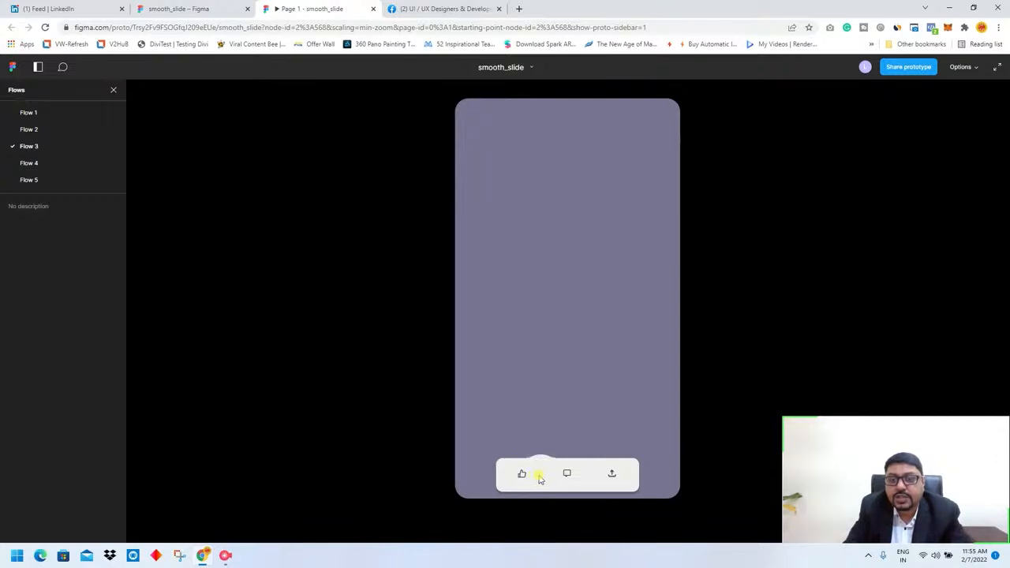
{"action": "left_click", "coordinate": [566, 475]}
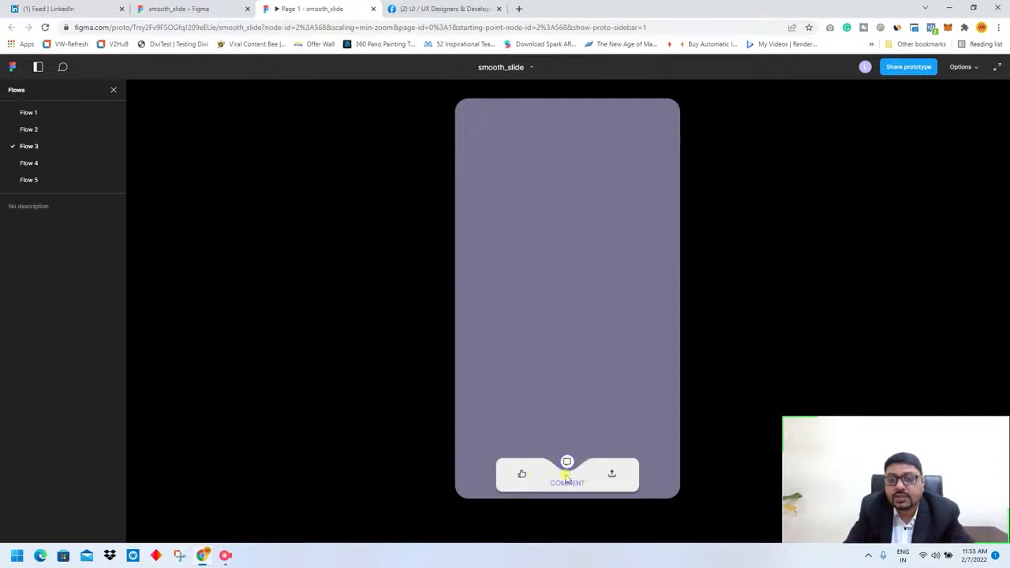
{"action": "left_click", "coordinate": [582, 478]}
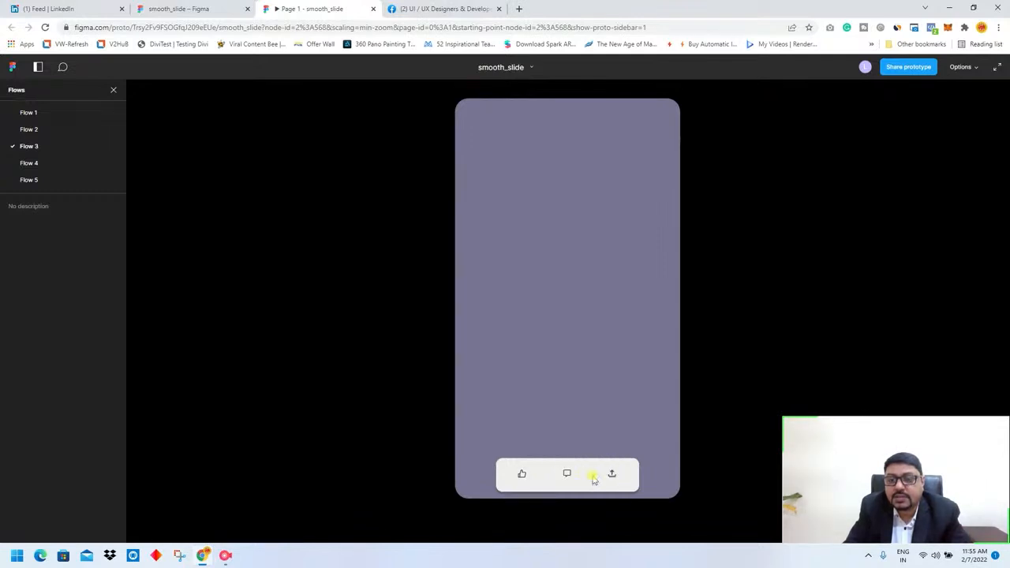
{"action": "left_click", "coordinate": [521, 476]}
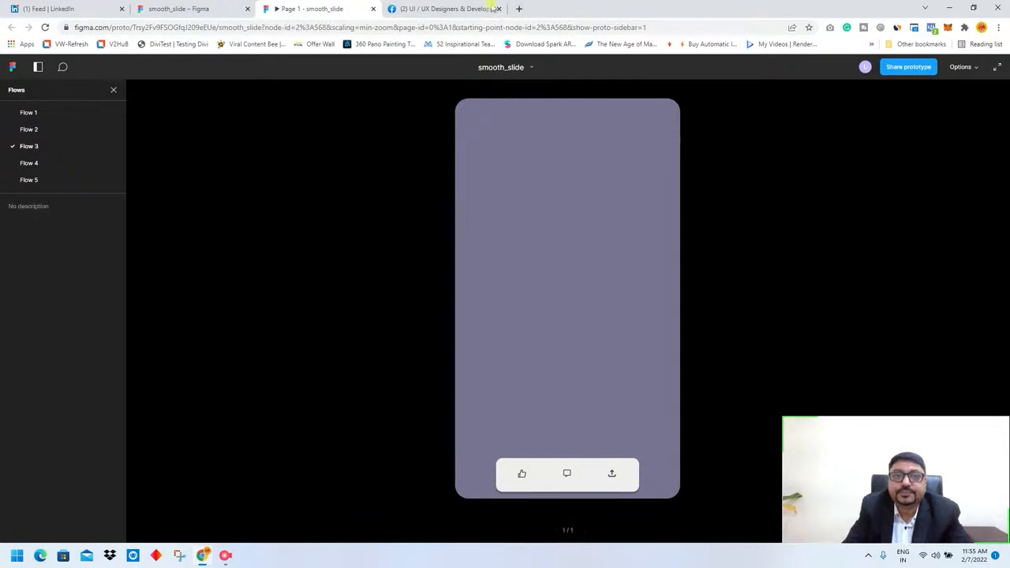
{"action": "left_click", "coordinate": [373, 8]}
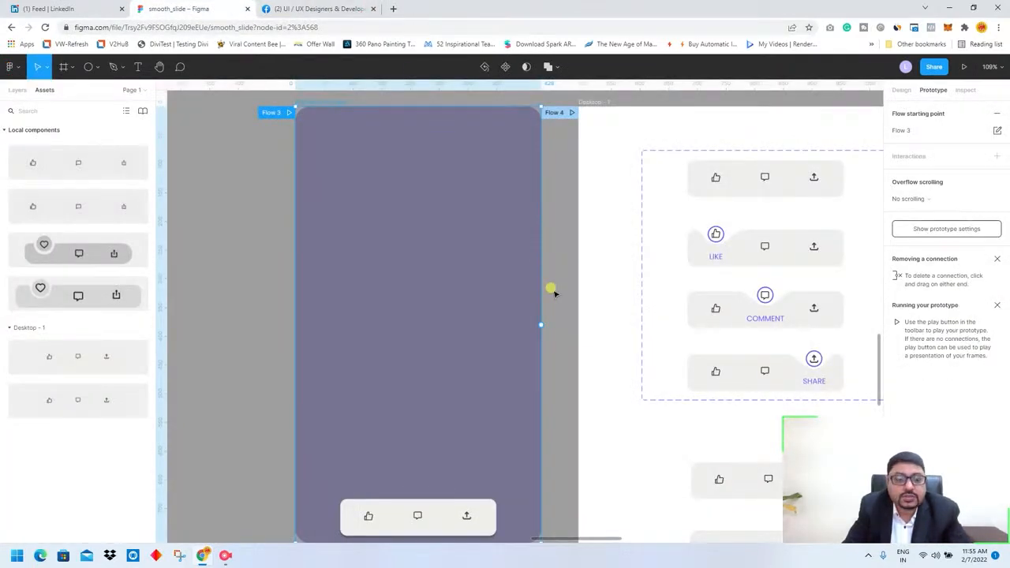
Look over the whole page, comparing the frames and component sets of Flows 1 to 5.
{"action": "scroll", "coordinate": [550, 292], "scroll_direction": "down", "scroll_amount": 5}
{"action": "left_click_drag", "start_coordinate": [704, 167], "coordinate": [454, 138]}
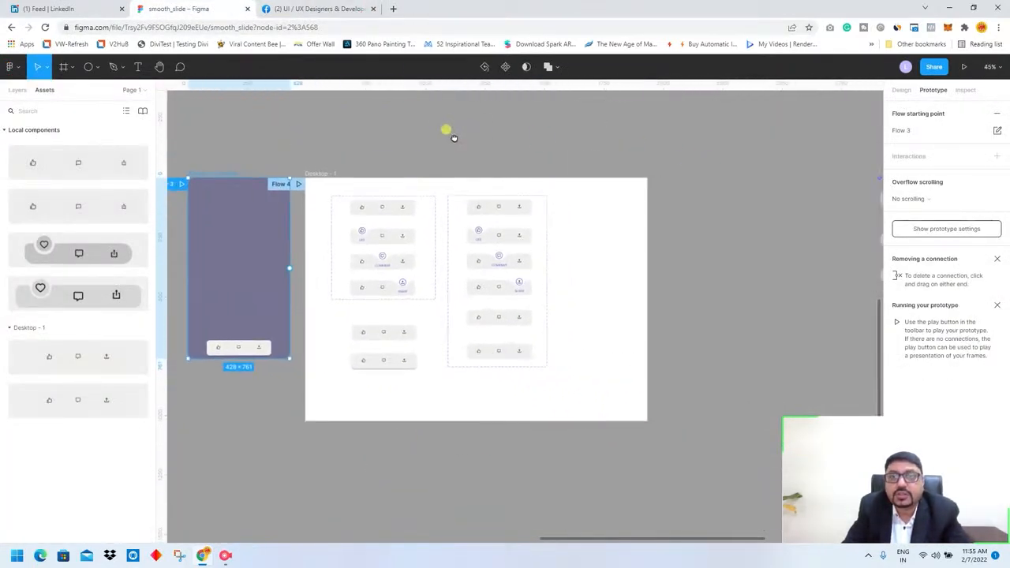
{"action": "scroll", "coordinate": [580, 303], "scroll_direction": "down", "scroll_amount": 2}
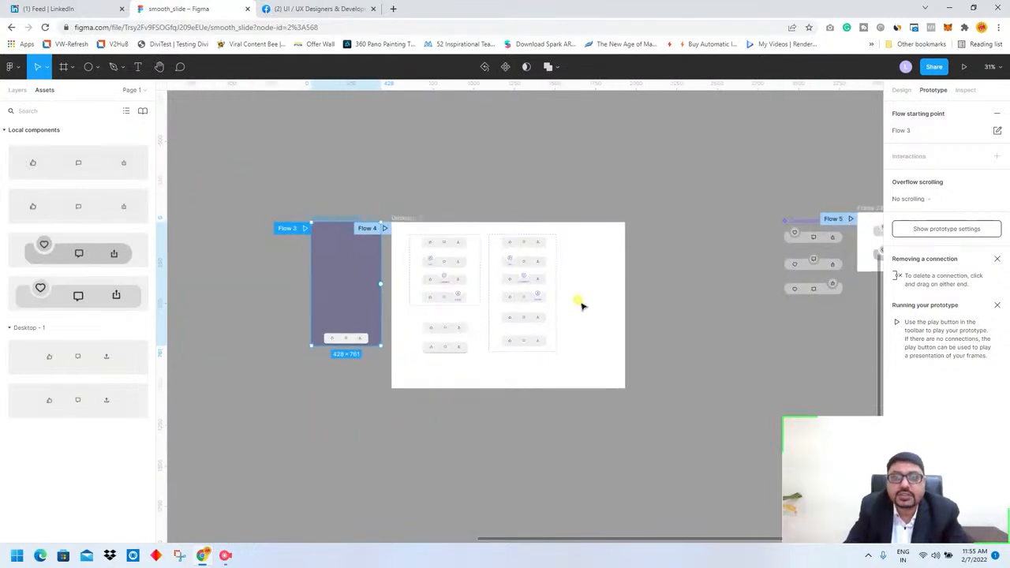
{"action": "scroll", "coordinate": [580, 304], "scroll_direction": "down", "scroll_amount": 3}
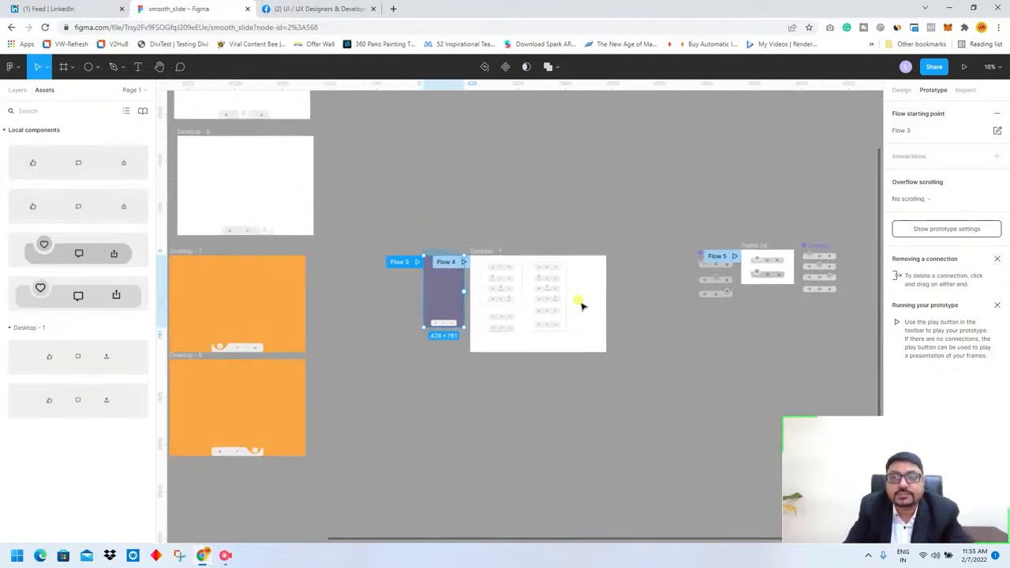
{"action": "scroll", "coordinate": [581, 305], "scroll_direction": "up", "scroll_amount": 3}
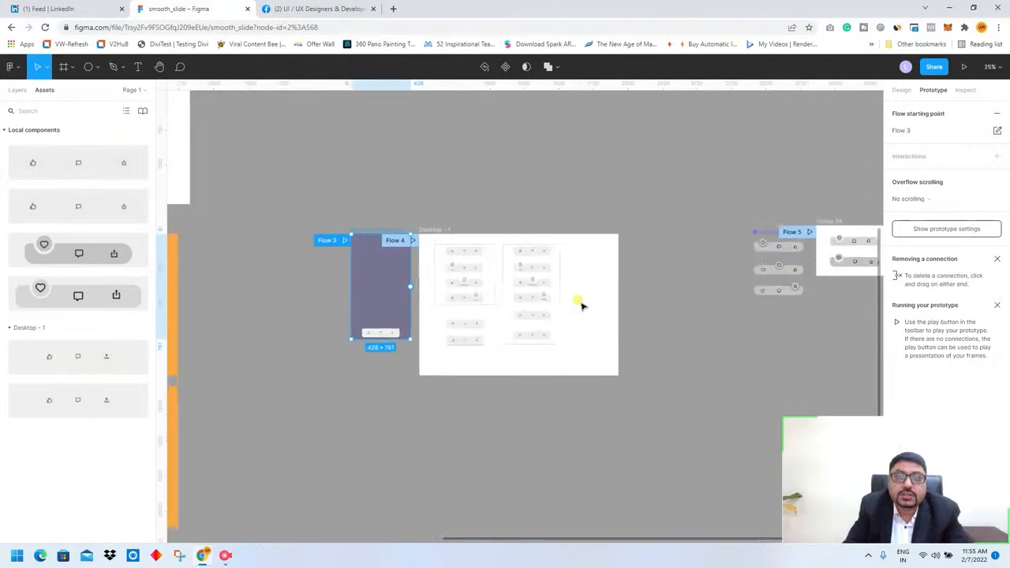
{"action": "scroll", "coordinate": [581, 305], "scroll_direction": "up", "scroll_amount": 2}
{"action": "scroll", "coordinate": [581, 305], "scroll_direction": "down", "scroll_amount": 4}
{"action": "scroll", "coordinate": [581, 306], "scroll_direction": "down", "scroll_amount": 2}
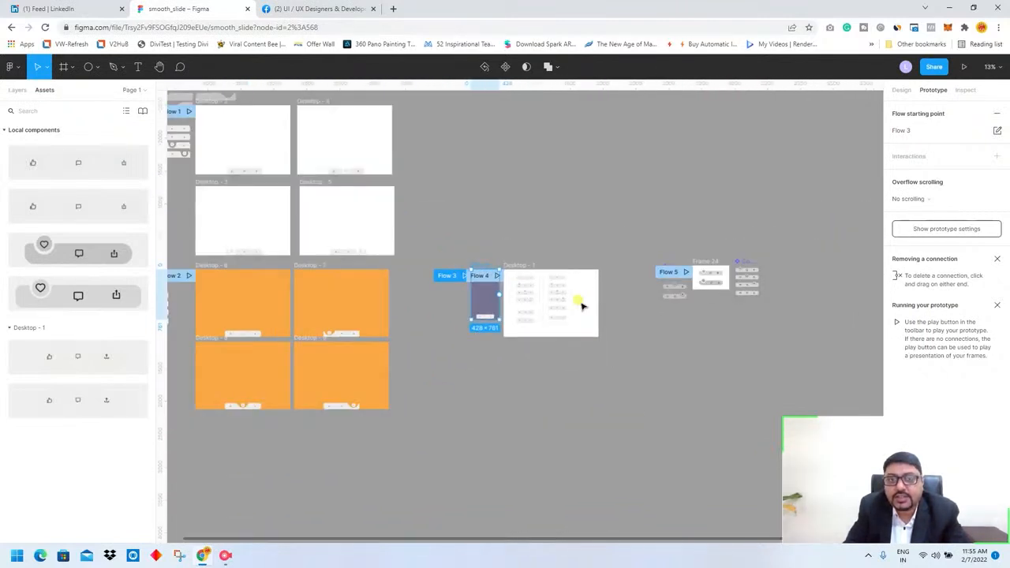
{"action": "scroll", "coordinate": [581, 305], "scroll_direction": "up", "scroll_amount": 3}
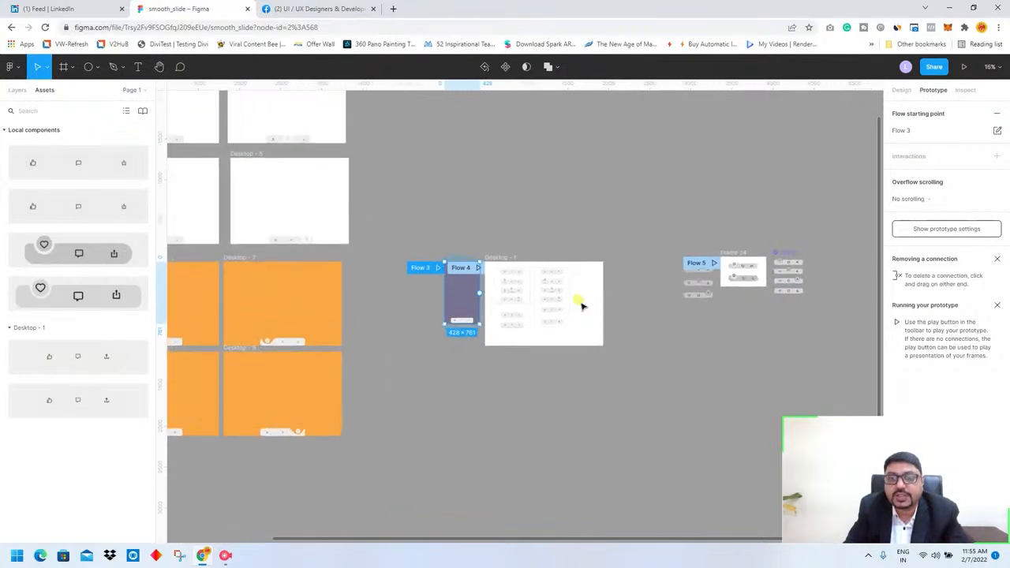
{"action": "scroll", "coordinate": [581, 305], "scroll_direction": "down", "scroll_amount": 1}
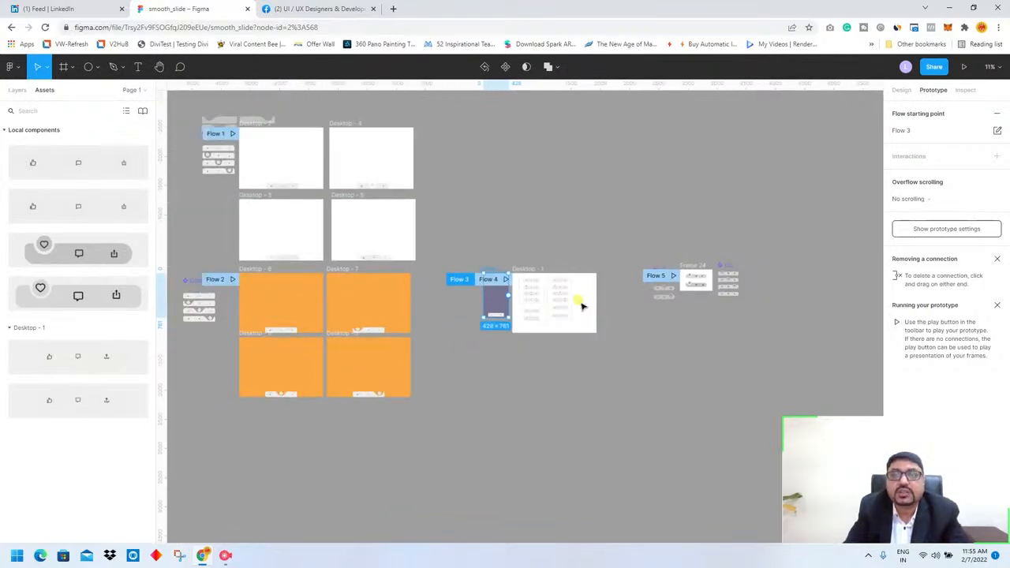
{"action": "scroll", "coordinate": [581, 306], "scroll_direction": "up", "scroll_amount": 1}
{"action": "scroll", "coordinate": [581, 305], "scroll_direction": "down", "scroll_amount": 2}
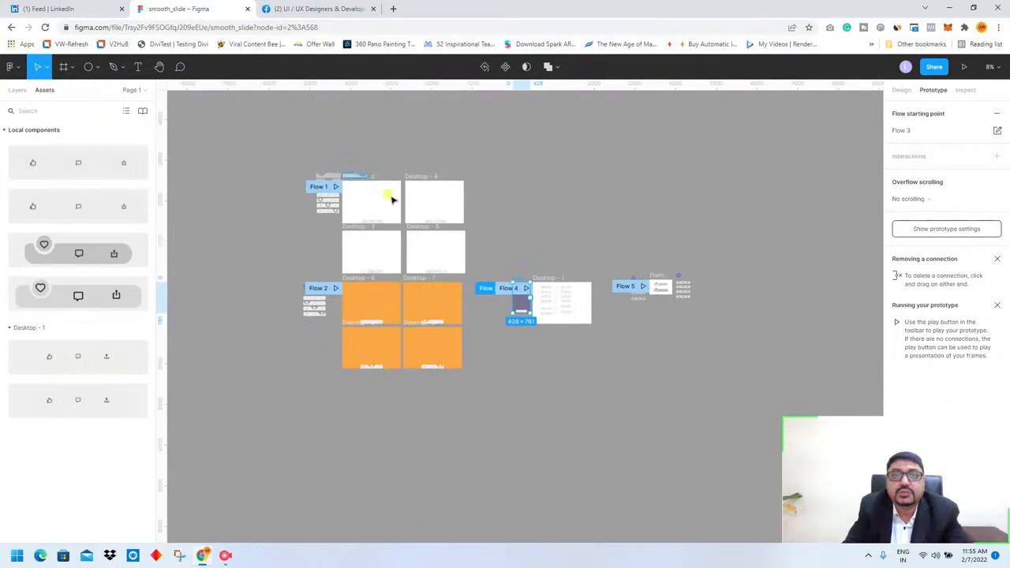
Move the three notched bar shapes above the Flow 1 component set to the empty canvas area to the right of Desktop - 4.
{"action": "scroll", "coordinate": [447, 234], "scroll_direction": "up", "scroll_amount": 5}
{"action": "mouse_move", "coordinate": [473, 242]}
{"action": "left_mouse_down"}
{"action": "mouse_move", "coordinate": [692, 465]}
{"action": "mouse_move", "coordinate": [738, 481]}
{"action": "left_mouse_up"}
{"action": "left_click", "coordinate": [284, 264]}
{"action": "left_click", "coordinate": [229, 286], "text": "shift"}
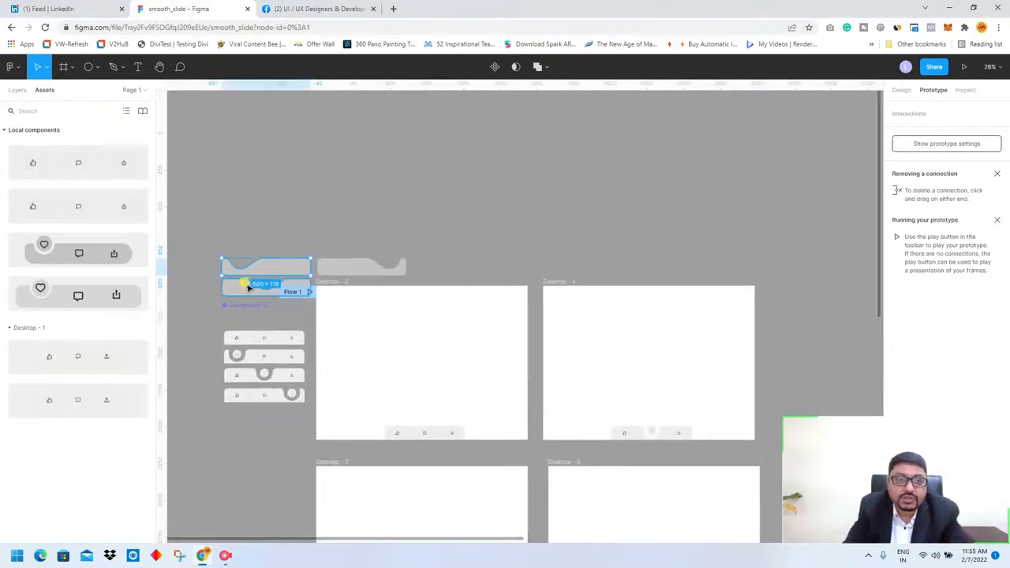
{"action": "left_click", "coordinate": [355, 267], "text": "shift"}
{"action": "mouse_move", "coordinate": [357, 270]}
{"action": "left_mouse_down"}
{"action": "mouse_move", "coordinate": [363, 176]}
{"action": "mouse_move", "coordinate": [637, 153]}
{"action": "mouse_move", "coordinate": [799, 203]}
{"action": "left_mouse_up"}
{"action": "left_click_drag", "start_coordinate": [781, 267], "coordinate": [404, 226]}
{"action": "mouse_move", "coordinate": [430, 175]}
{"action": "left_mouse_down"}
{"action": "mouse_move", "coordinate": [672, 215]}
{"action": "mouse_move", "coordinate": [663, 260]}
{"action": "left_mouse_up"}
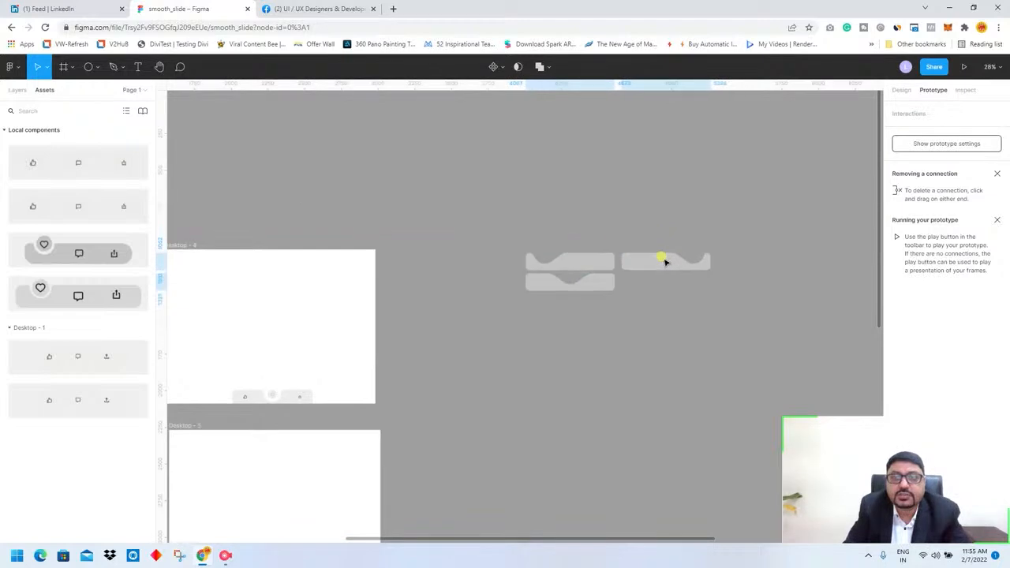
Arrange the three notched bars in one evenly spaced vertical column, ordered with the notch on the left, in the centre and on the right.
{"action": "left_click", "coordinate": [623, 307]}
{"action": "scroll", "coordinate": [616, 301], "scroll_direction": "up", "scroll_amount": 3}
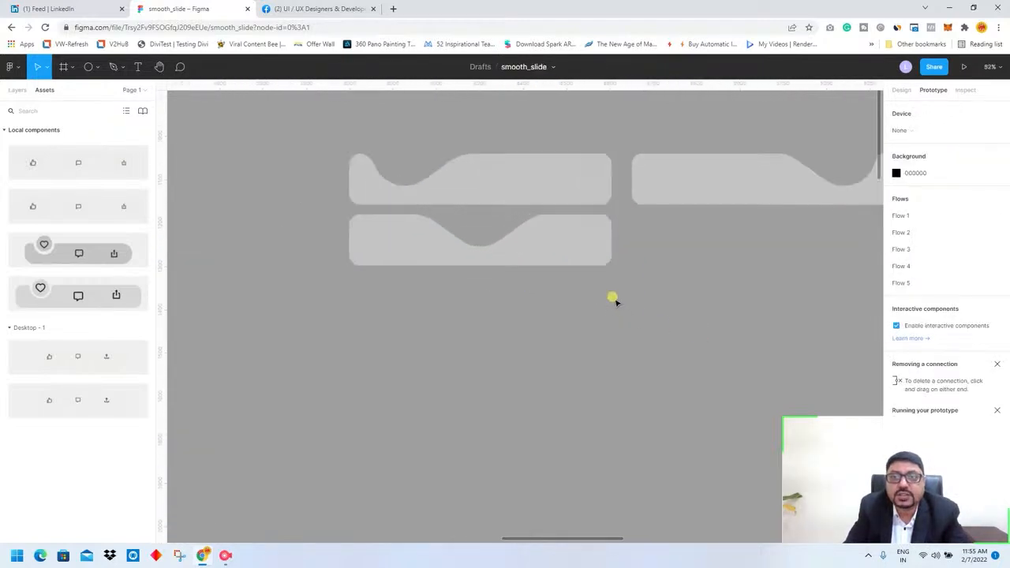
{"action": "mouse_move", "coordinate": [548, 248]}
{"action": "left_mouse_down"}
{"action": "mouse_move", "coordinate": [551, 391]}
{"action": "mouse_move", "coordinate": [566, 381]}
{"action": "mouse_move", "coordinate": [575, 304]}
{"action": "left_mouse_up"}
{"action": "mouse_move", "coordinate": [704, 176]}
{"action": "left_mouse_down"}
{"action": "mouse_move", "coordinate": [713, 255]}
{"action": "mouse_move", "coordinate": [460, 403]}
{"action": "mouse_move", "coordinate": [423, 408]}
{"action": "mouse_move", "coordinate": [452, 407]}
{"action": "left_mouse_up"}
{"action": "left_click", "coordinate": [677, 251]}
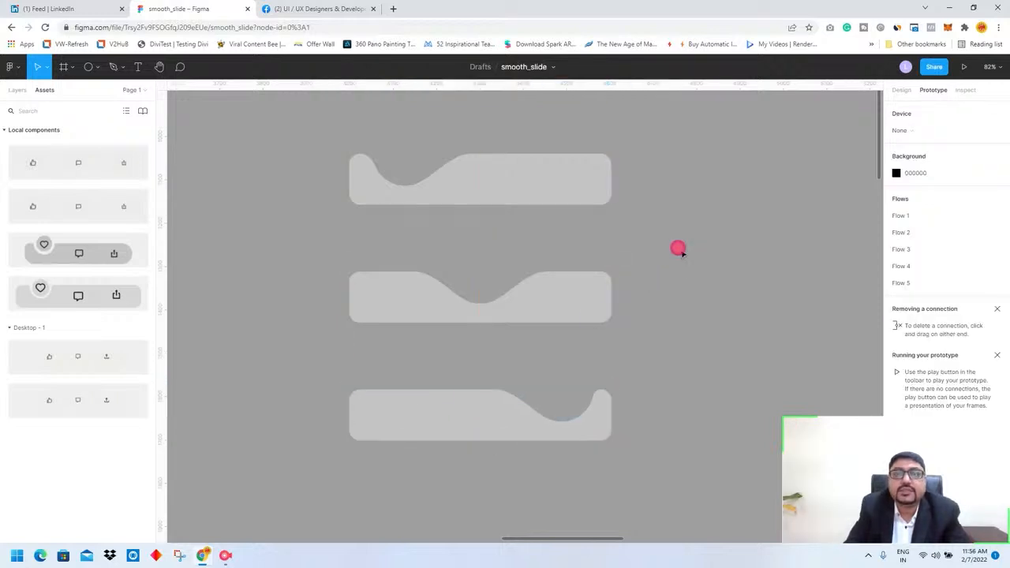
Show the layer list and draw a circle about 91 × 91 inside the notch of the top bar.
{"action": "left_click", "coordinate": [20, 88]}
{"action": "left_click", "coordinate": [88, 67]}
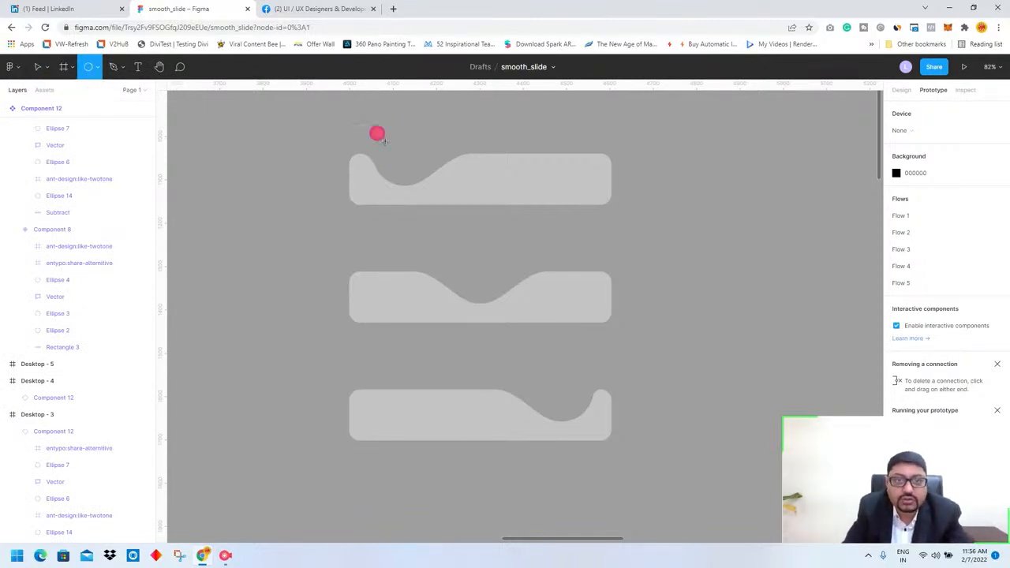
{"action": "left_click_drag", "start_coordinate": [385, 141], "coordinate": [425, 170]}
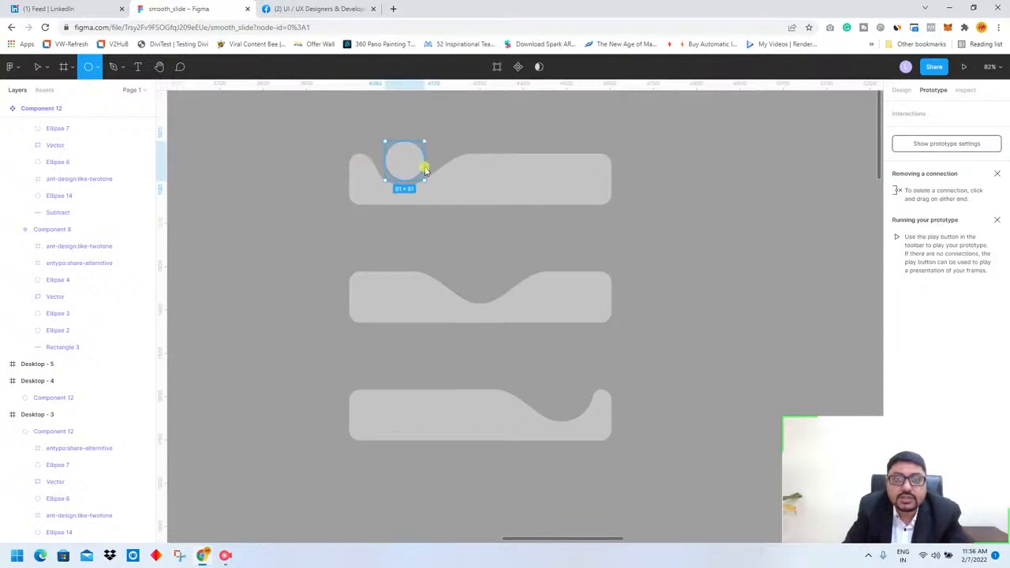
{"action": "left_click", "coordinate": [499, 142]}
{"action": "left_click", "coordinate": [404, 156]}
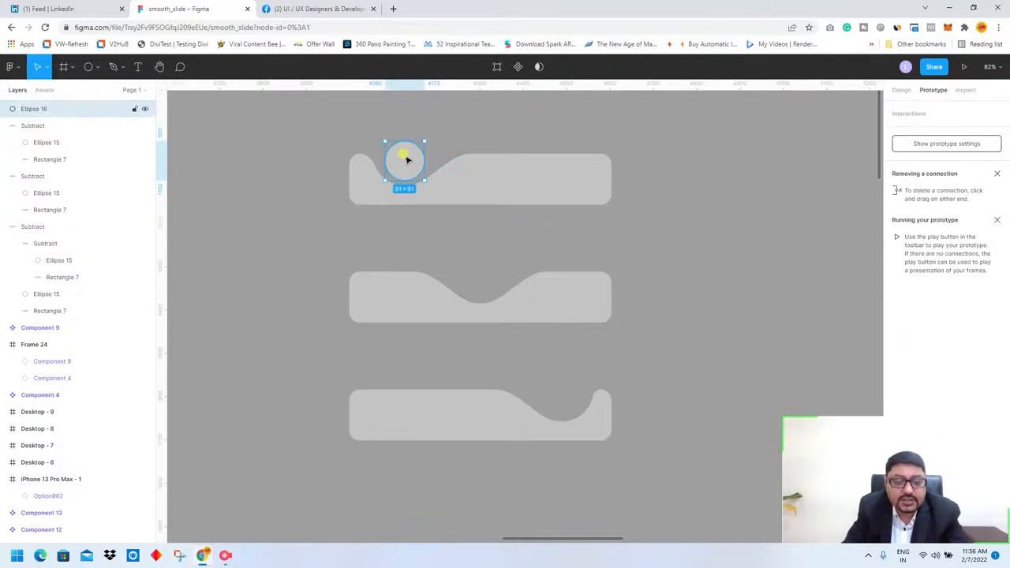
Duplicate the circle twice onto the top bar, one copy at its centre and one at the same height near its right end.
{"action": "left_click_drag", "start_coordinate": [408, 160], "coordinate": [485, 180]}
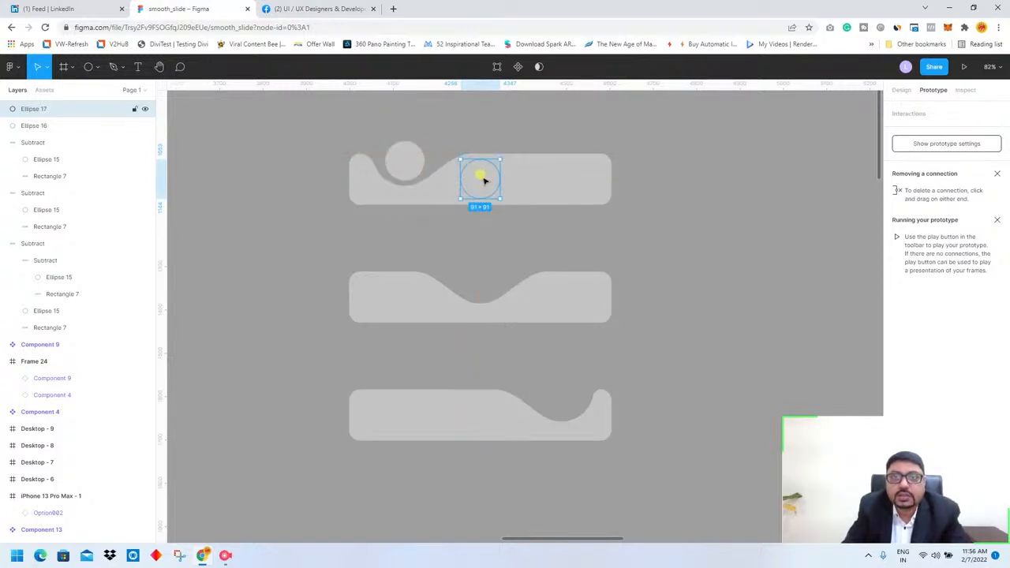
{"action": "key", "text": "Escape"}
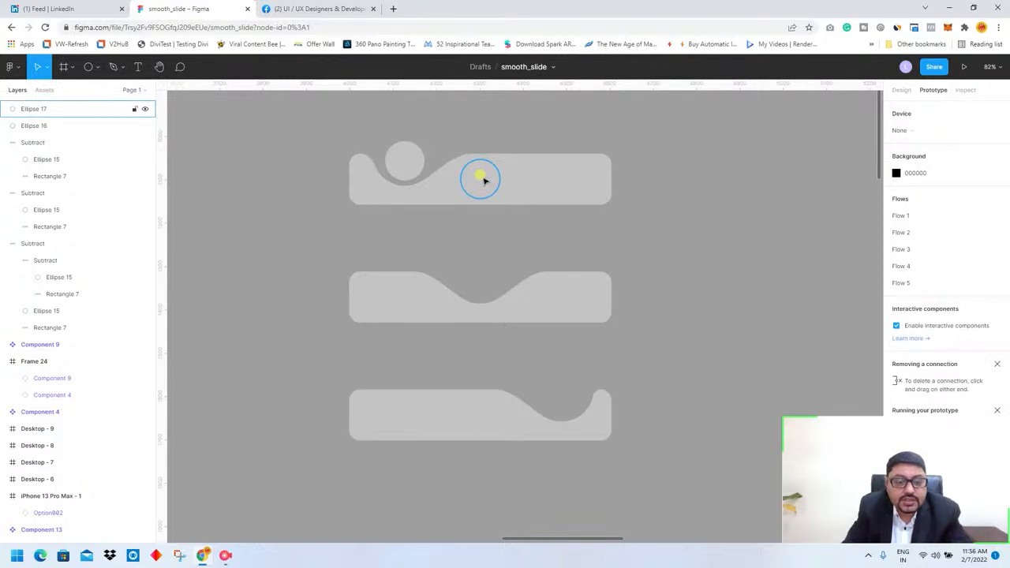
{"action": "left_click", "coordinate": [484, 181]}
{"action": "left_click_drag", "start_coordinate": [484, 180], "coordinate": [563, 184]}
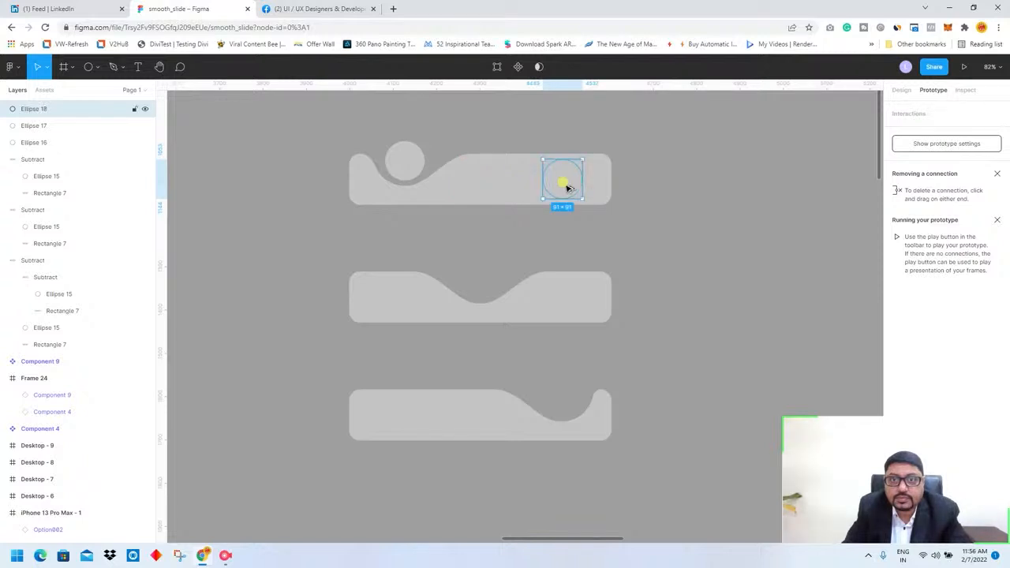
{"action": "left_click", "coordinate": [494, 182]}
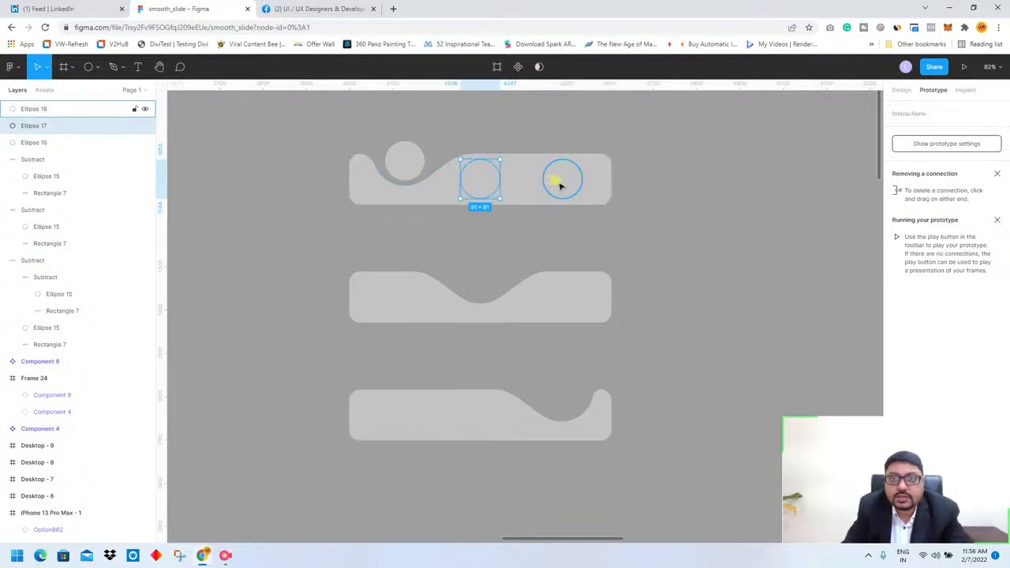
Duplicate the top bar's centre and right circles onto the middle bar, seating one in the notch and the other on the bar near its right end.
{"action": "left_click", "coordinate": [560, 183], "text": "shift"}
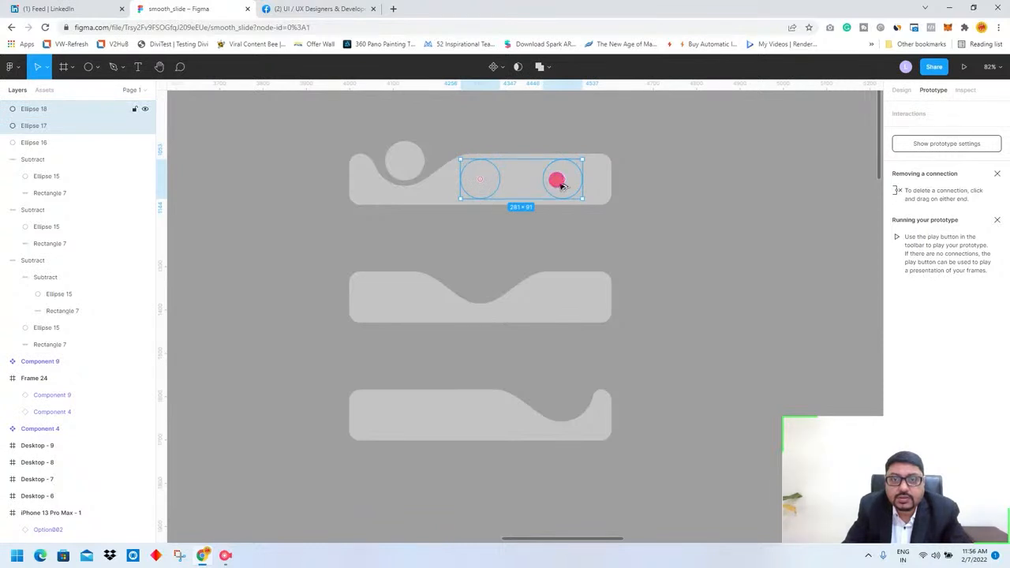
{"action": "left_click_drag", "start_coordinate": [561, 184], "coordinate": [568, 287]}
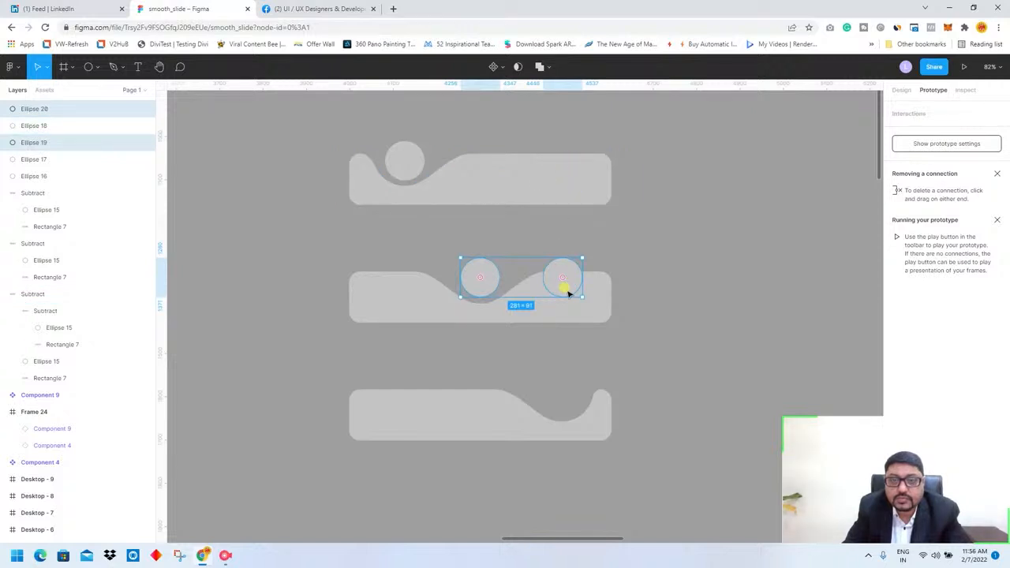
{"action": "left_click", "coordinate": [568, 289]}
{"action": "left_click_drag", "start_coordinate": [572, 281], "coordinate": [574, 300]}
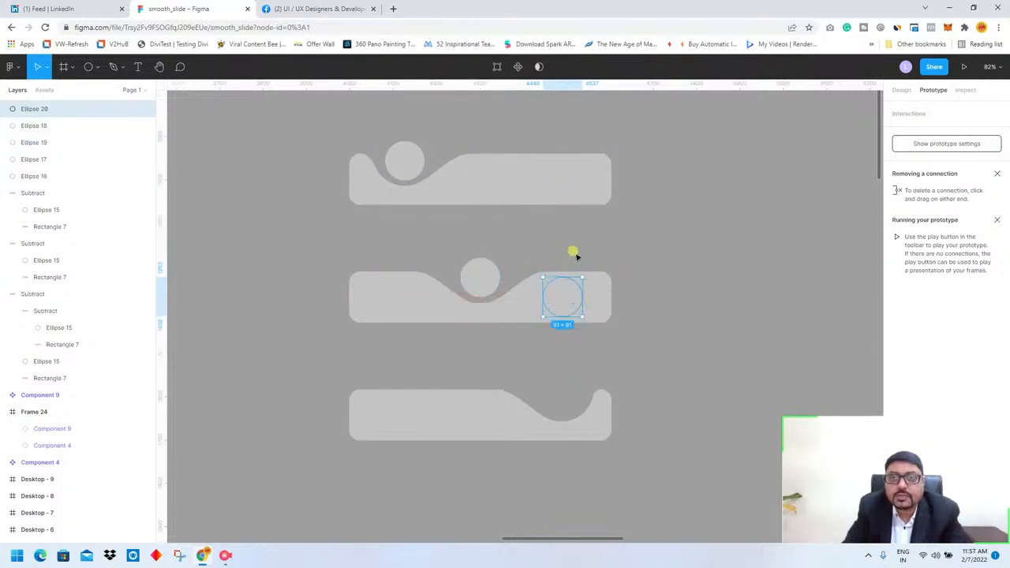
Duplicate the top bar's notch circle onto the left part of the middle bar, level with that bar's right circle.
{"action": "left_click", "coordinate": [572, 180]}
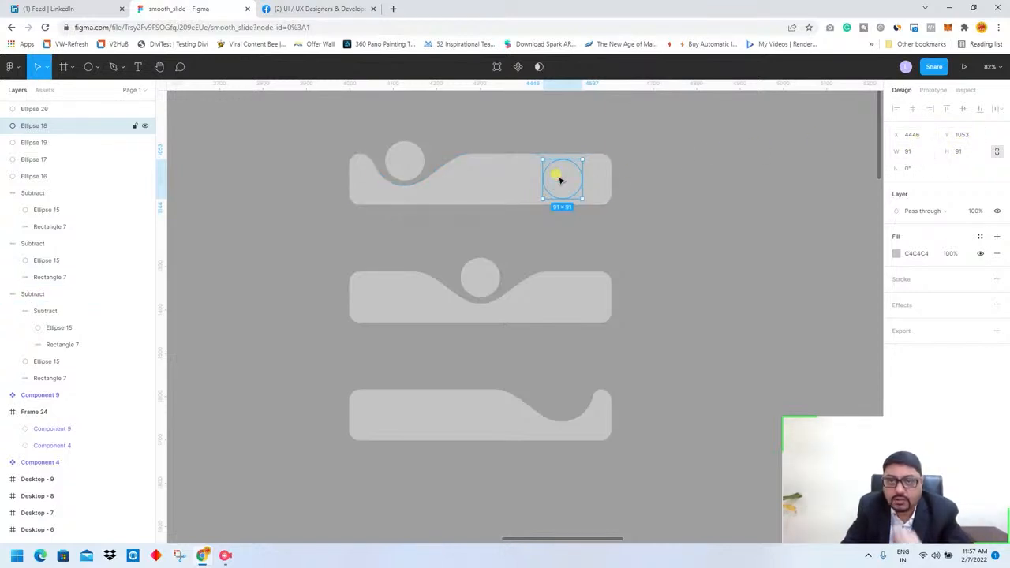
{"action": "left_click_drag", "start_coordinate": [561, 185], "coordinate": [566, 298]}
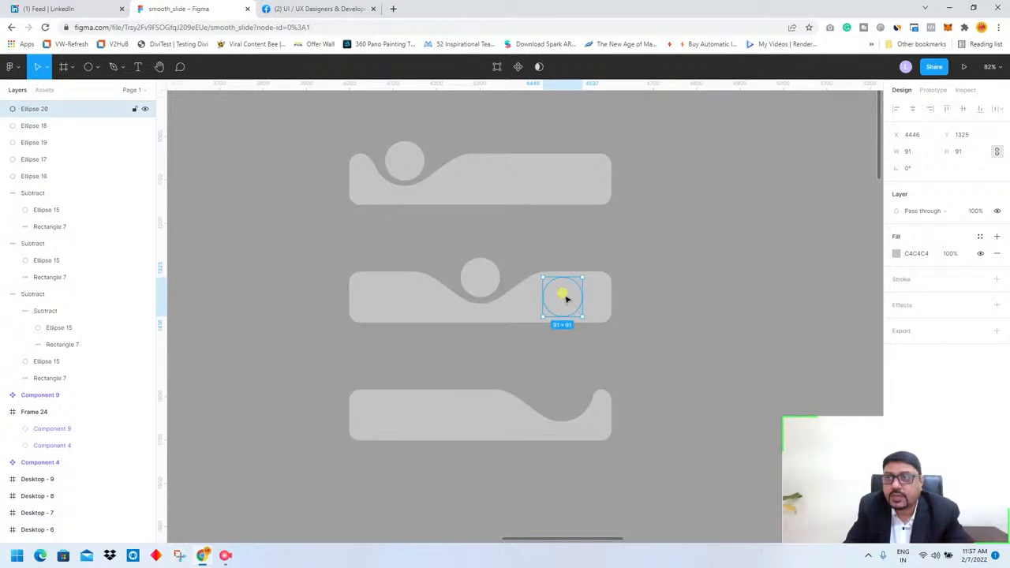
{"action": "left_click", "coordinate": [561, 290]}
{"action": "left_click", "coordinate": [559, 297]}
{"action": "left_click", "coordinate": [480, 280]}
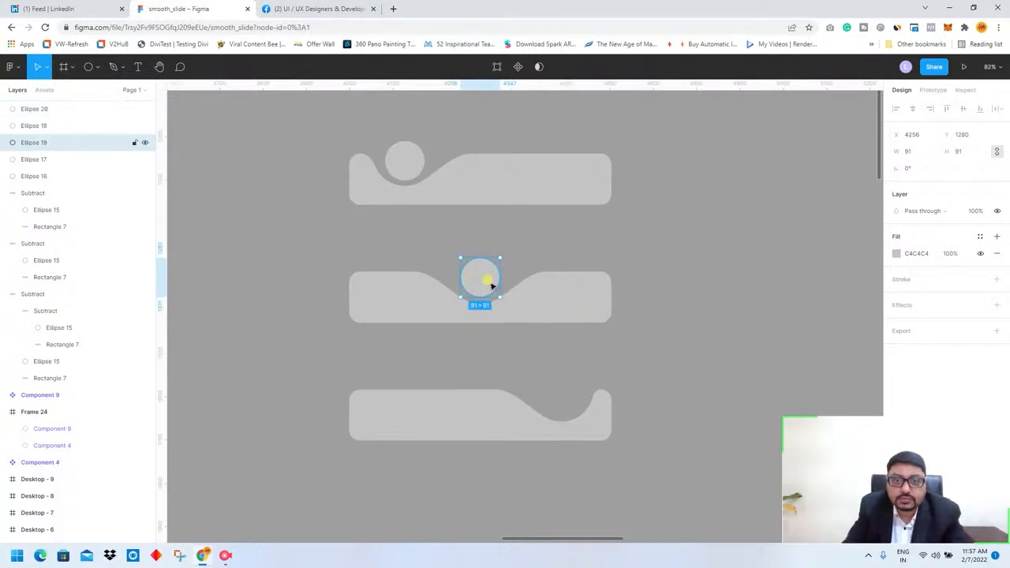
{"action": "left_click", "coordinate": [410, 167]}
{"action": "left_click", "coordinate": [480, 273]}
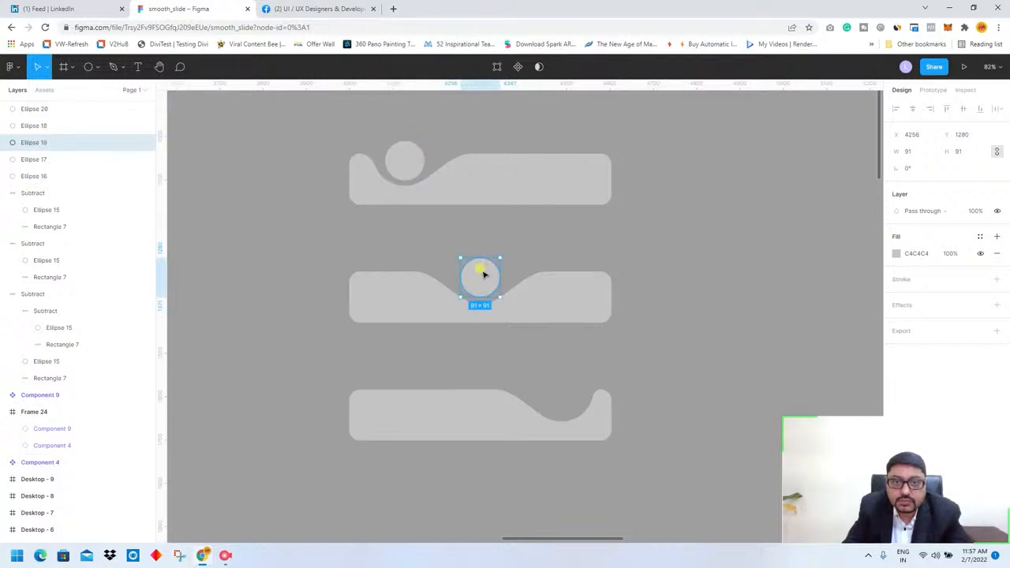
{"action": "left_click", "coordinate": [411, 169]}
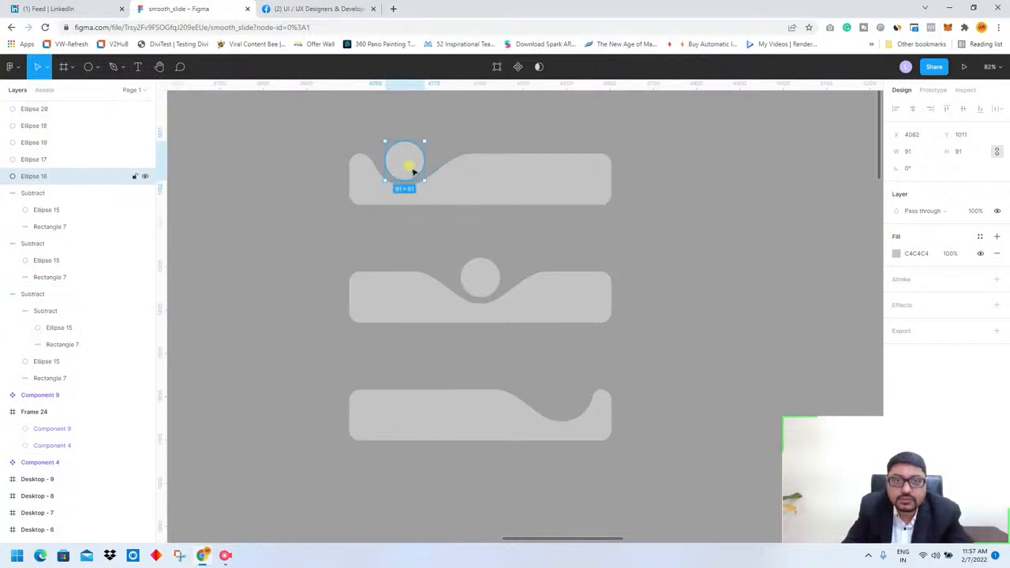
{"action": "left_click_drag", "start_coordinate": [412, 170], "coordinate": [411, 303]}
{"action": "left_click", "coordinate": [560, 297], "text": "shift"}
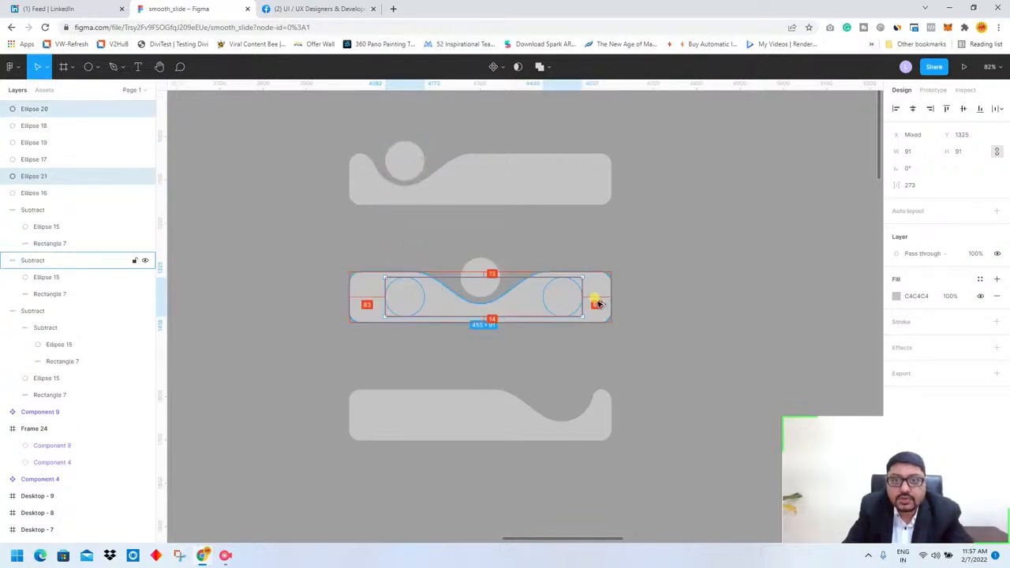
Duplicate three circles onto the bottom bar: one near its left end, one at its centre and one in its notch.
{"action": "left_click", "coordinate": [479, 185]}
{"action": "mouse_move", "coordinate": [404, 295]}
{"action": "left_mouse_down"}
{"action": "mouse_move", "coordinate": [394, 413]}
{"action": "mouse_move", "coordinate": [405, 297]}
{"action": "left_mouse_up"}
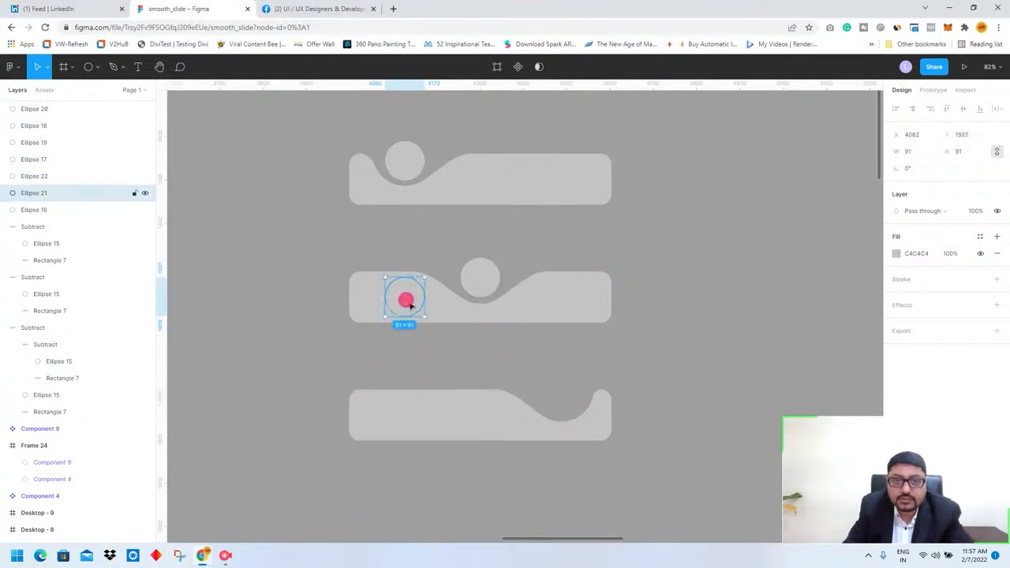
{"action": "left_click", "coordinate": [487, 174]}
{"action": "left_click_drag", "start_coordinate": [487, 173], "coordinate": [466, 414]}
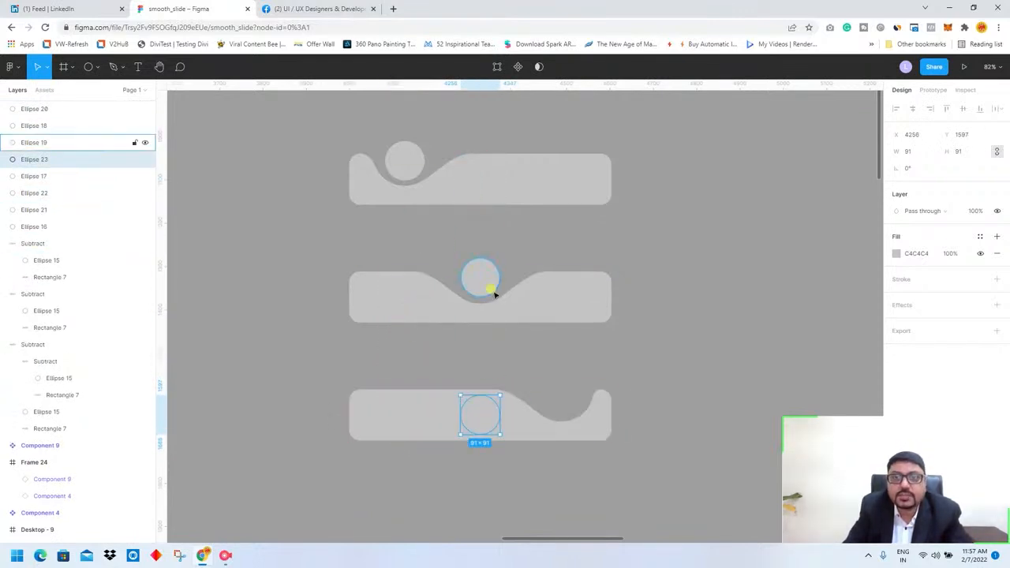
{"action": "left_click", "coordinate": [498, 289]}
{"action": "left_click", "coordinate": [413, 167]}
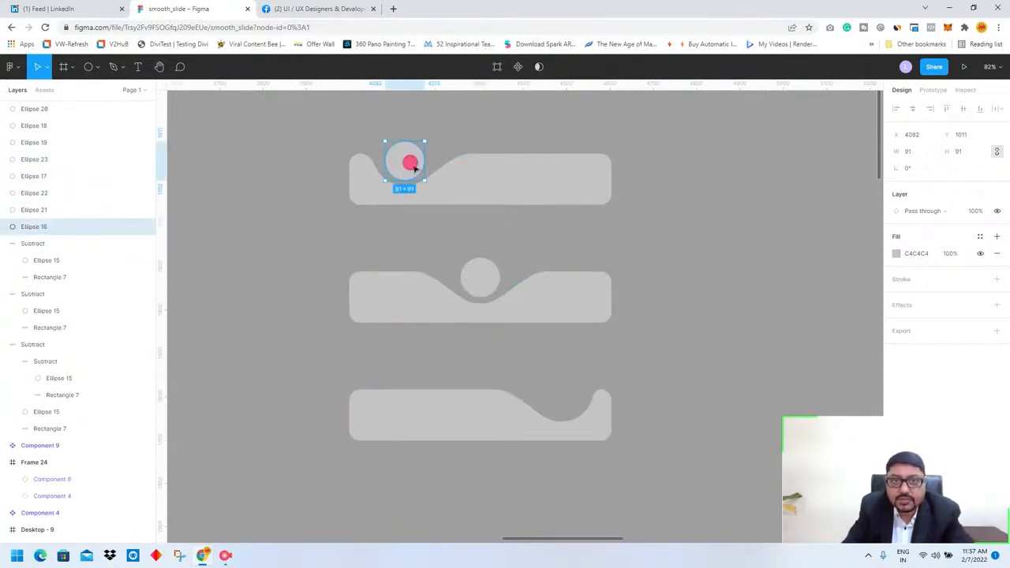
{"action": "left_click_drag", "start_coordinate": [414, 167], "coordinate": [561, 387]}
{"action": "left_click", "coordinate": [266, 356]}
{"action": "left_click_drag", "start_coordinate": [339, 255], "coordinate": [497, 75]}
Change the top bar's fill to the lighter grey D7D5D5 so its circles stand out.
{"action": "left_click", "coordinate": [360, 185]}
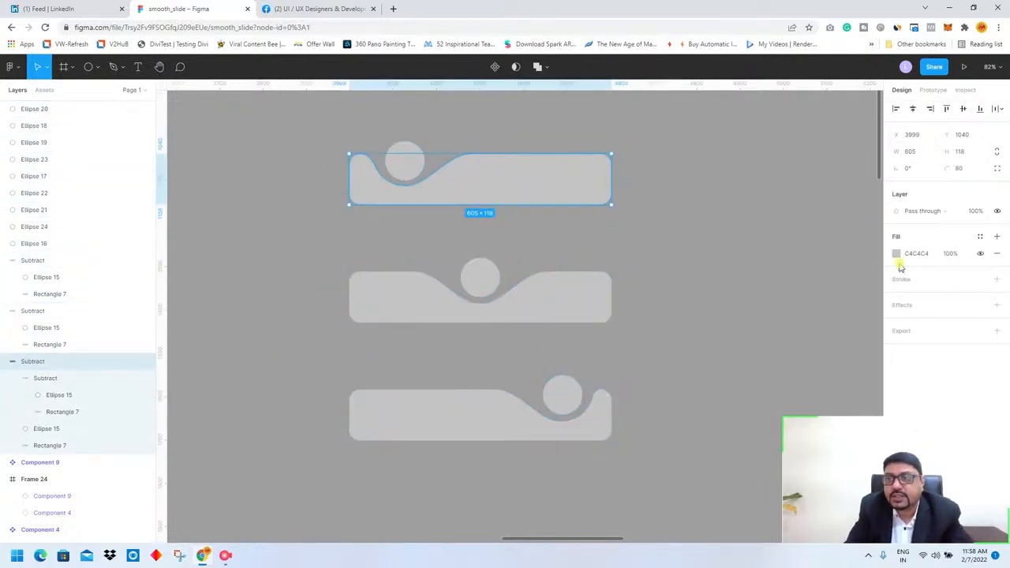
{"action": "left_click", "coordinate": [897, 254]}
{"action": "left_click_drag", "start_coordinate": [765, 275], "coordinate": [760, 293]}
{"action": "left_click", "coordinate": [679, 237]}
{"action": "left_click", "coordinate": [593, 190]}
Give the middle and bottom bars the same lighter grey fill as the top bar.
{"action": "left_click", "coordinate": [599, 296]}
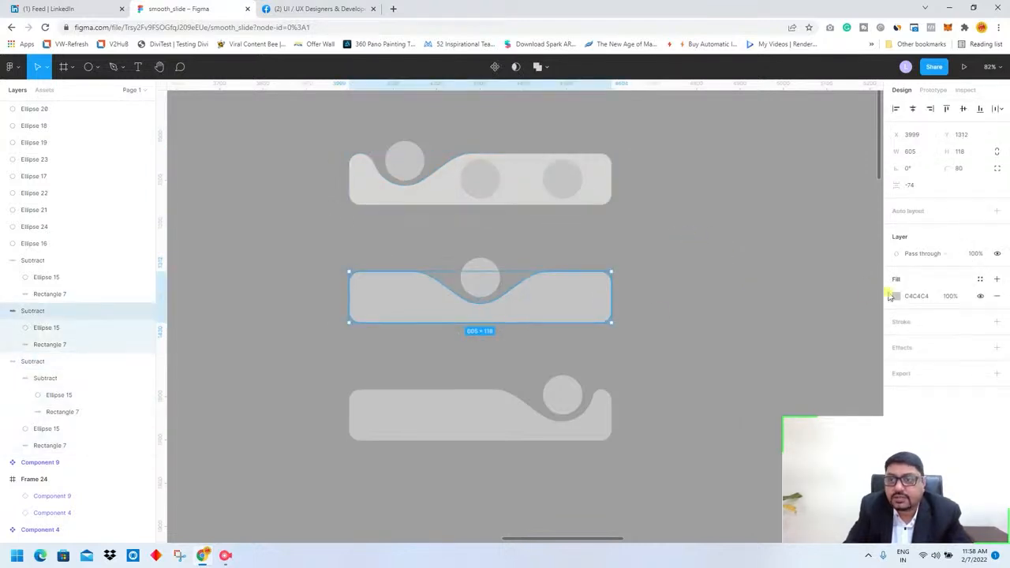
{"action": "left_click", "coordinate": [897, 296]}
{"action": "left_click", "coordinate": [773, 426]}
{"action": "left_click", "coordinate": [597, 194]}
{"action": "left_click", "coordinate": [772, 427]}
{"action": "left_click", "coordinate": [773, 426]}
{"action": "left_click", "coordinate": [598, 426]}
{"action": "left_click", "coordinate": [896, 296]}
{"action": "left_click", "coordinate": [773, 426]}
{"action": "left_click", "coordinate": [598, 422]}
{"action": "left_click", "coordinate": [773, 427]}
{"action": "left_click", "coordinate": [597, 305]}
Turn each of the three bars, together with its circles, into its own component.
{"action": "key", "text": "ctrl+a"}
{"action": "key", "text": "Escape"}
{"action": "left_click_drag", "start_coordinate": [313, 116], "coordinate": [640, 221]}
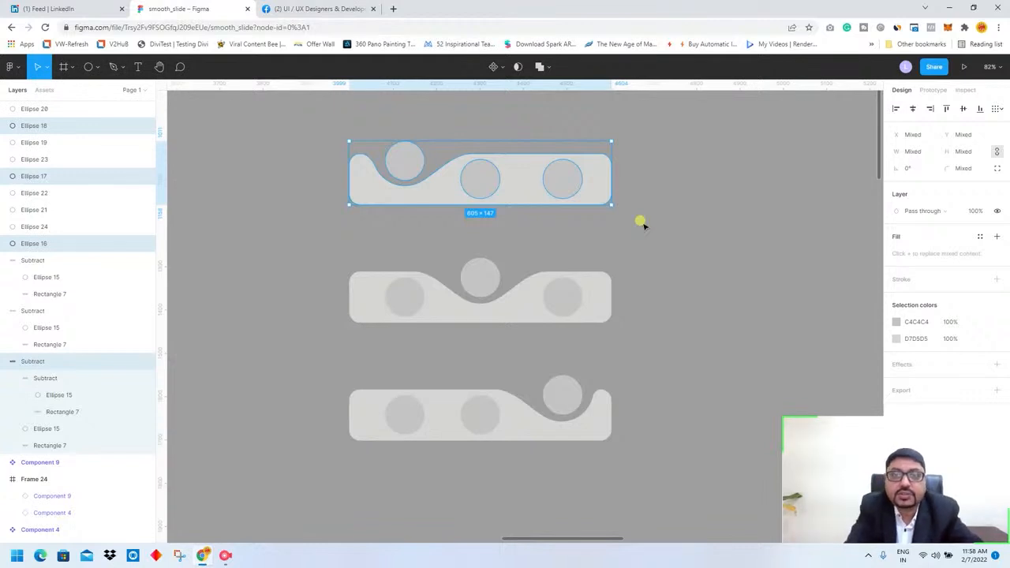
{"action": "key", "text": "ctrl+alt+k"}
{"action": "left_click_drag", "start_coordinate": [306, 244], "coordinate": [663, 342]}
{"action": "key", "text": "ctrl+alt+k"}
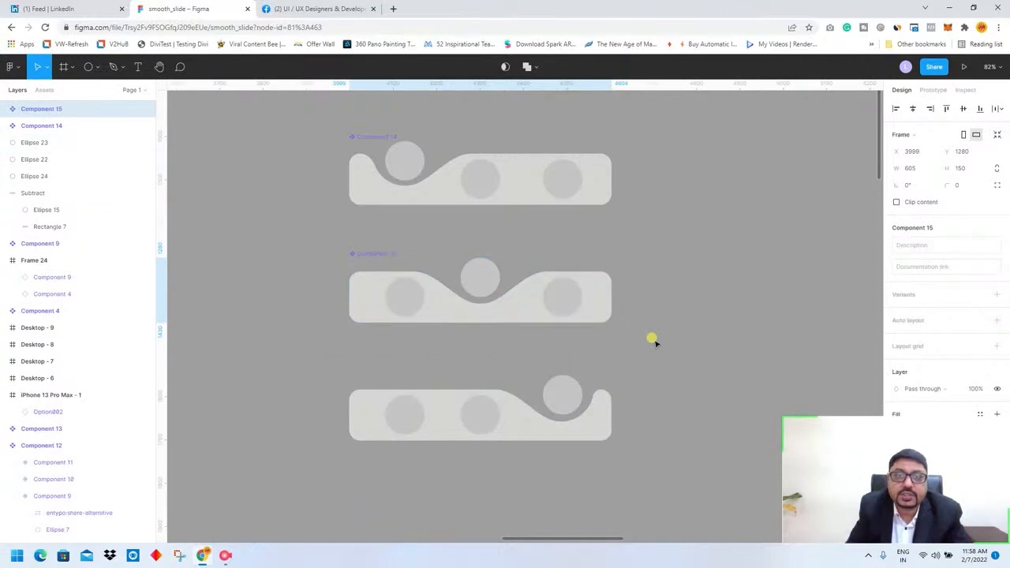
{"action": "left_click_drag", "start_coordinate": [322, 363], "coordinate": [674, 466]}
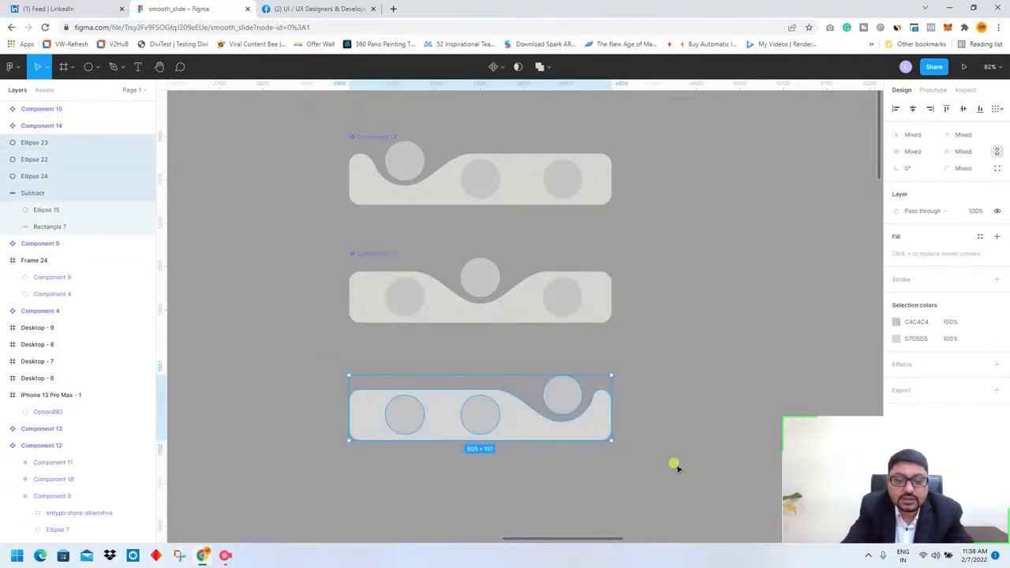
{"action": "key", "text": "ctrl+alt+k"}
{"action": "key", "text": "Escape"}
Combine the three bar components as variants of one component set.
{"action": "left_click_drag", "start_coordinate": [335, 117], "coordinate": [654, 483]}
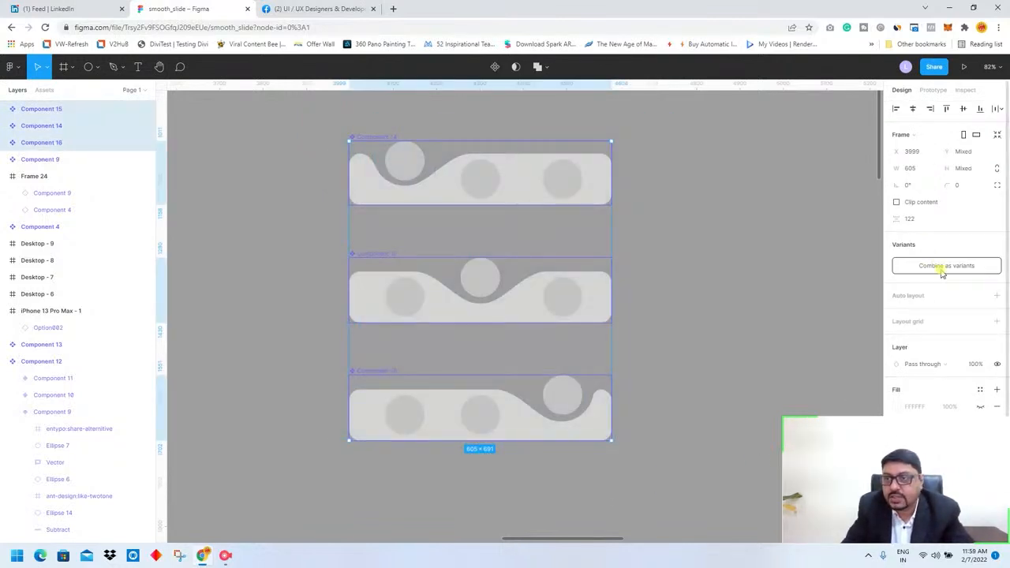
{"action": "left_click_drag", "start_coordinate": [323, 115], "coordinate": [617, 481]}
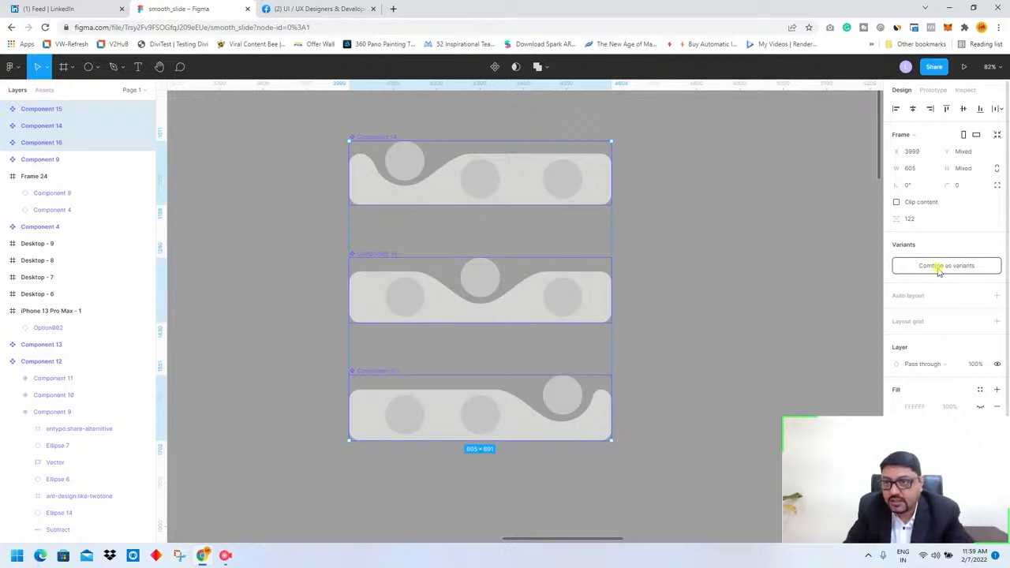
{"action": "left_click", "coordinate": [940, 268]}
{"action": "left_click", "coordinate": [747, 223]}
{"action": "left_click", "coordinate": [396, 179]}
{"action": "left_click", "coordinate": [397, 286]}
{"action": "left_click", "coordinate": [463, 415]}
{"action": "left_click", "coordinate": [449, 198]}
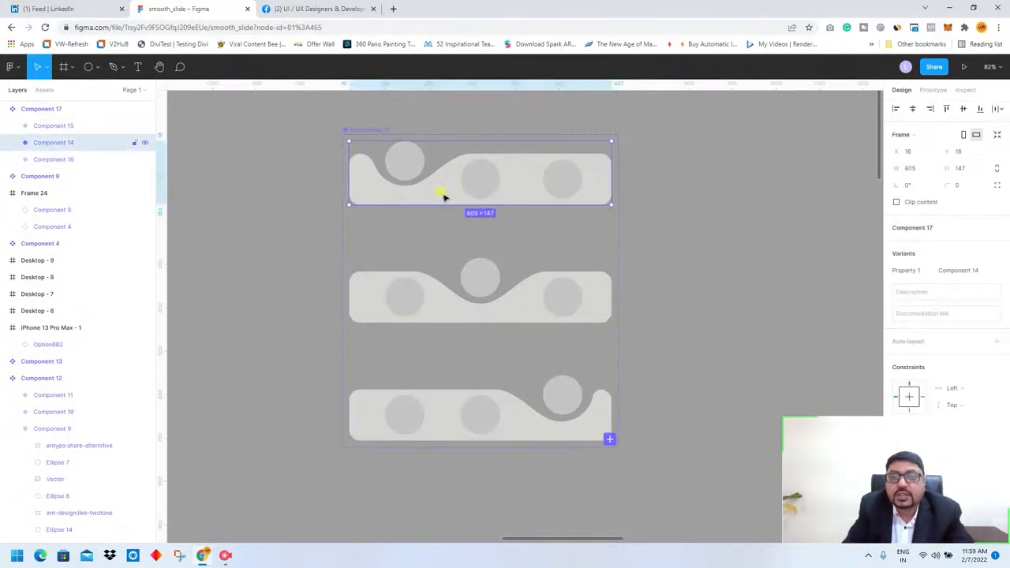
Select the new component set, switch to prototyping and show the prototype settings.
{"action": "left_click", "coordinate": [387, 128]}
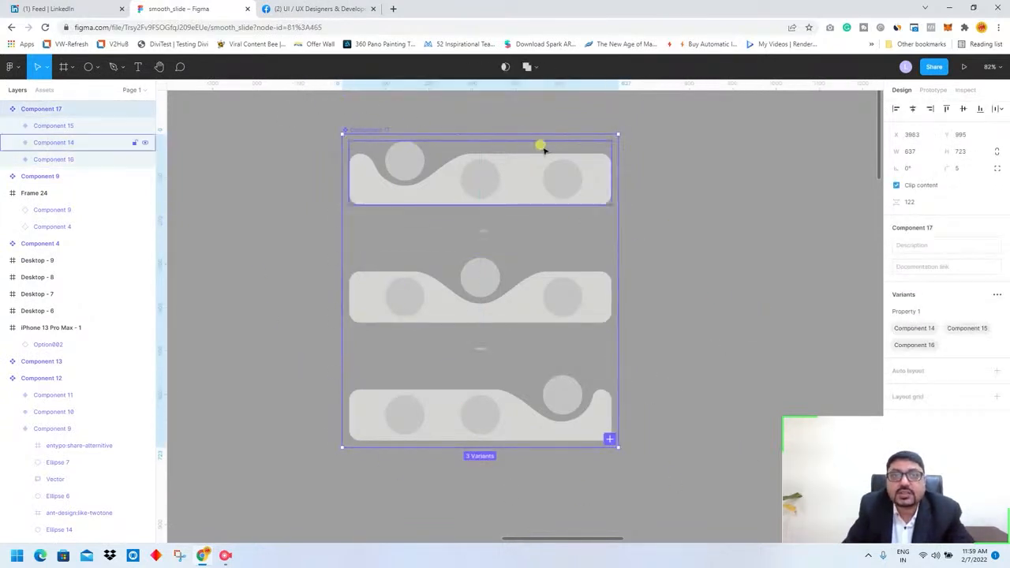
{"action": "left_click", "coordinate": [932, 92]}
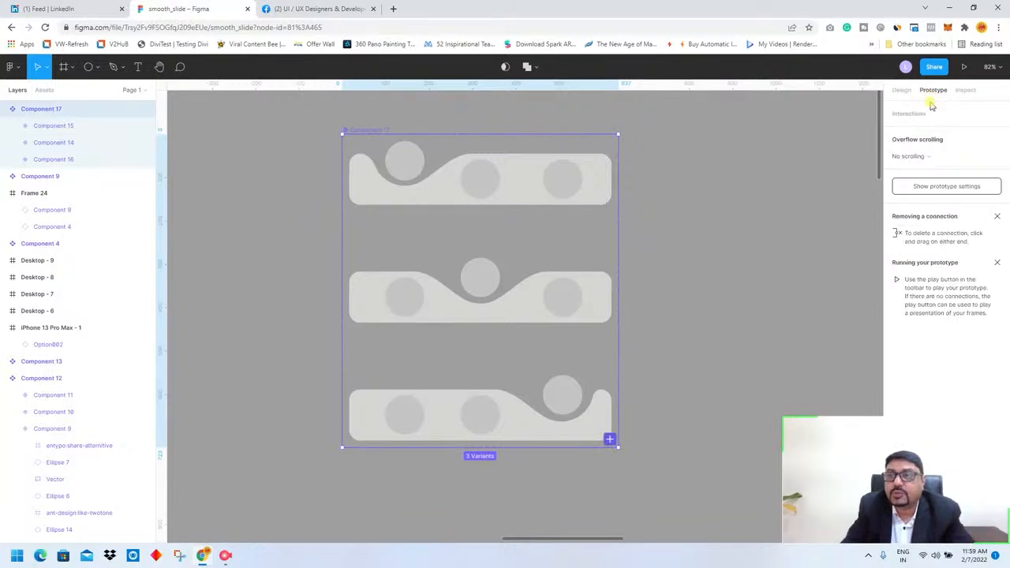
{"action": "left_click", "coordinate": [916, 187]}
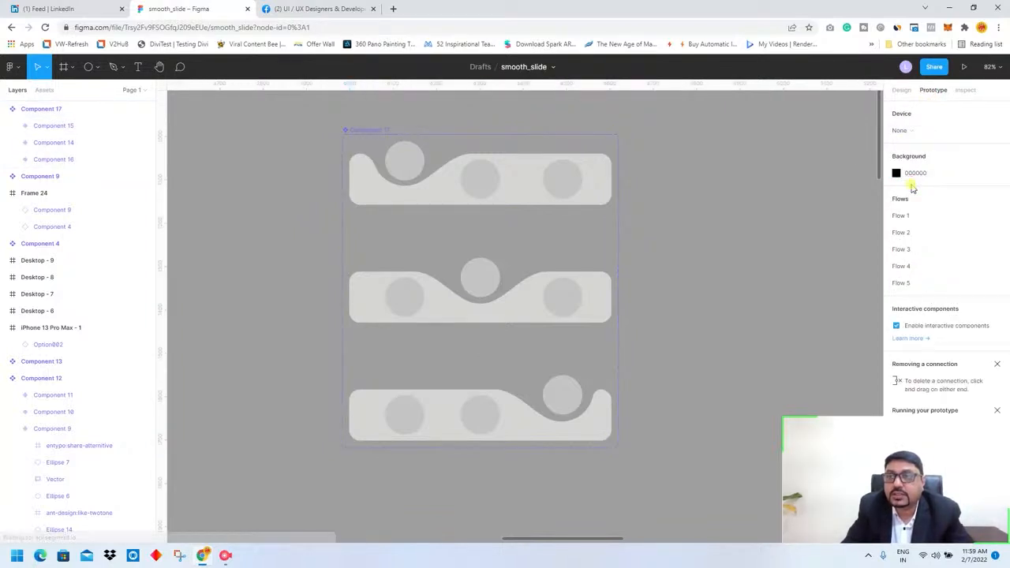
Link the top variant's centre circle to the middle variant, Component 15, with a While hovering trigger and the Change to action.
{"action": "left_click", "coordinate": [401, 157]}
{"action": "left_click", "coordinate": [401, 158]}
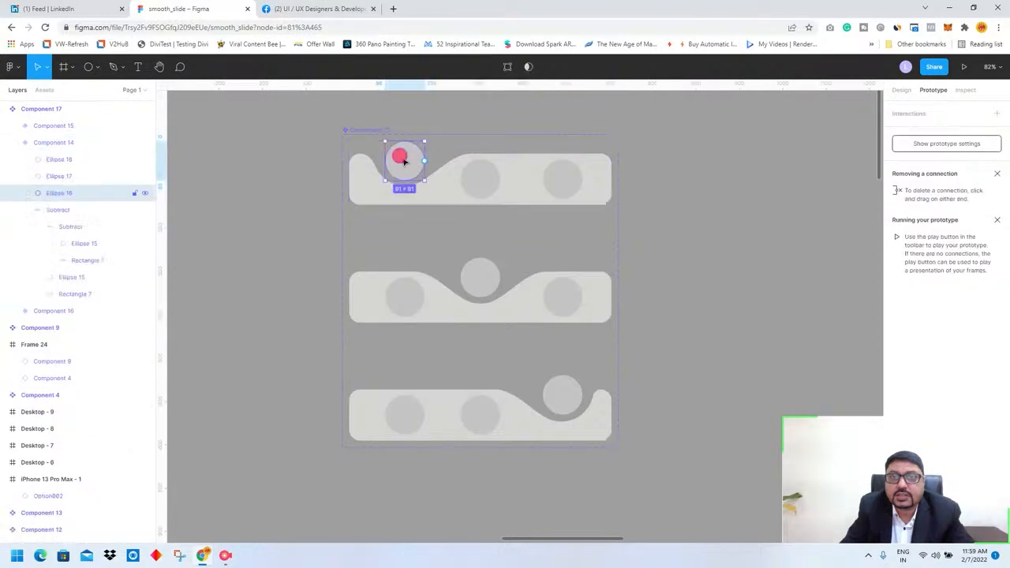
{"action": "left_click", "coordinate": [514, 151]}
{"action": "left_click", "coordinate": [484, 175]}
{"action": "left_click", "coordinate": [485, 175]}
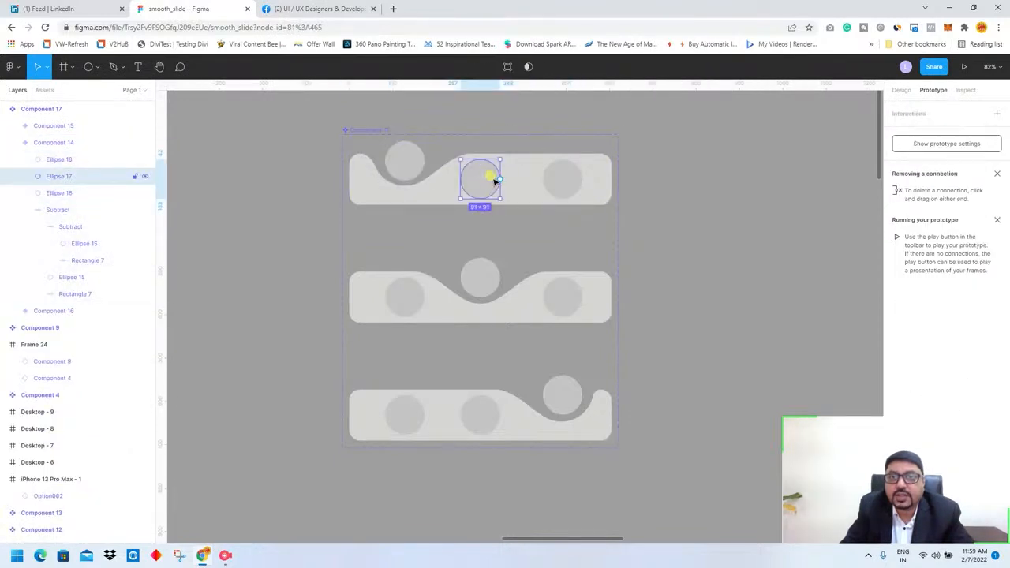
{"action": "left_click_drag", "start_coordinate": [500, 181], "coordinate": [475, 288]}
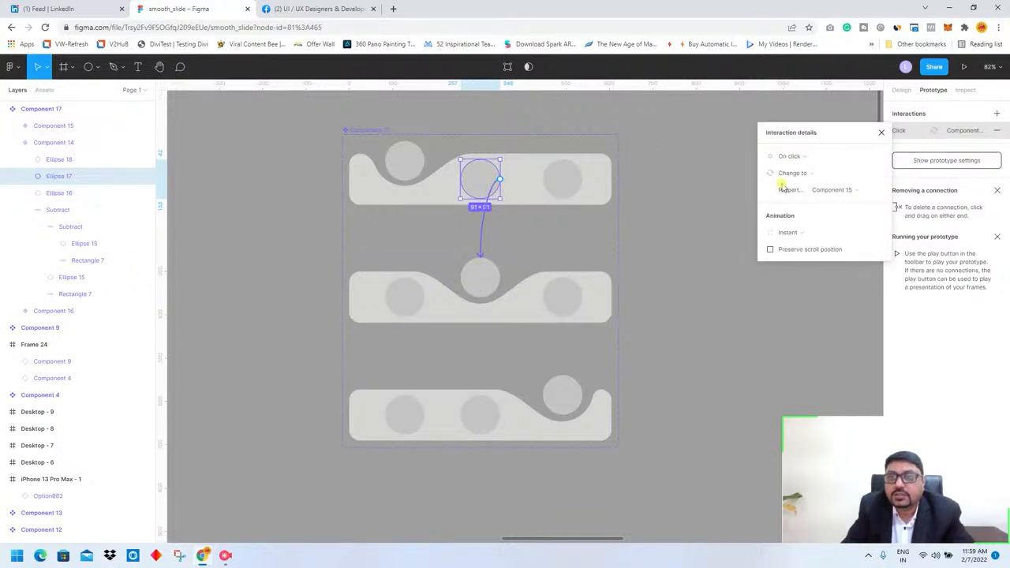
{"action": "left_click", "coordinate": [792, 155]}
{"action": "left_click", "coordinate": [798, 180]}
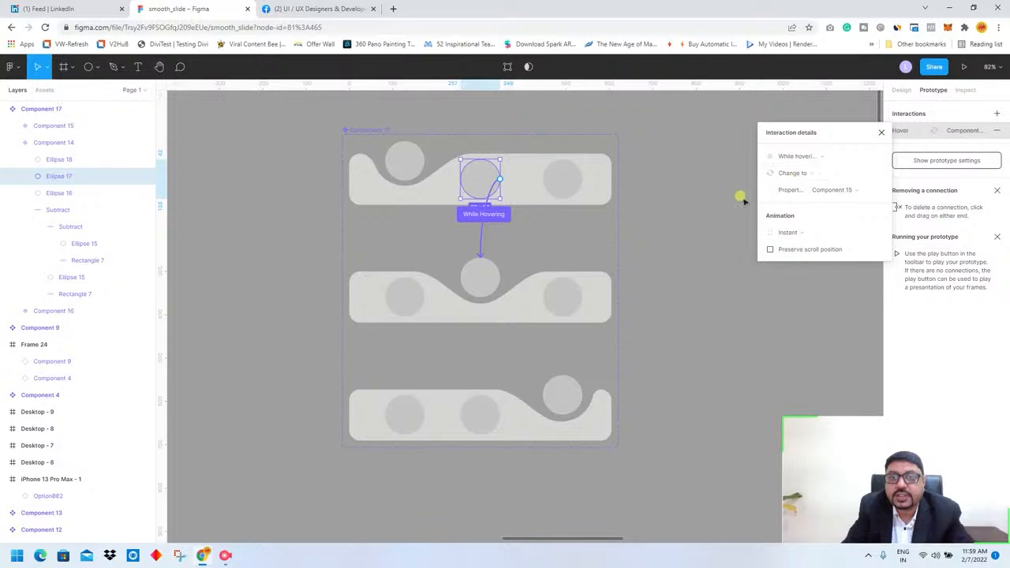
Link the bottom variant's centre circle to the middle variant with a While hovering trigger and Smart animate, Ease out, 300ms.
{"action": "left_click", "coordinate": [482, 405]}
{"action": "left_click_drag", "start_coordinate": [498, 416], "coordinate": [494, 286]}
{"action": "left_click", "coordinate": [789, 156]}
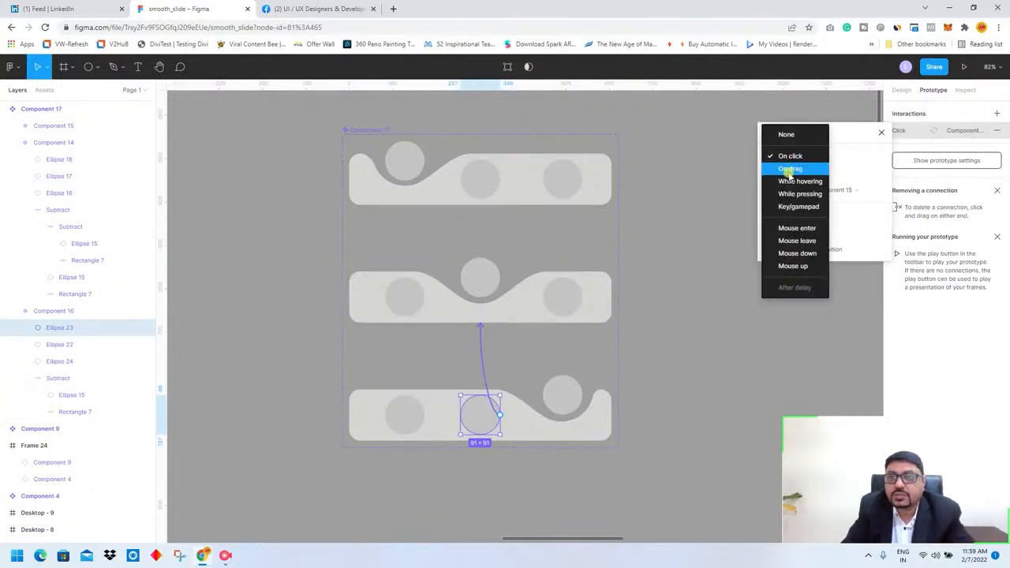
{"action": "left_click", "coordinate": [797, 181]}
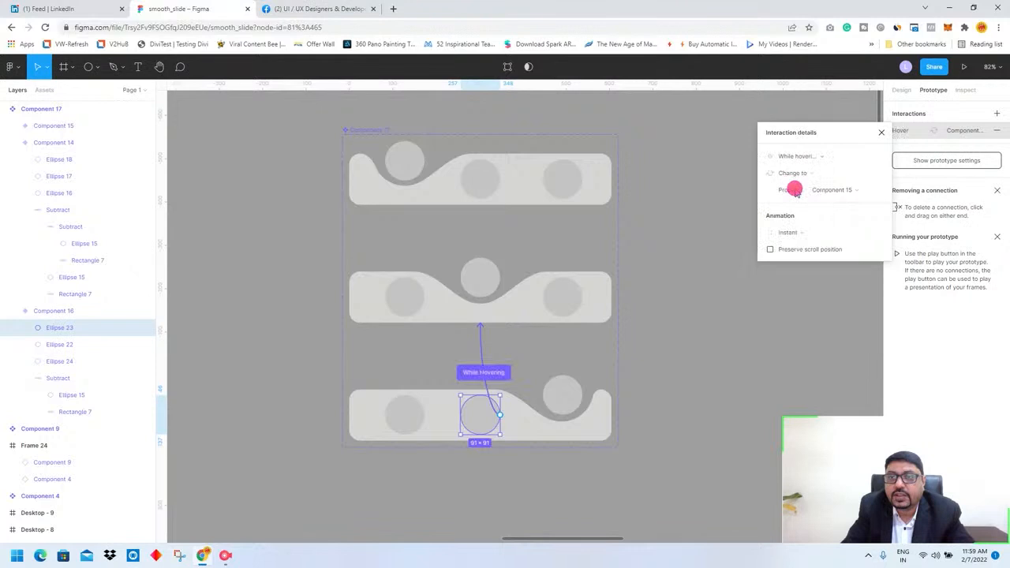
{"action": "left_click", "coordinate": [793, 234]}
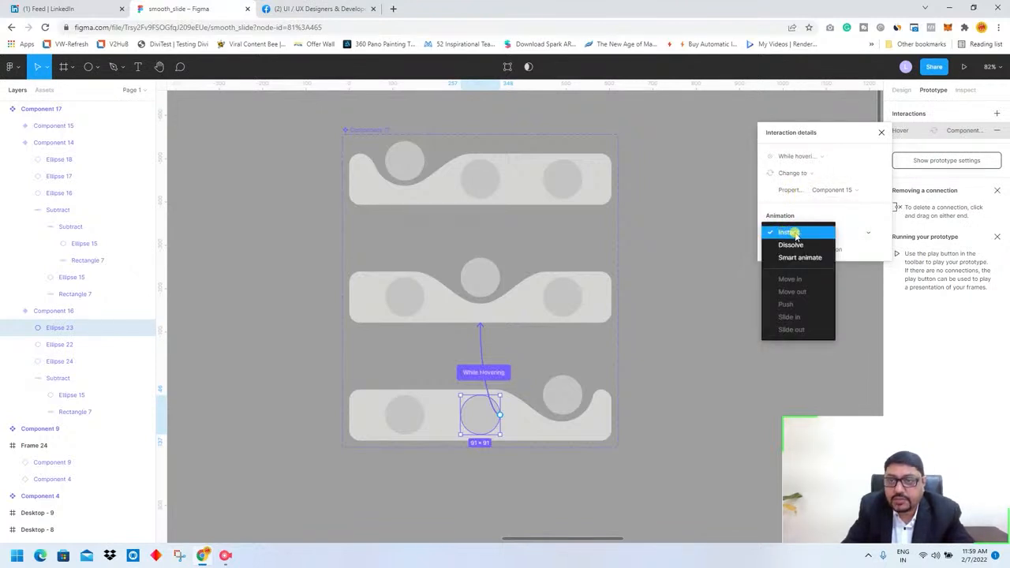
{"action": "left_click", "coordinate": [800, 257]}
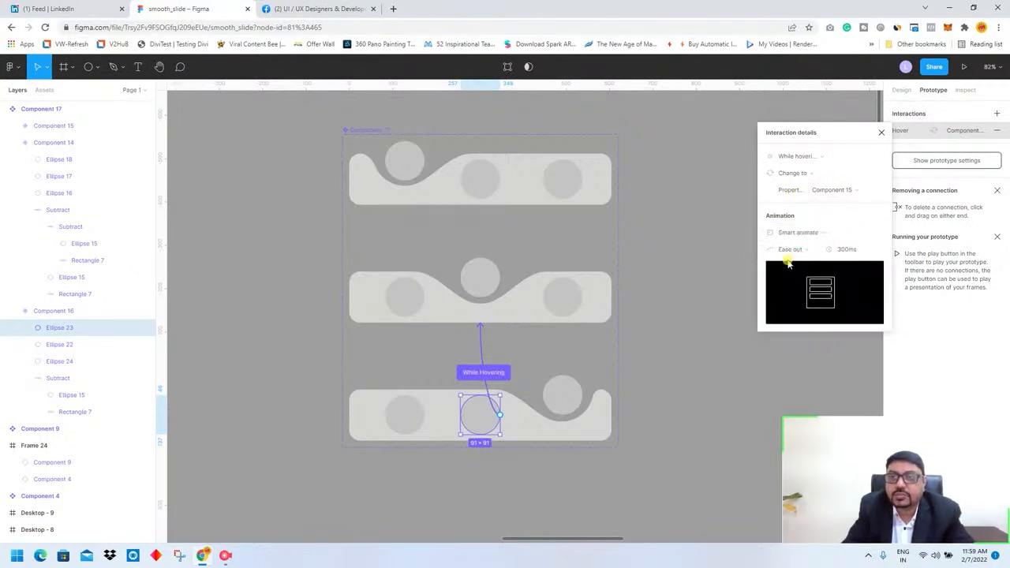
Set the animation of the top variant's centre-circle interaction to Smart animate.
{"action": "left_click", "coordinate": [487, 178]}
{"action": "left_click", "coordinate": [482, 217]}
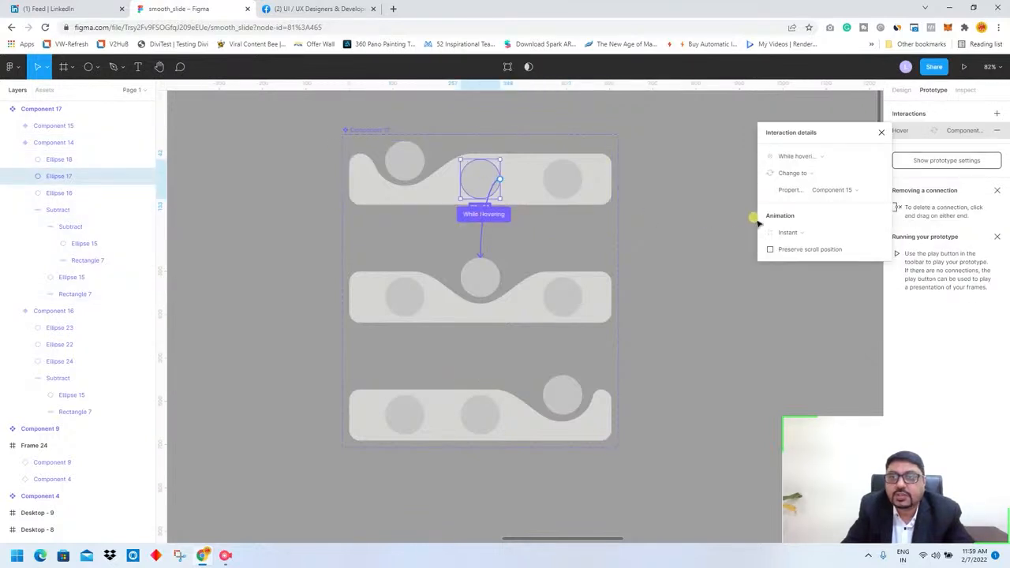
{"action": "left_click", "coordinate": [787, 232]}
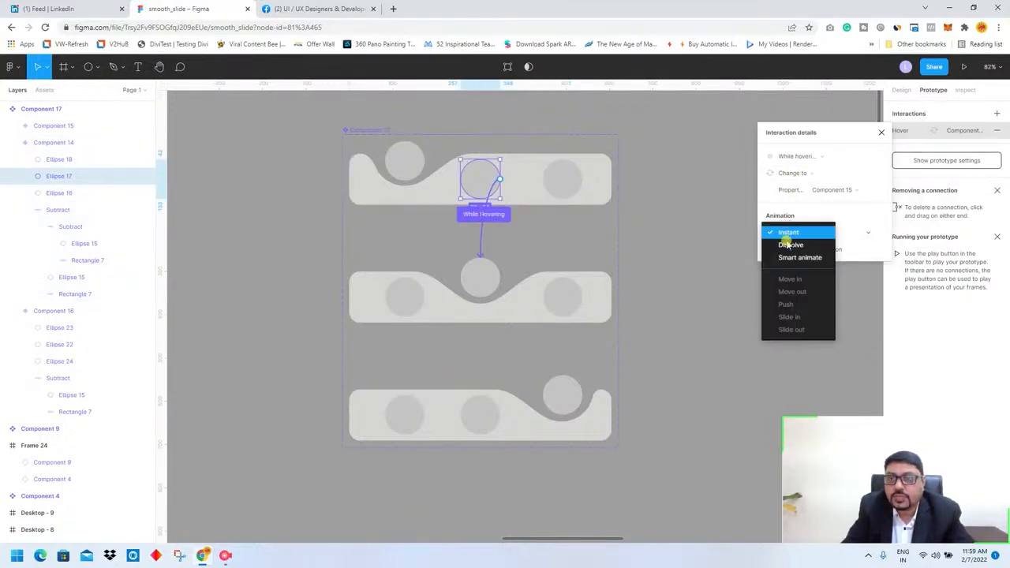
{"action": "left_click", "coordinate": [789, 256]}
Link the top variant's right circle to the bottom variant, Component 16, with a While hovering trigger.
{"action": "left_click", "coordinate": [564, 179]}
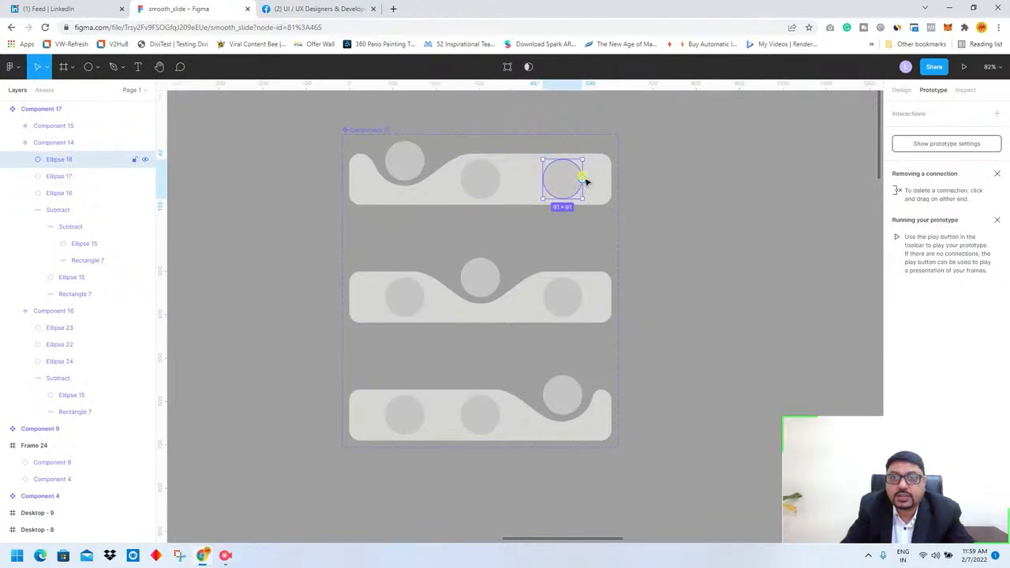
{"action": "left_click_drag", "start_coordinate": [582, 180], "coordinate": [570, 390]}
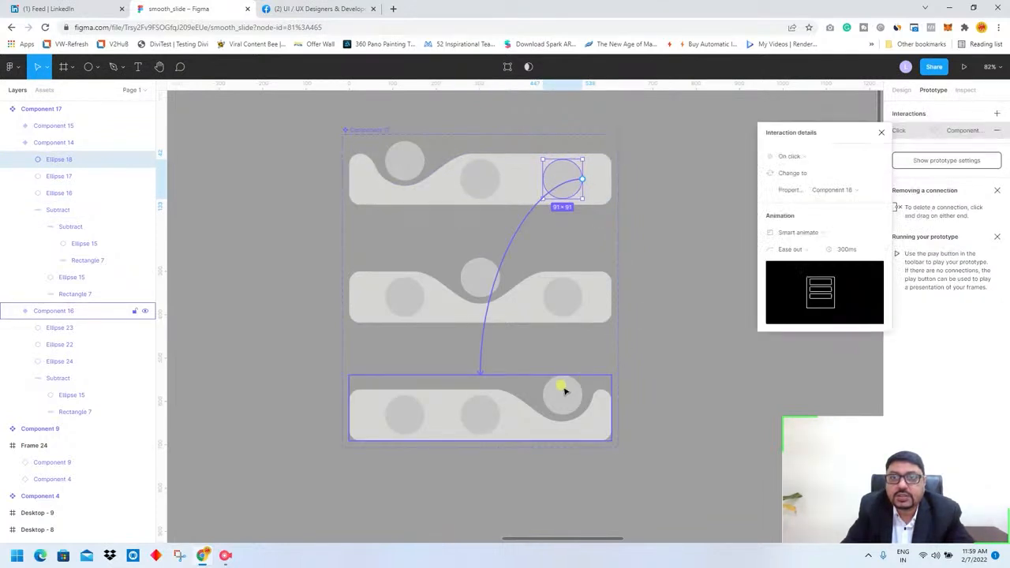
{"action": "left_click", "coordinate": [790, 156]}
{"action": "left_click", "coordinate": [797, 182]}
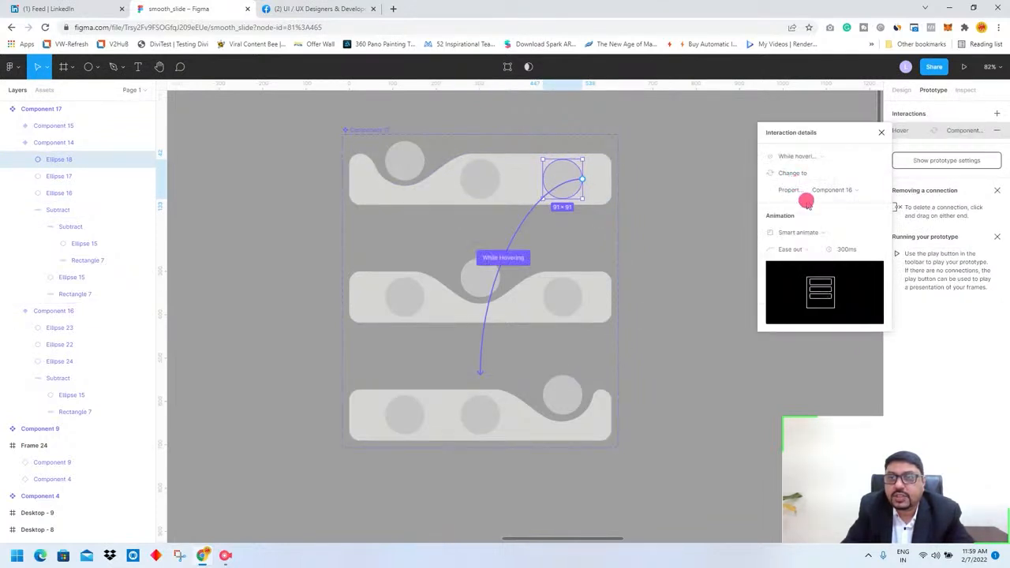
Link the middle variant's right circle to the bottom variant, Component 16, with a While hovering trigger.
{"action": "left_click", "coordinate": [565, 301]}
{"action": "left_click_drag", "start_coordinate": [582, 298], "coordinate": [517, 408]}
{"action": "left_click", "coordinate": [788, 158]}
{"action": "left_click", "coordinate": [794, 181]}
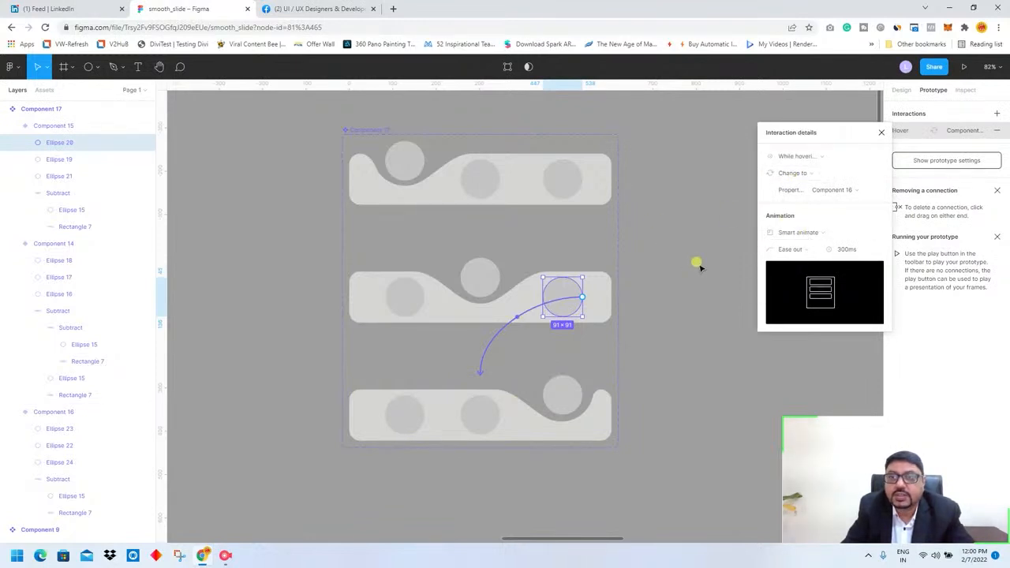
Link the middle variant's left circle to the top variant, Component 14, with a While hovering trigger.
{"action": "left_click", "coordinate": [406, 296]}
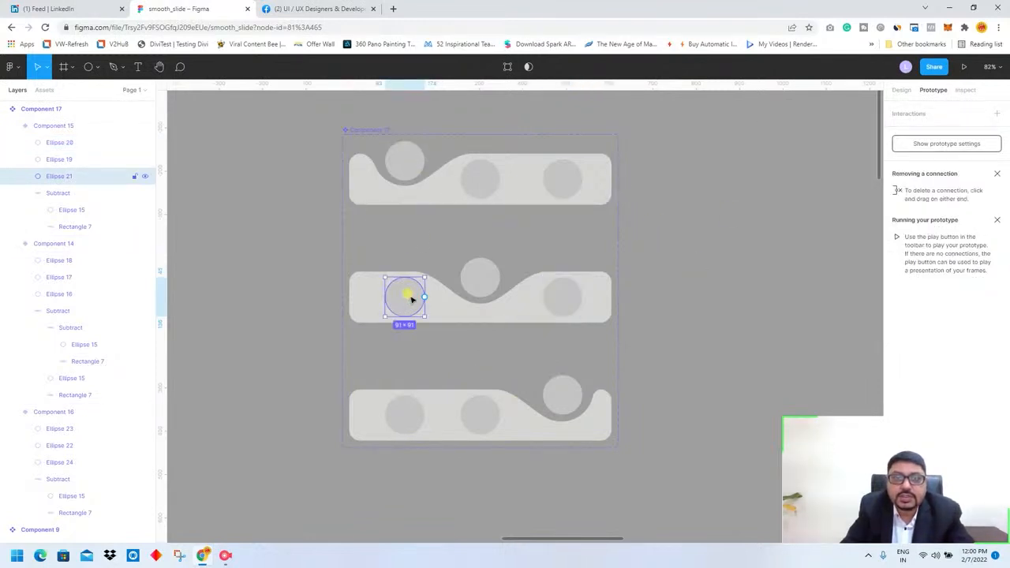
{"action": "left_click_drag", "start_coordinate": [426, 296], "coordinate": [419, 175]}
{"action": "left_click", "coordinate": [790, 156]}
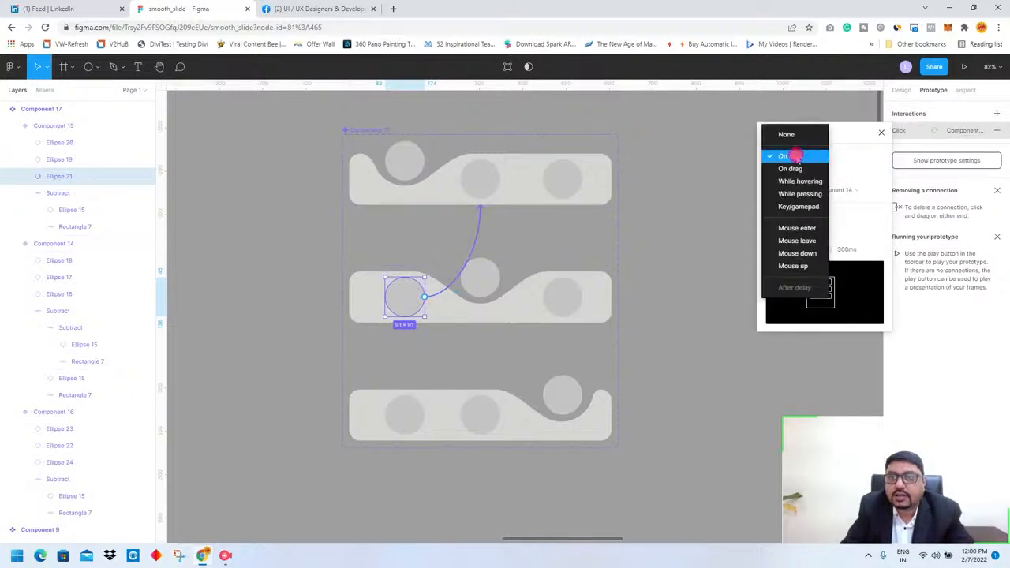
{"action": "left_click", "coordinate": [795, 183]}
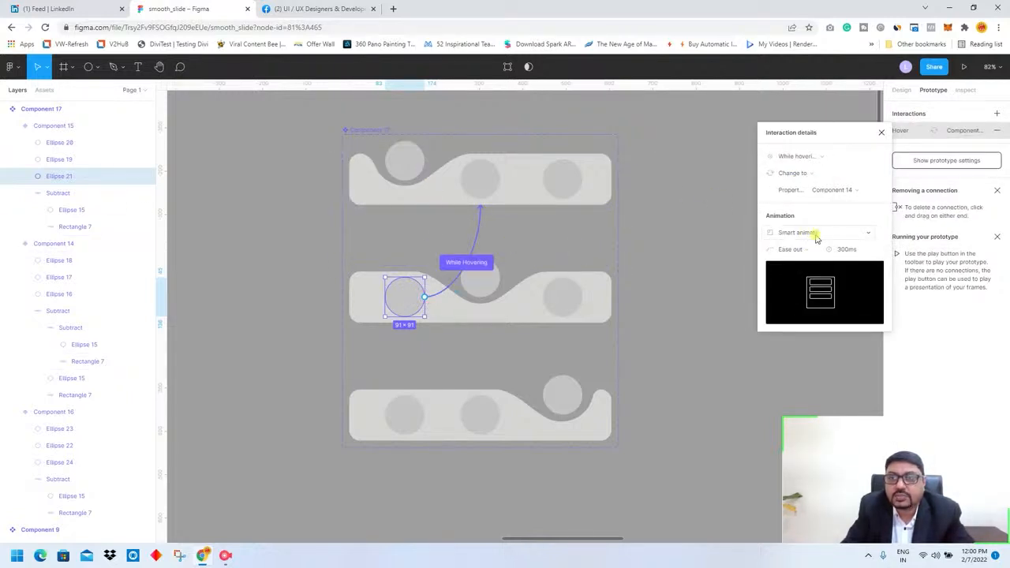
Link the bottom variant's left circle to the top variant, Component 14, with a While hovering trigger and clear the selection.
{"action": "left_click", "coordinate": [411, 418]}
{"action": "double_click", "coordinate": [404, 416]}
{"action": "left_click_drag", "start_coordinate": [424, 416], "coordinate": [426, 187]}
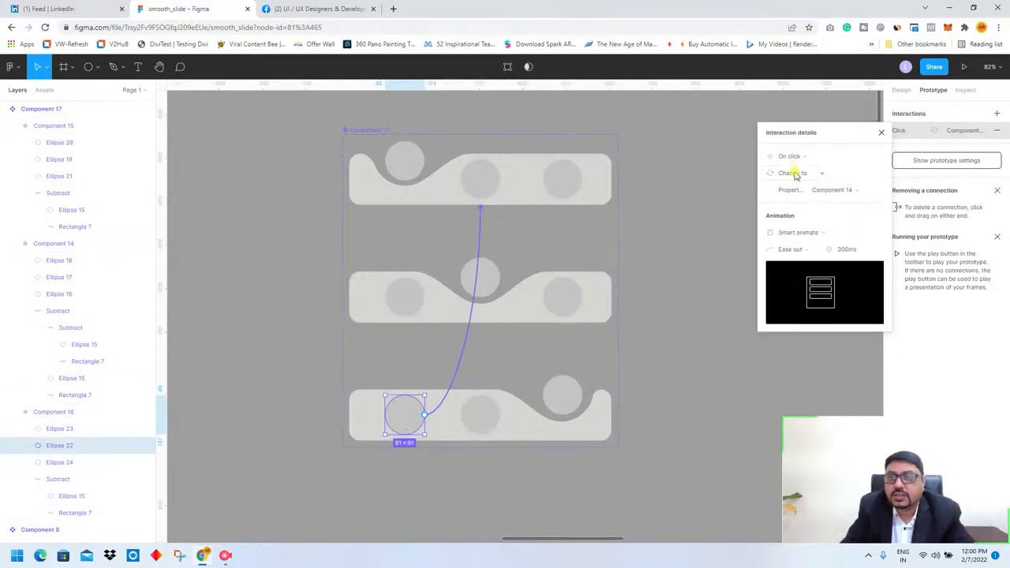
{"action": "left_click", "coordinate": [791, 162]}
{"action": "left_click", "coordinate": [797, 191]}
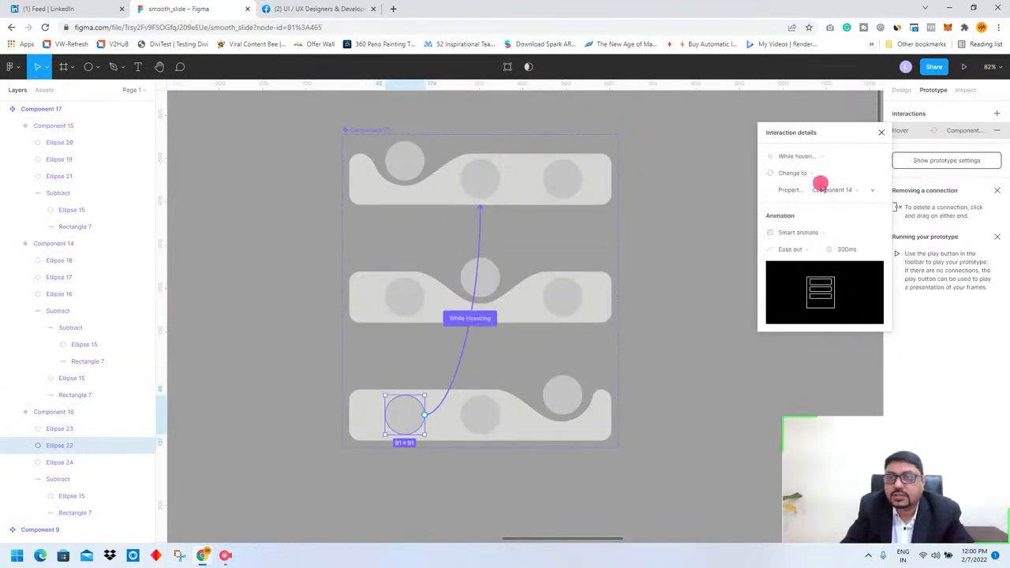
{"action": "left_click", "coordinate": [663, 265]}
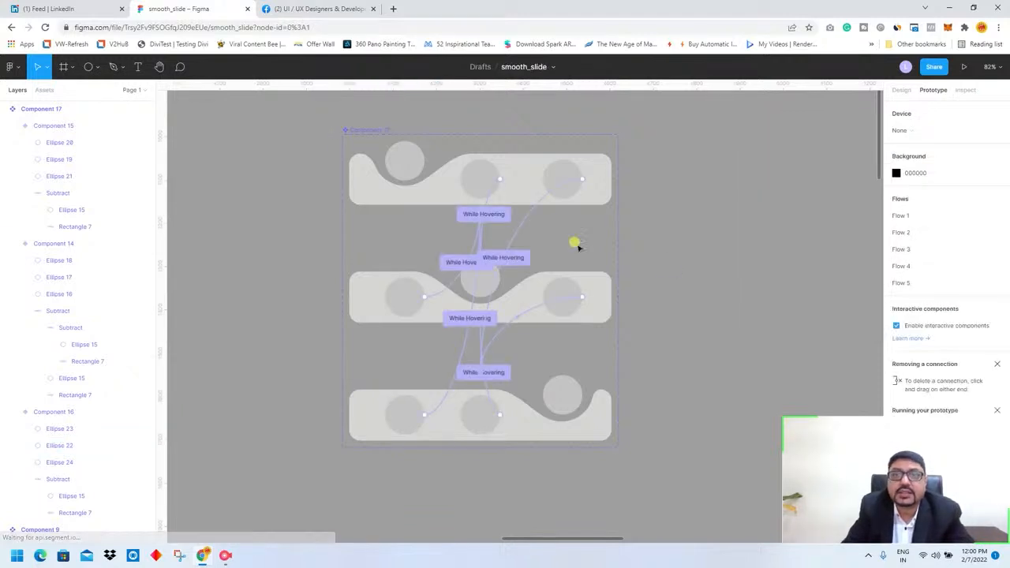
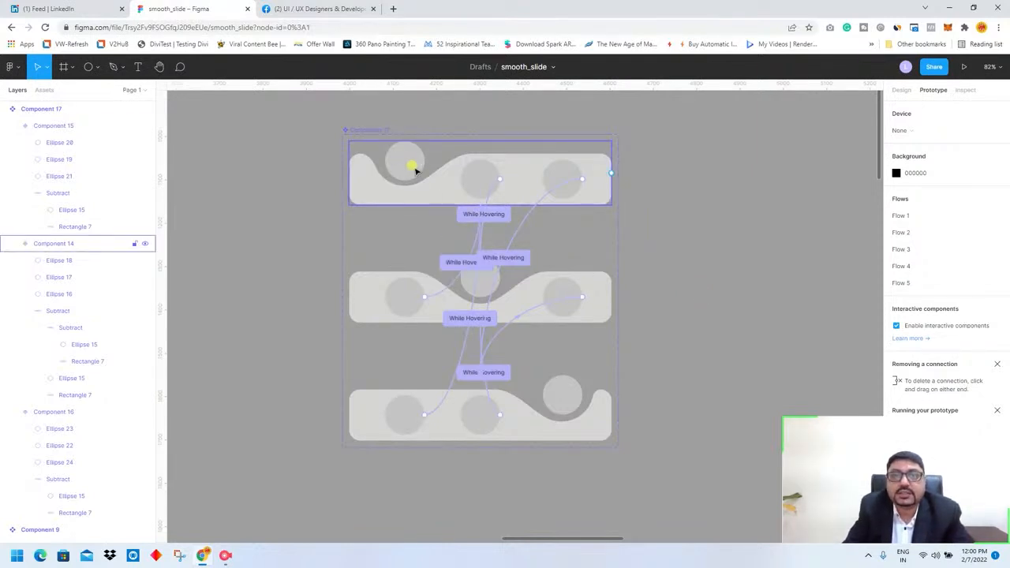
Give the middle variant's left-circle interaction a Custom easing curve of 0.77, 0, 0.32, 1 and copy the curve values.
{"action": "left_click", "coordinate": [385, 185]}
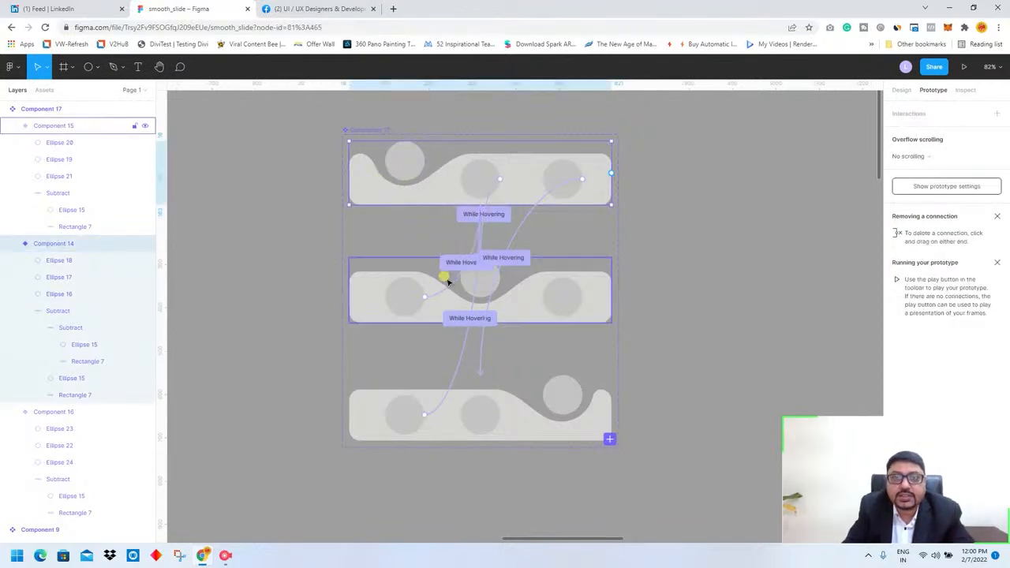
{"action": "left_click", "coordinate": [466, 262]}
{"action": "left_click", "coordinate": [790, 250]}
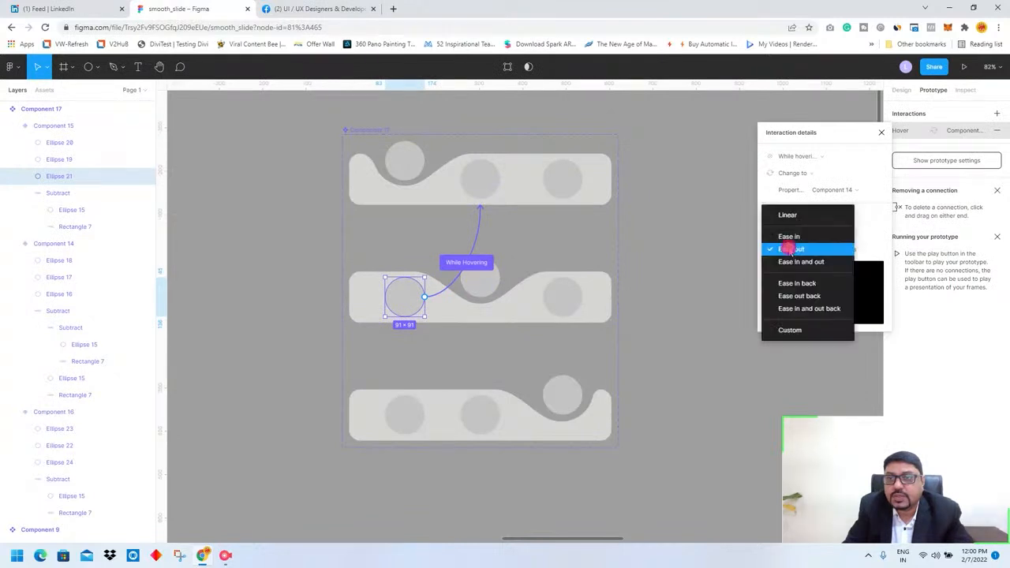
{"action": "left_click", "coordinate": [793, 330]}
{"action": "left_click_drag", "start_coordinate": [799, 340], "coordinate": [837, 348]}
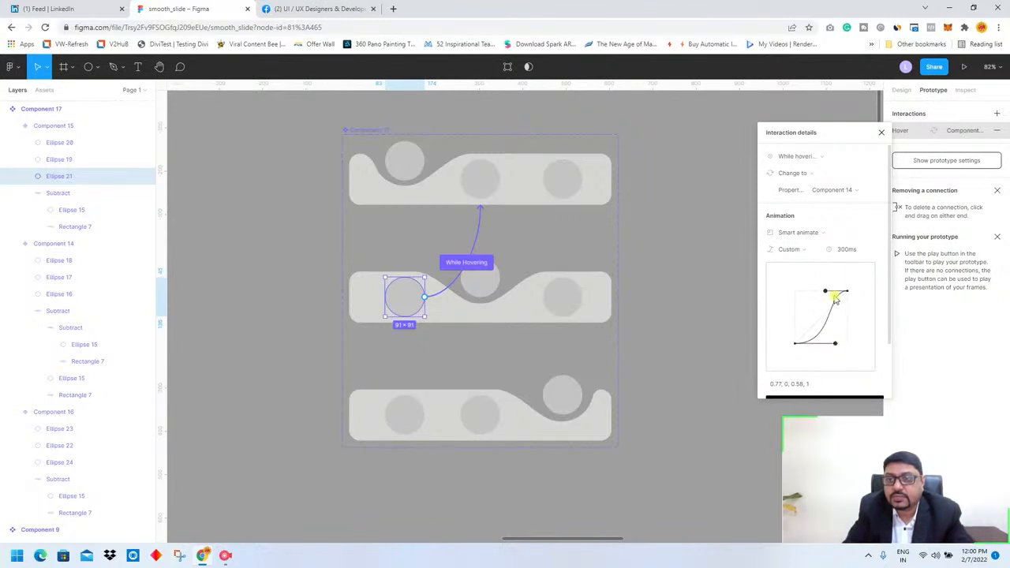
{"action": "left_click_drag", "start_coordinate": [827, 294], "coordinate": [812, 296]}
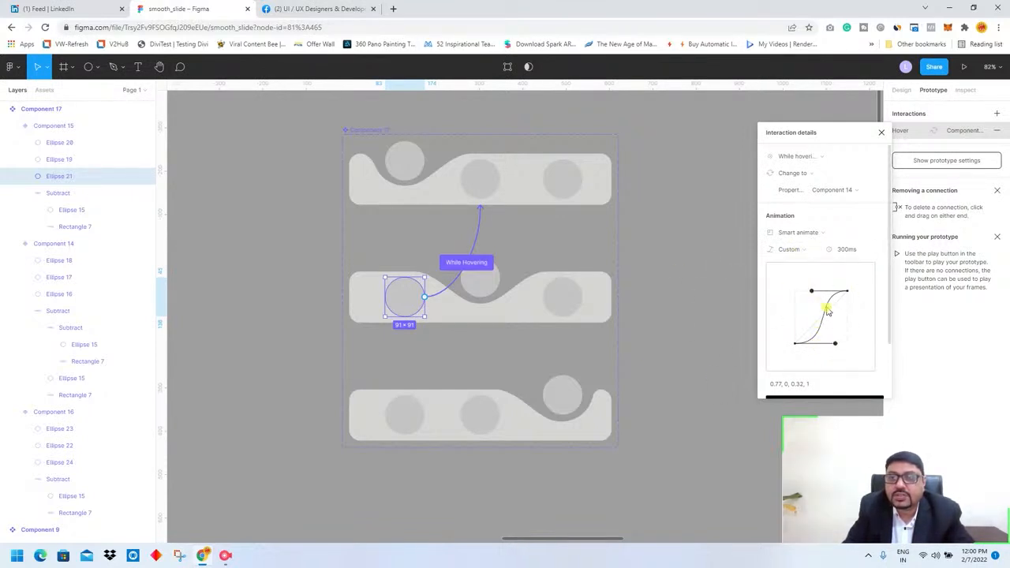
{"action": "right_click", "coordinate": [786, 386]}
{"action": "key", "text": "ctrl+c"}
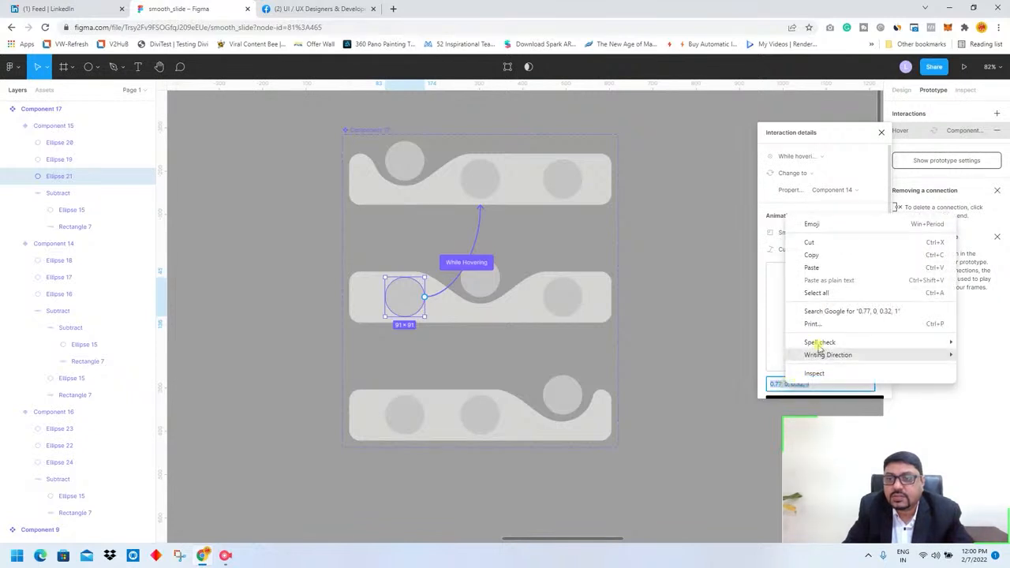
{"action": "left_click", "coordinate": [811, 255]}
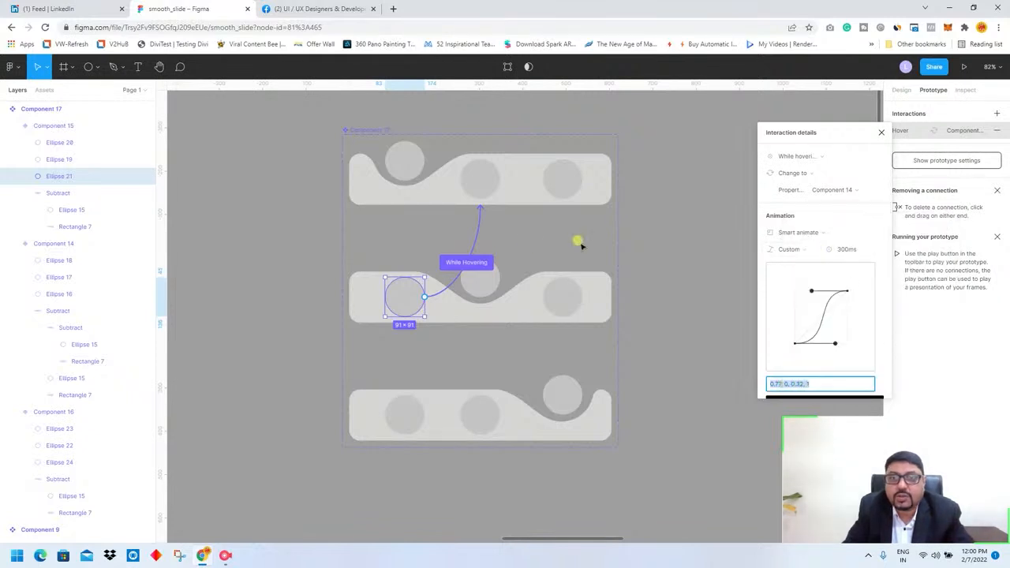
Set the bottom variant's centre-circle interaction to Custom easing with the copied curve 0.77, 0, 0.32, 1.
{"action": "left_click", "coordinate": [492, 190]}
{"action": "left_click_drag", "start_coordinate": [478, 245], "coordinate": [449, 365]}
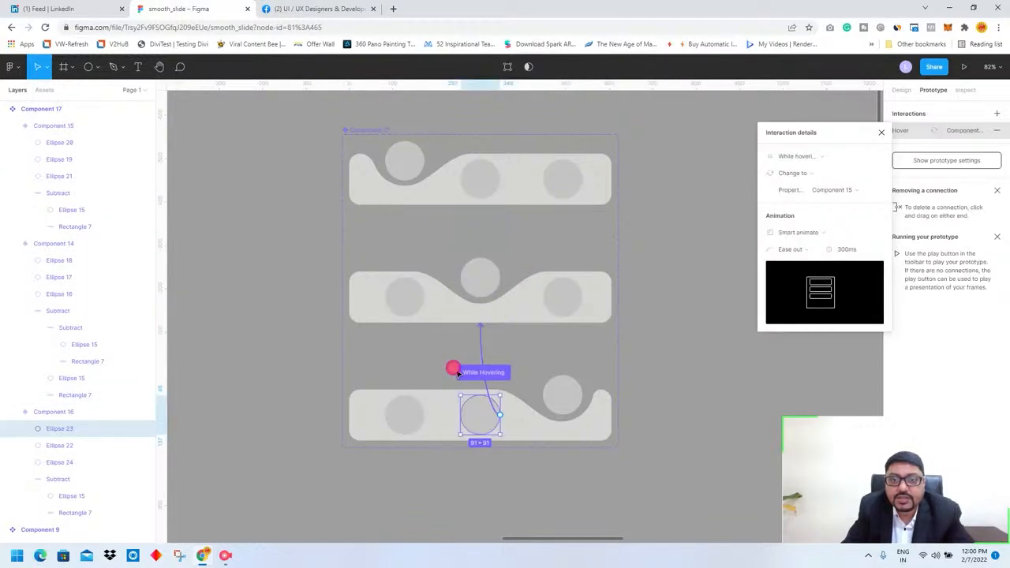
{"action": "left_click", "coordinate": [790, 250]}
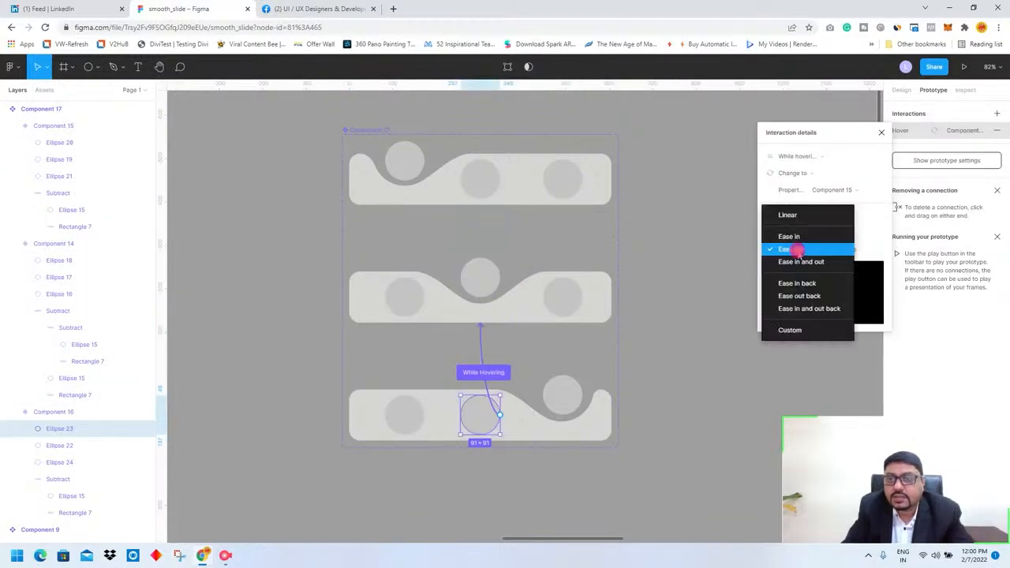
{"action": "left_click", "coordinate": [790, 330]}
{"action": "left_click", "coordinate": [801, 385]}
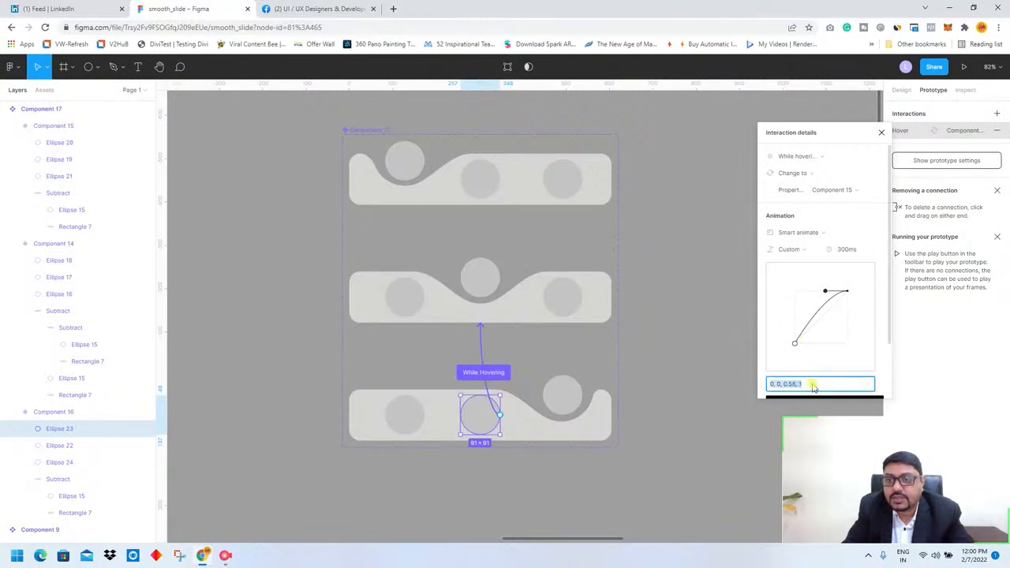
{"action": "right_click", "coordinate": [799, 386]}
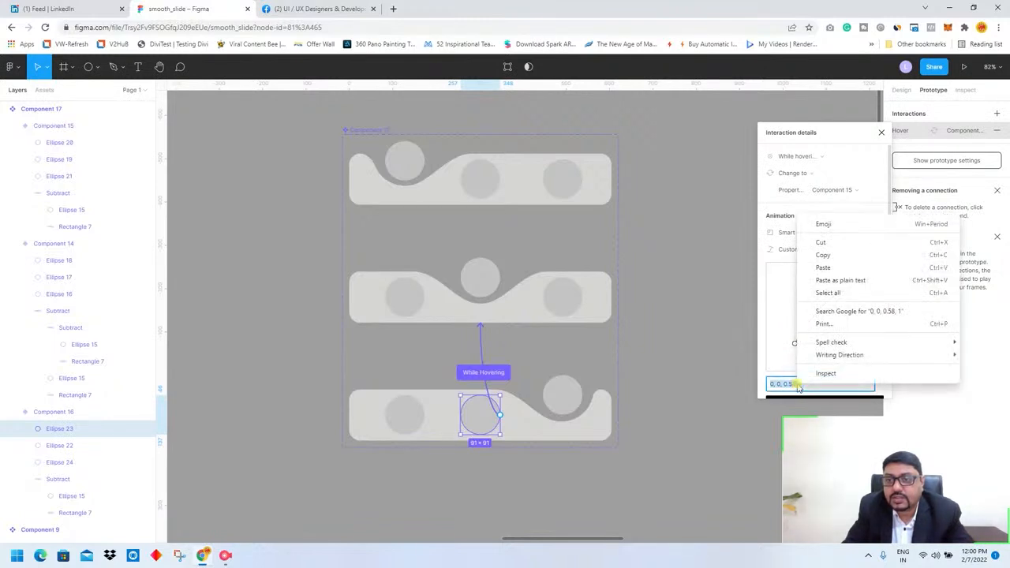
{"action": "left_click", "coordinate": [829, 271]}
{"action": "key", "text": "Return"}
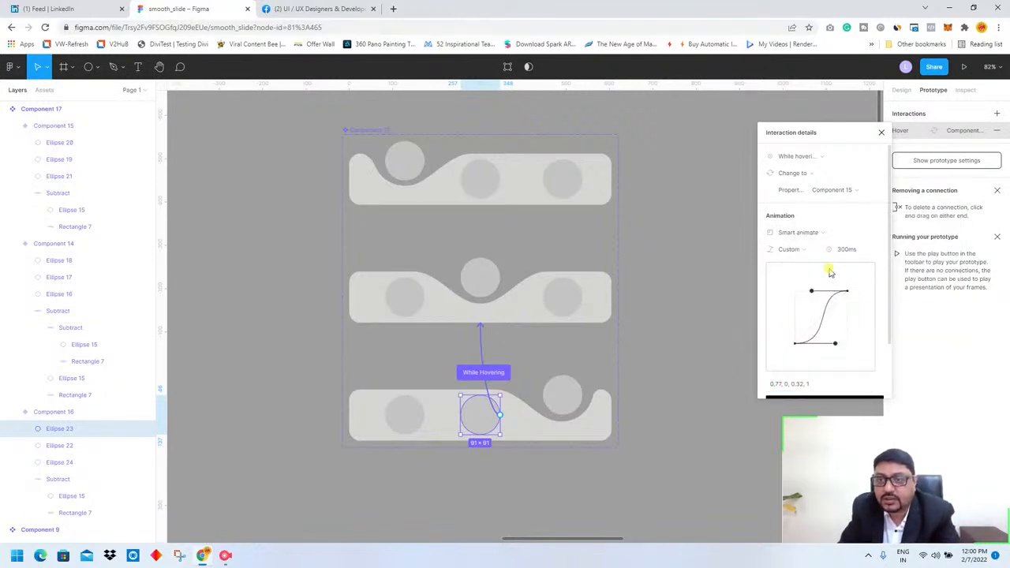
Set the middle variant's right-circle interaction to Custom easing with the copied curve 0.77, 0, 0.32, 1.
{"action": "left_click", "coordinate": [568, 394]}
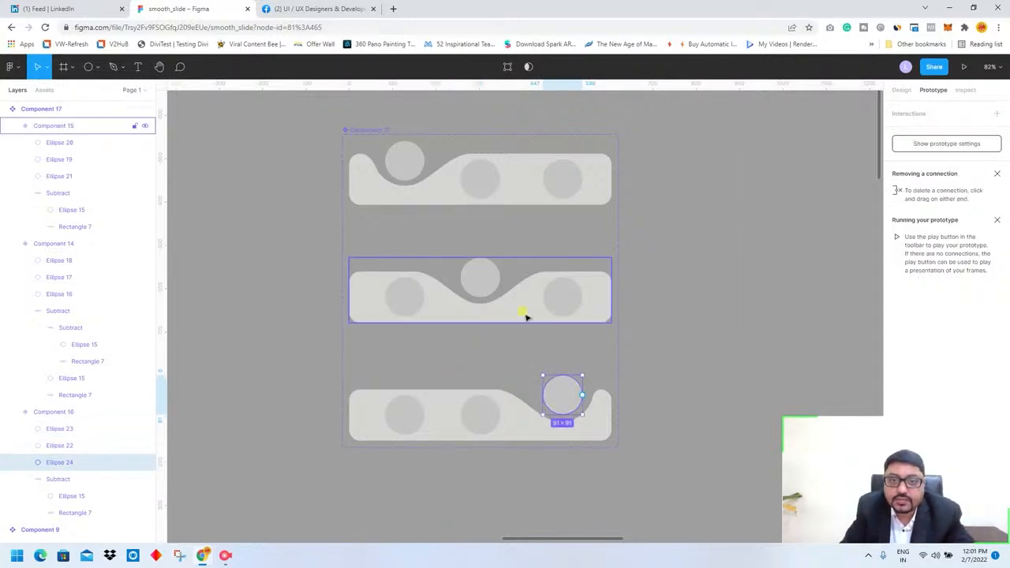
{"action": "left_click", "coordinate": [559, 298]}
{"action": "left_click_drag", "start_coordinate": [581, 296], "coordinate": [527, 311]}
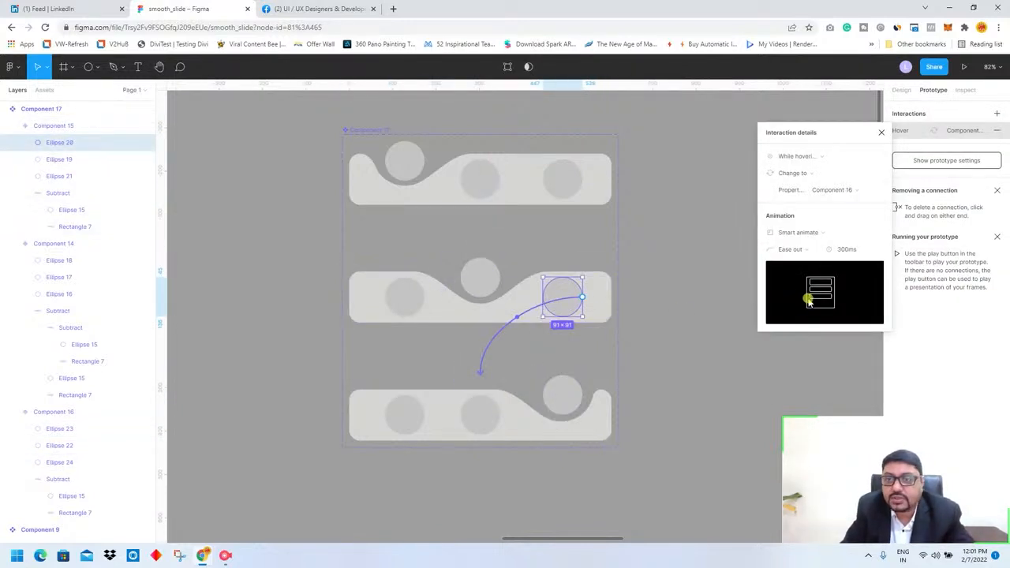
{"action": "left_click", "coordinate": [791, 250]}
{"action": "left_click", "coordinate": [792, 328]}
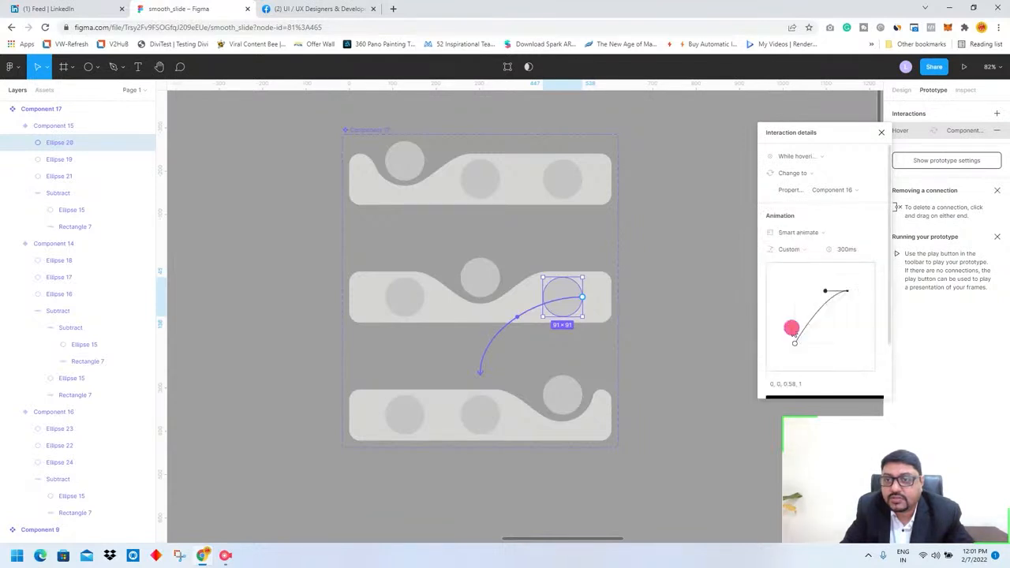
{"action": "left_click", "coordinate": [791, 383]}
{"action": "right_click", "coordinate": [823, 384]}
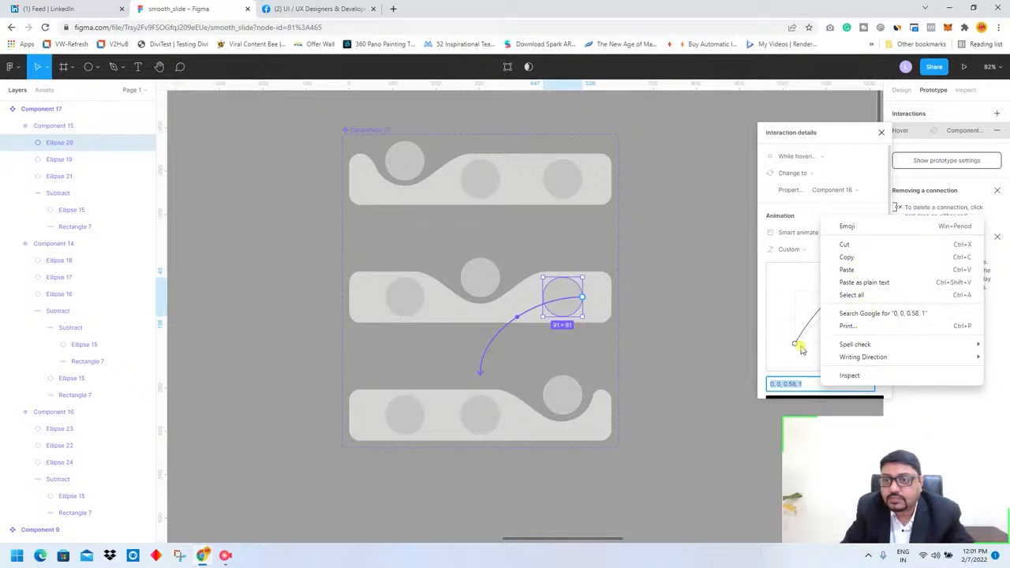
{"action": "left_click", "coordinate": [850, 281]}
{"action": "key", "text": "Return"}
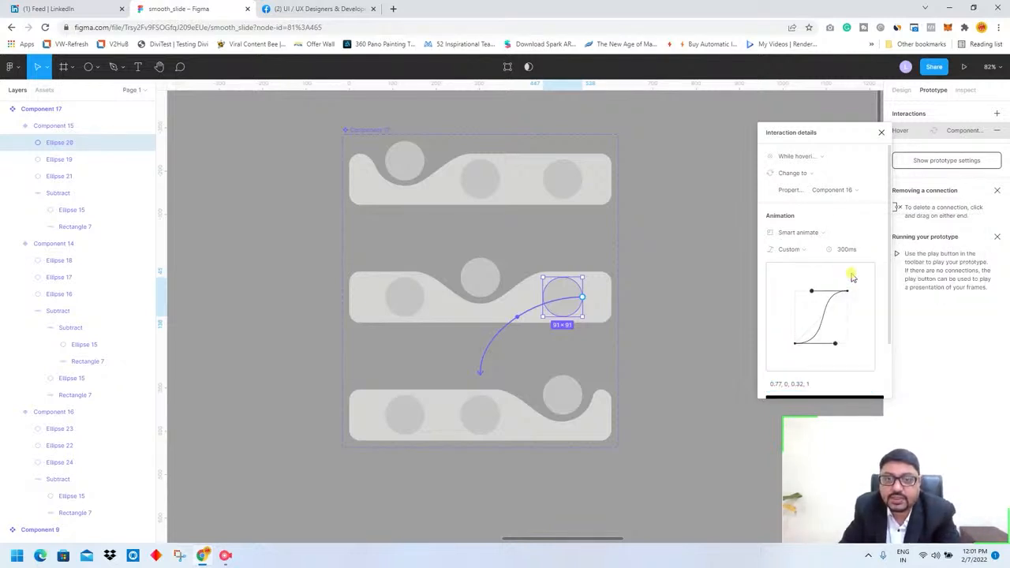
Apply Custom easing 0.77, 0, 0.32, 1 to the bottom variant's left-circle interaction and check the middle variant's left-circle interaction.
{"action": "left_click", "coordinate": [491, 183]}
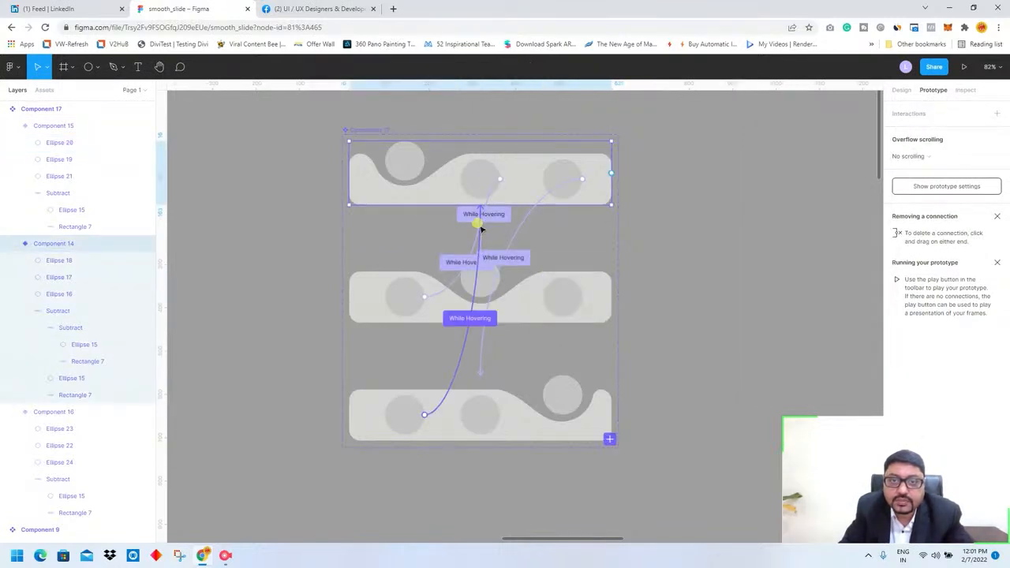
{"action": "left_click", "coordinate": [480, 228]}
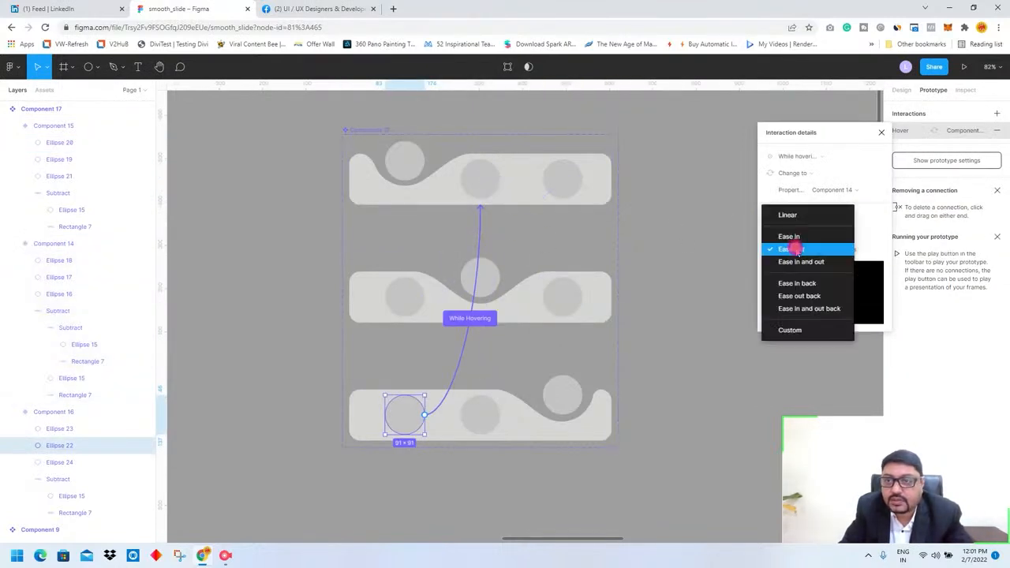
{"action": "left_click", "coordinate": [792, 331]}
{"action": "left_click", "coordinate": [813, 383]}
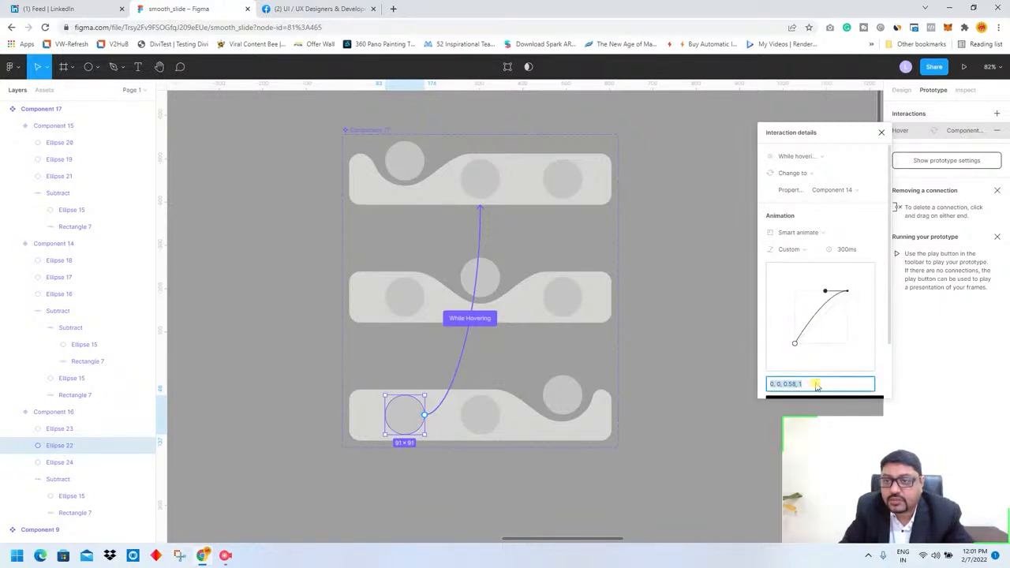
{"action": "right_click", "coordinate": [815, 382]}
{"action": "left_click", "coordinate": [846, 267]}
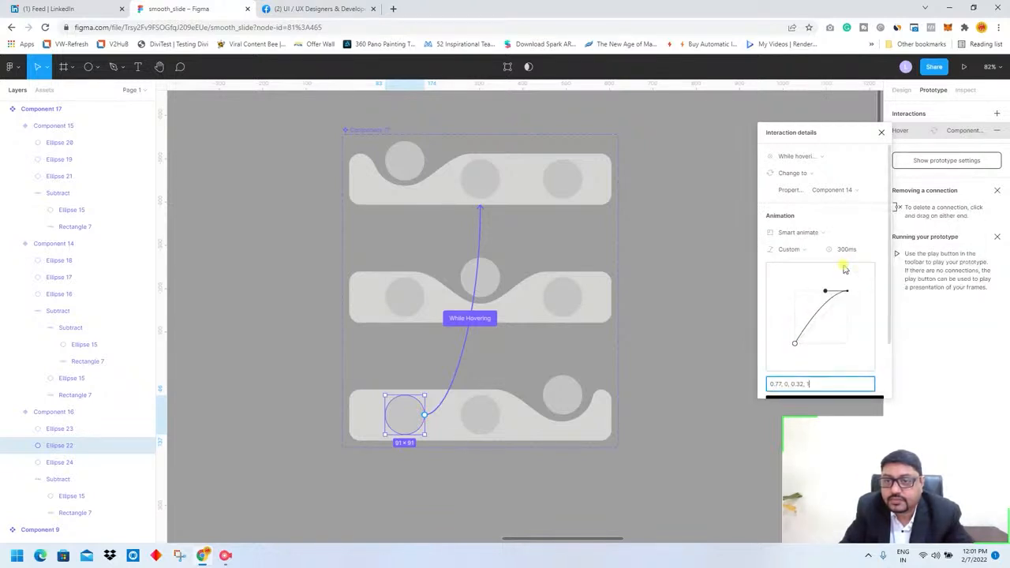
{"action": "left_click", "coordinate": [411, 291]}
{"action": "left_click", "coordinate": [436, 289]}
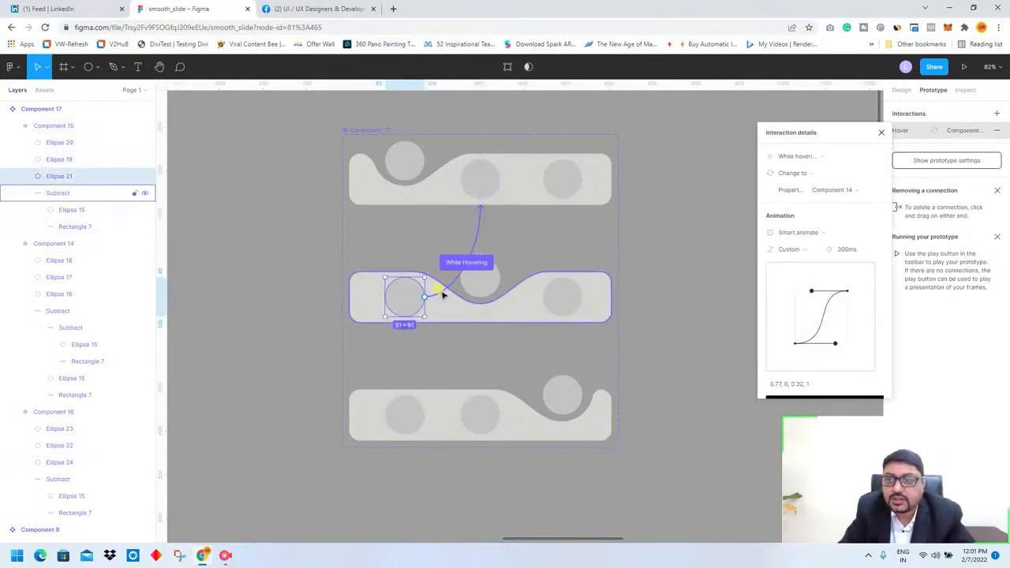
Set the top variant's right-circle interaction to Custom easing with the copied curve 0.77, 0, 0.32, 1.
{"action": "left_click", "coordinate": [561, 191]}
{"action": "left_click", "coordinate": [543, 198]}
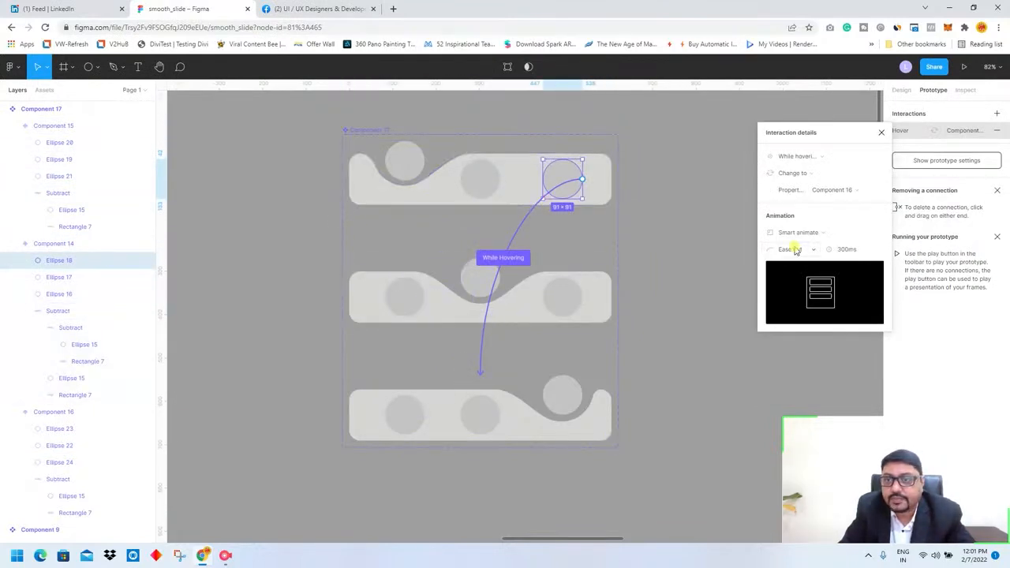
{"action": "left_click", "coordinate": [797, 250]}
{"action": "left_click", "coordinate": [794, 327]}
{"action": "left_click", "coordinate": [809, 384]}
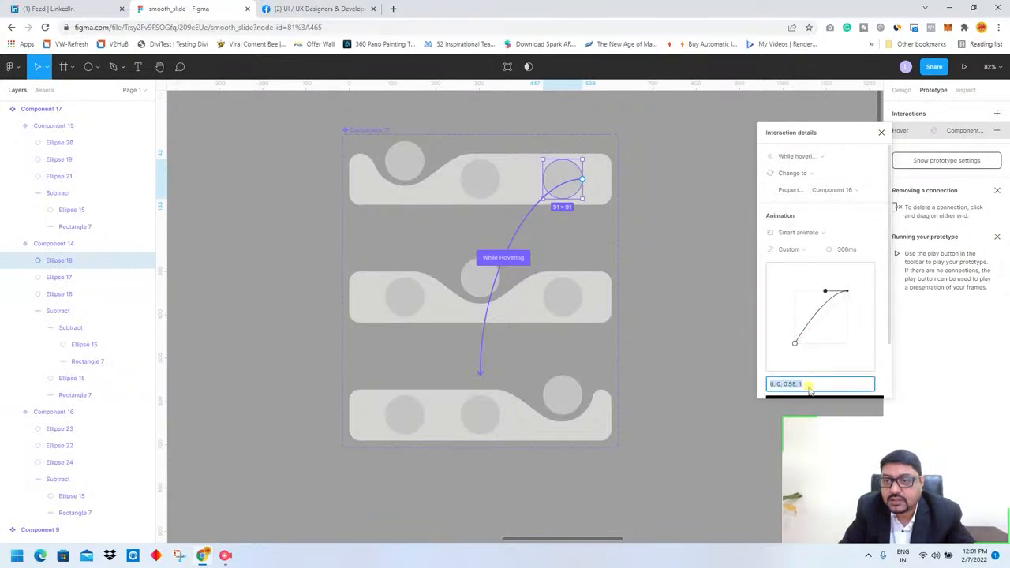
{"action": "right_click", "coordinate": [809, 387]}
{"action": "left_click", "coordinate": [845, 274]}
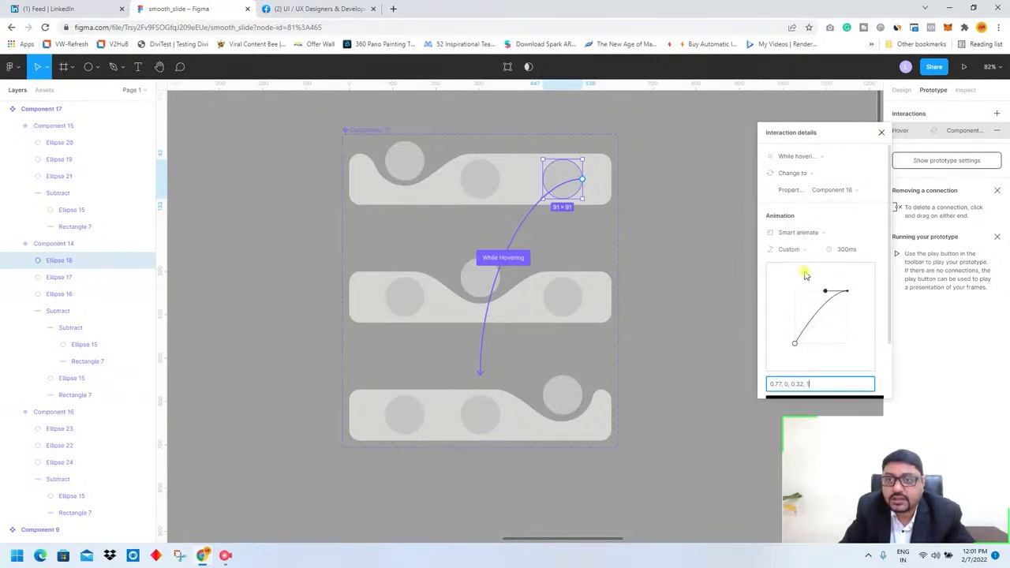
Apply the entered curve to the top variant's right-circle interaction and set its centre-circle interaction to Custom easing 0.77, 0, 0.32, 1.
{"action": "key", "text": "Return"}
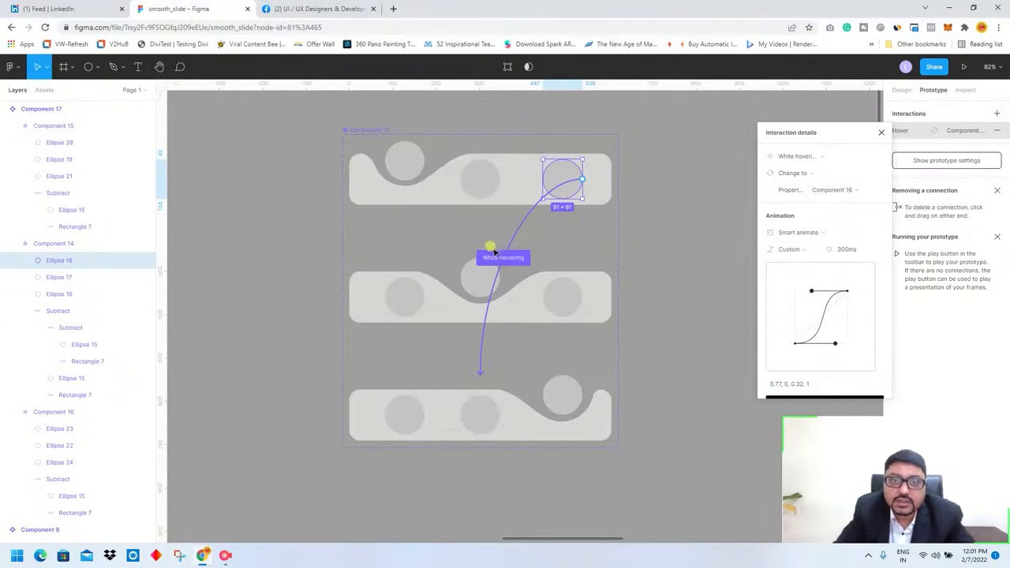
{"action": "left_click", "coordinate": [479, 180]}
{"action": "left_click_drag", "start_coordinate": [500, 180], "coordinate": [481, 227]}
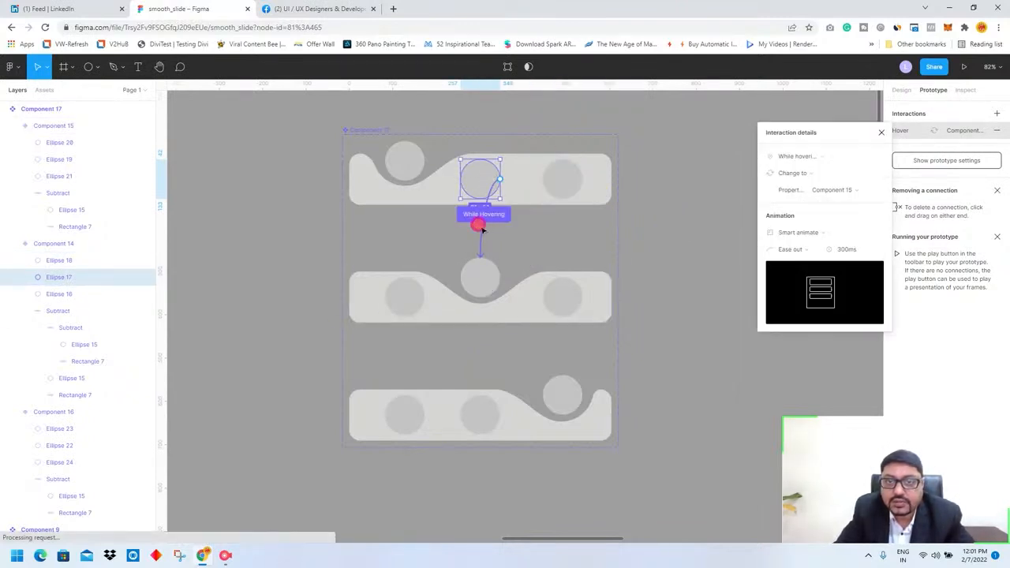
{"action": "left_click", "coordinate": [789, 249]}
{"action": "left_click", "coordinate": [801, 331]}
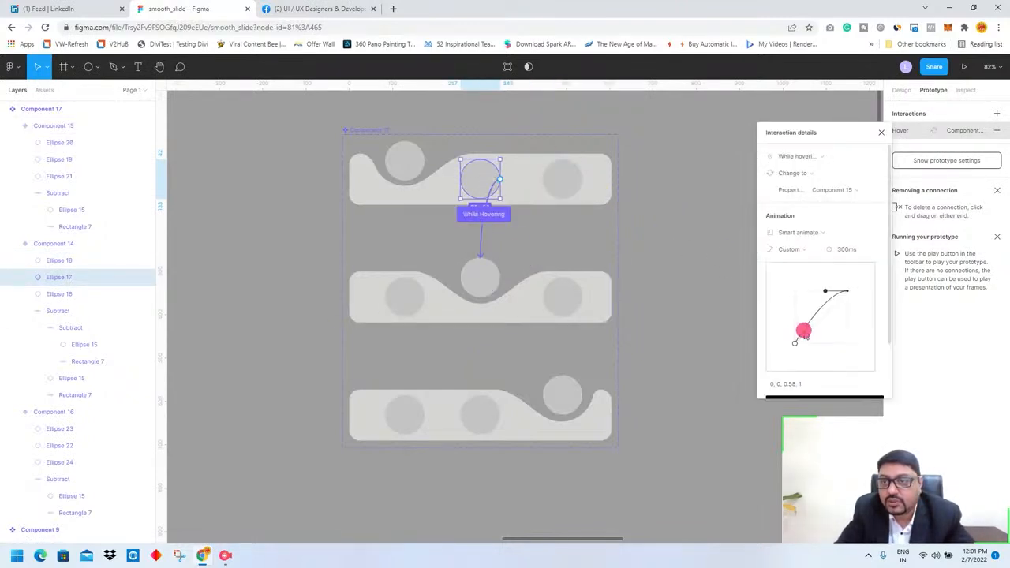
{"action": "left_click", "coordinate": [813, 385]}
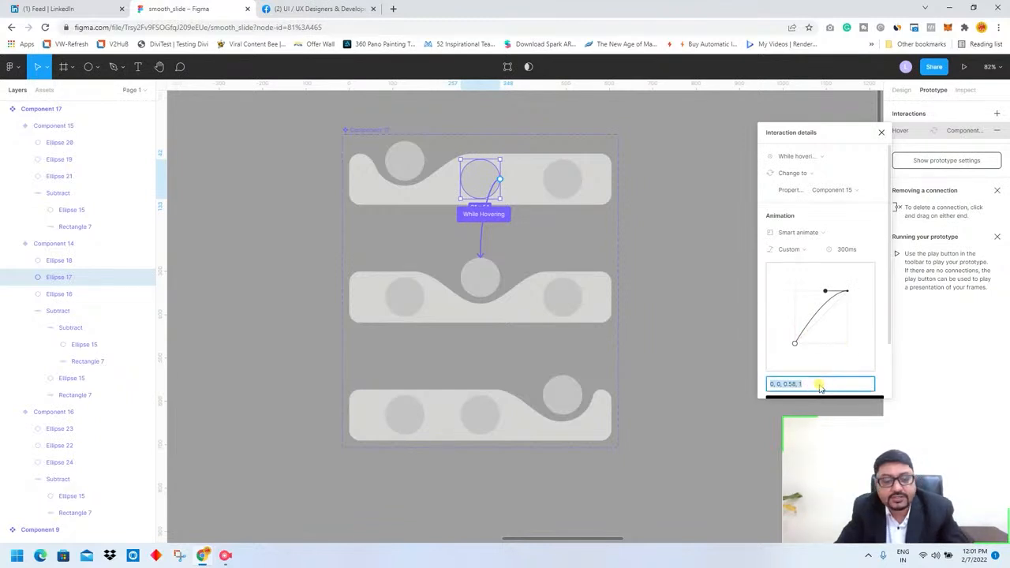
{"action": "type", "text": "0.77, 0, 0.32, 1"}
{"action": "key", "text": "Return"}
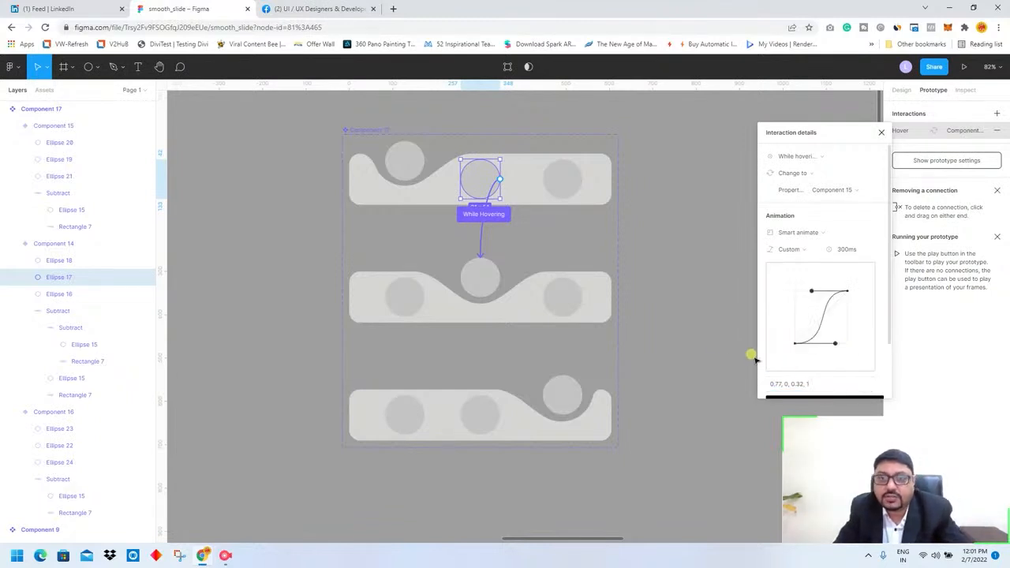
Check the Custom easing on the circle interactions of the bottom, middle and top variants.
{"action": "left_click", "coordinate": [522, 403]}
{"action": "left_click", "coordinate": [489, 397]}
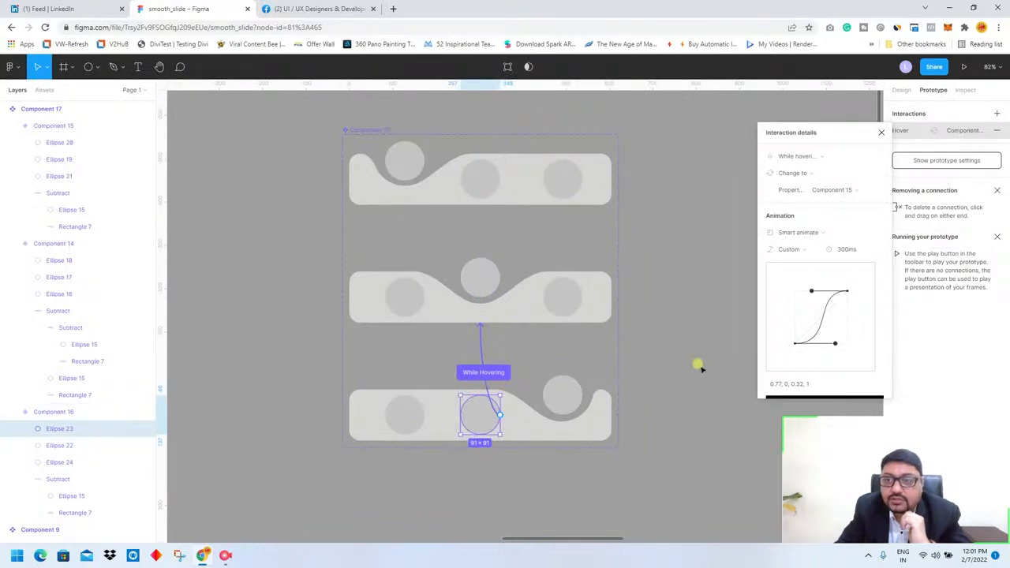
{"action": "left_click", "coordinate": [407, 414]}
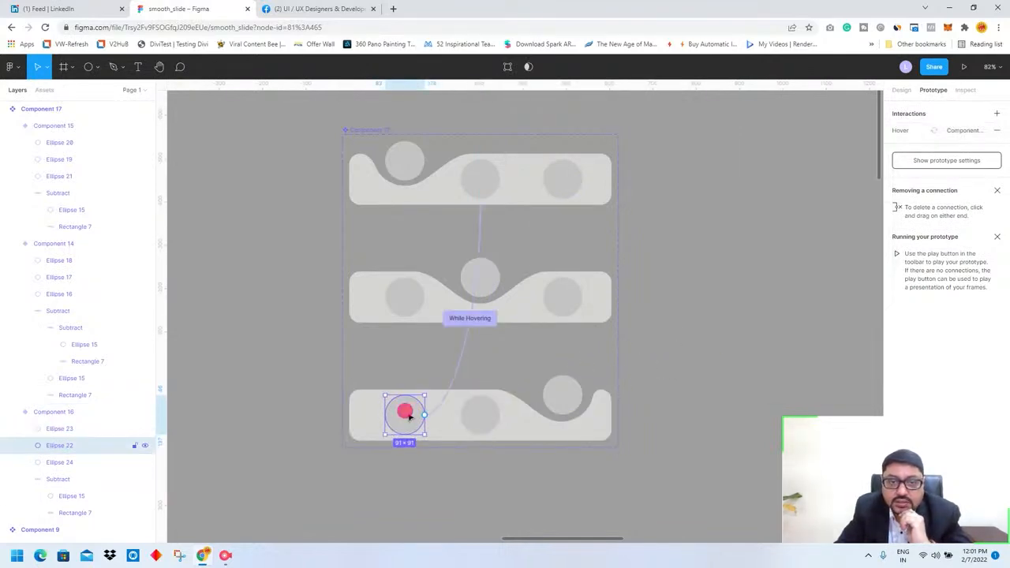
{"action": "left_click", "coordinate": [442, 390]}
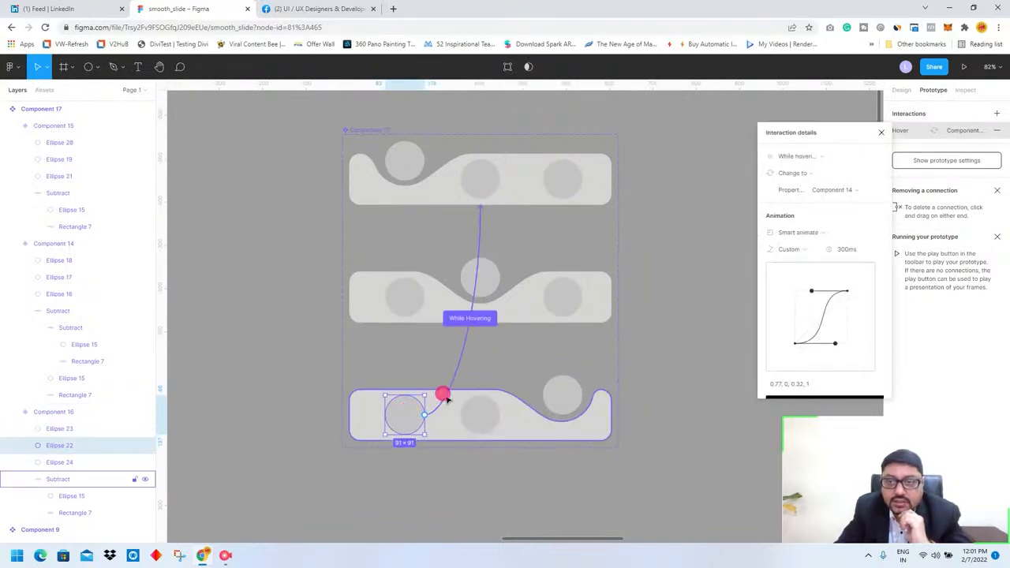
{"action": "left_click", "coordinate": [571, 300]}
{"action": "left_click", "coordinate": [529, 305]}
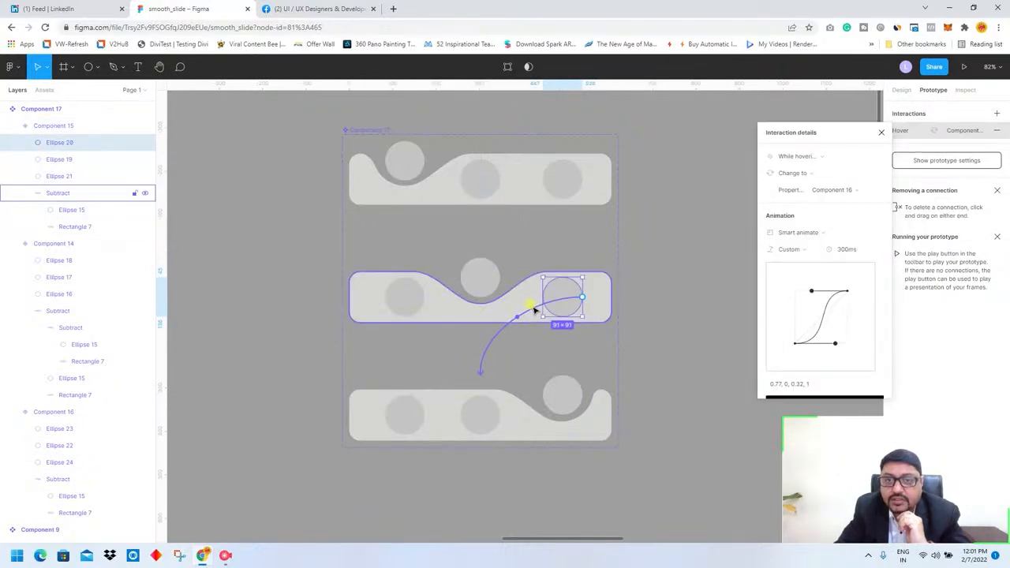
{"action": "left_click", "coordinate": [414, 302]}
{"action": "left_click", "coordinate": [450, 287]}
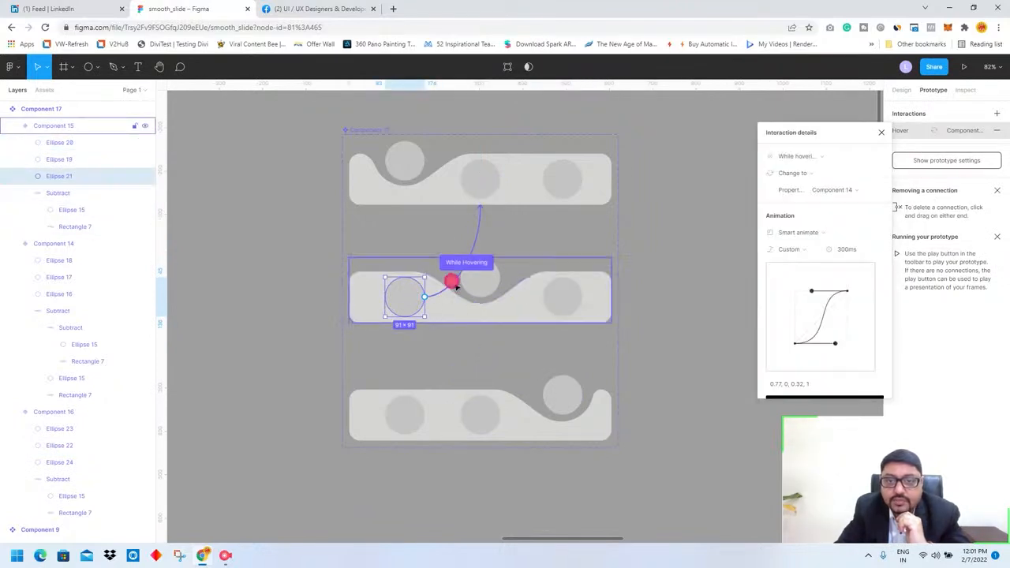
{"action": "left_click", "coordinate": [551, 202]}
{"action": "left_click", "coordinate": [529, 216]}
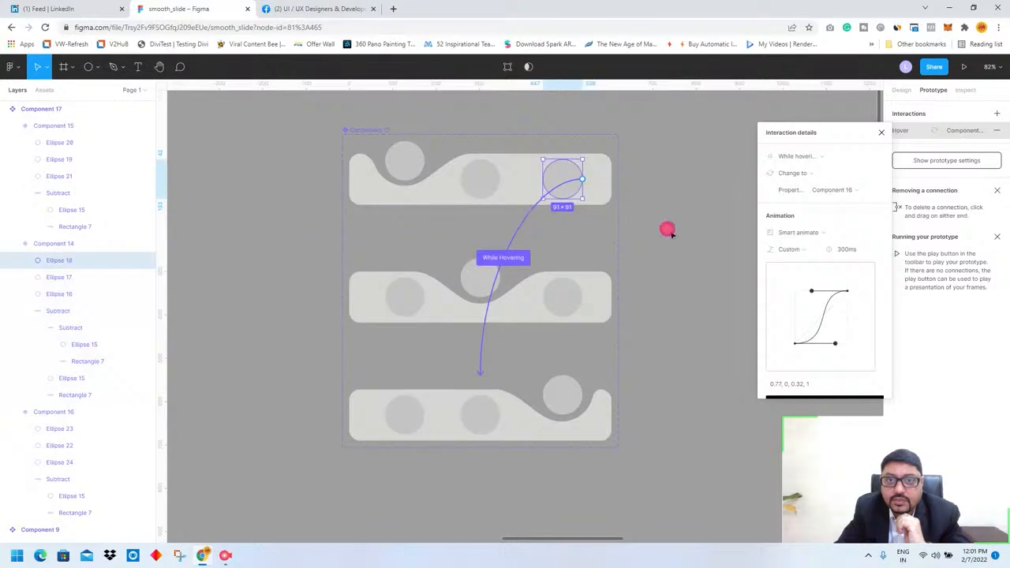
{"action": "left_click", "coordinate": [635, 229]}
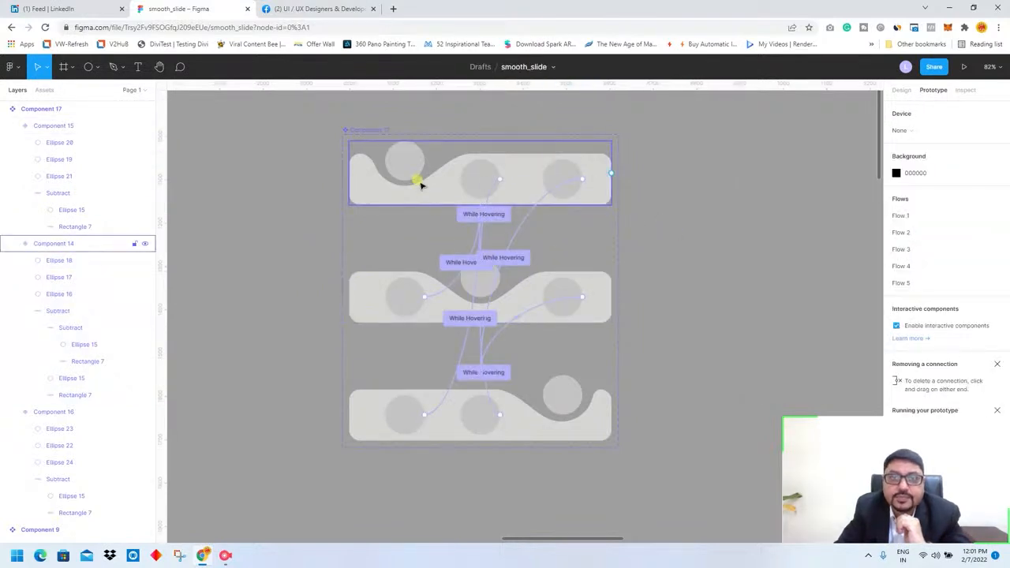
{"action": "left_click", "coordinate": [477, 180]}
{"action": "left_click", "coordinate": [745, 227]}
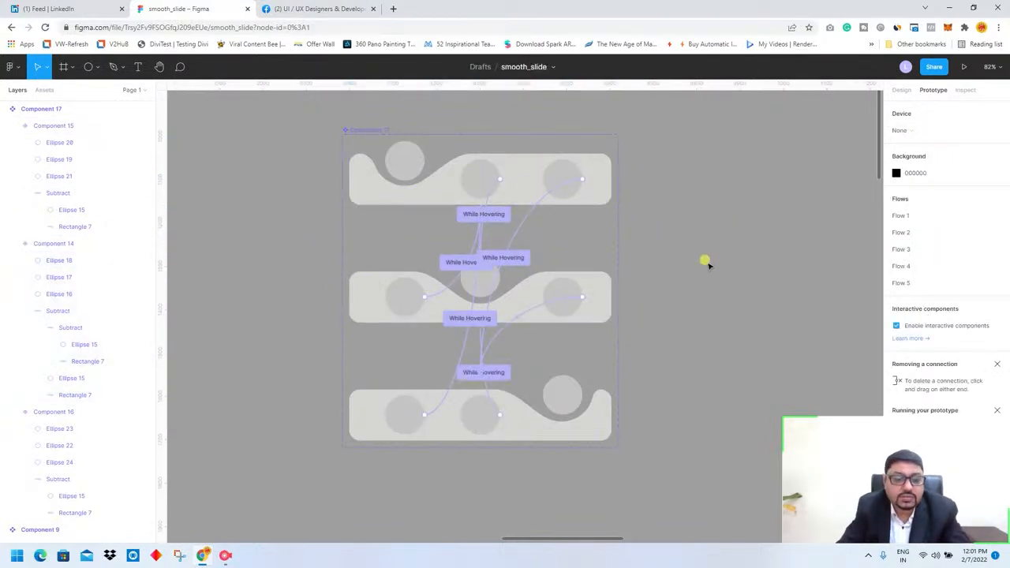
Draw a new frame of about 1294 × 754 beside the component set.
{"action": "scroll", "coordinate": [708, 265], "scroll_direction": "down", "scroll_amount": 5}
{"action": "left_click_drag", "start_coordinate": [710, 267], "coordinate": [473, 235]}
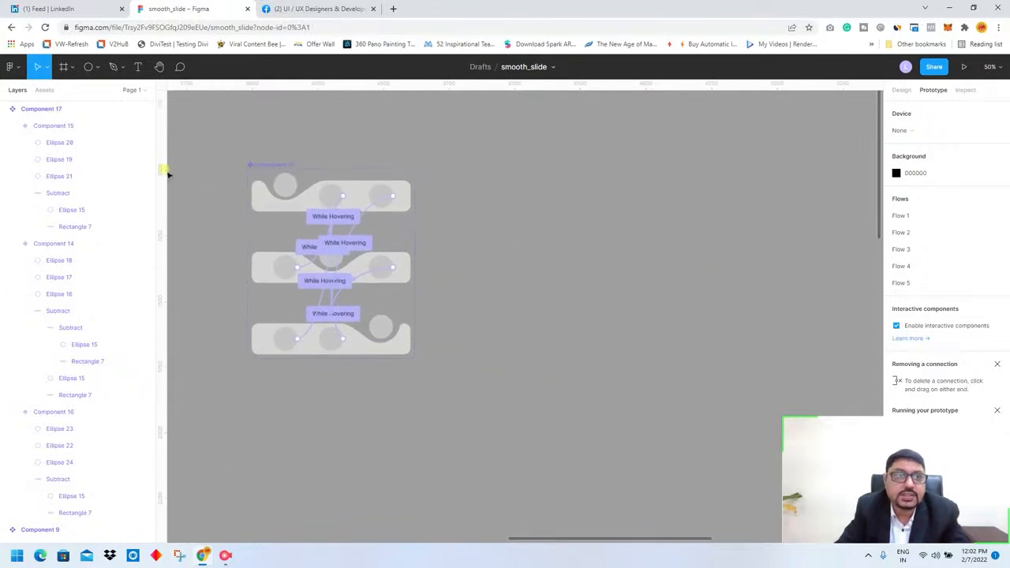
{"action": "left_click", "coordinate": [63, 66]}
{"action": "left_click_drag", "start_coordinate": [468, 168], "coordinate": [807, 365]}
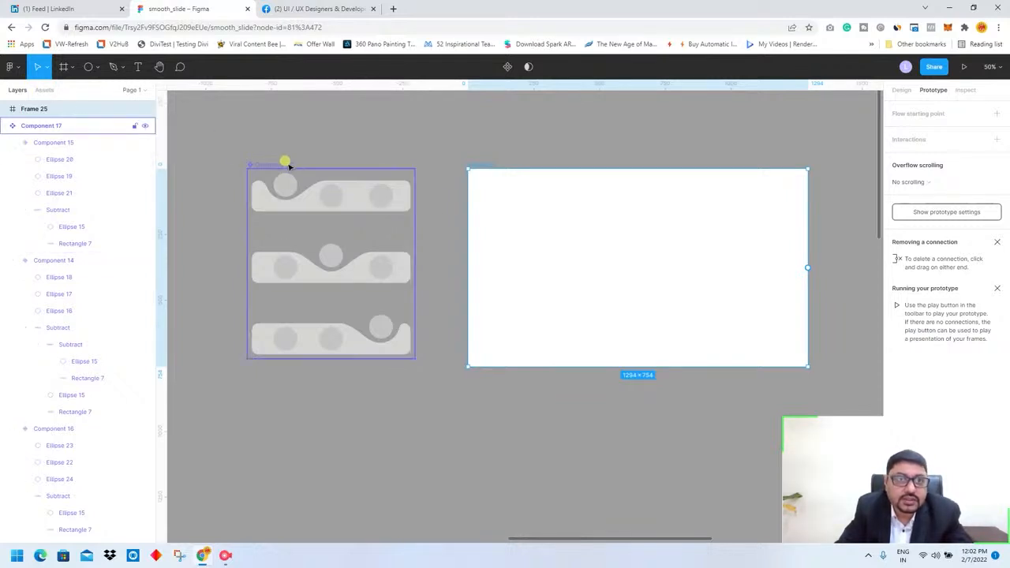
Place an instance of the notched three-circle tab bar from the local components near the middle of the new frame.
{"action": "left_click", "coordinate": [45, 90]}
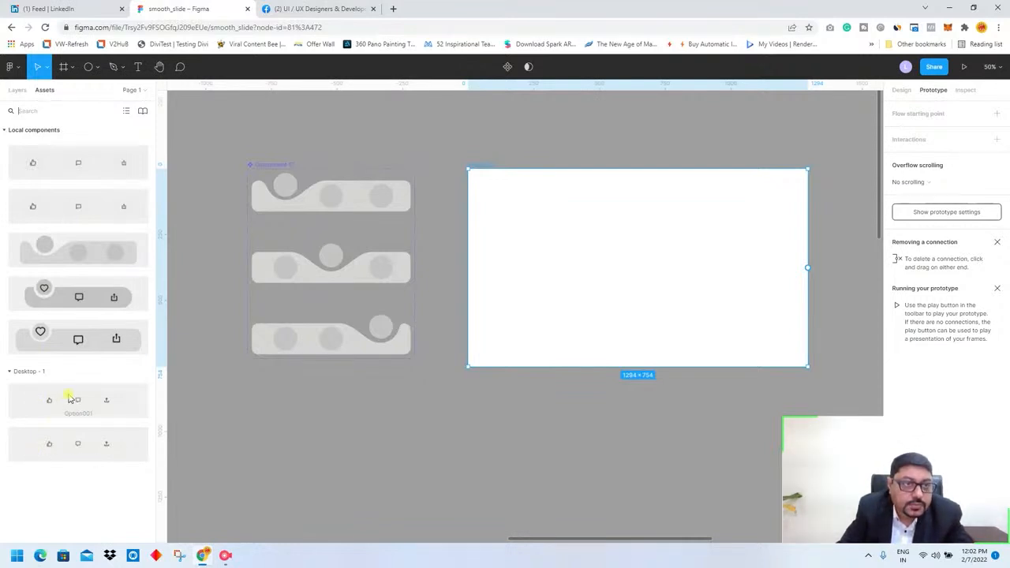
{"action": "left_click", "coordinate": [289, 164]}
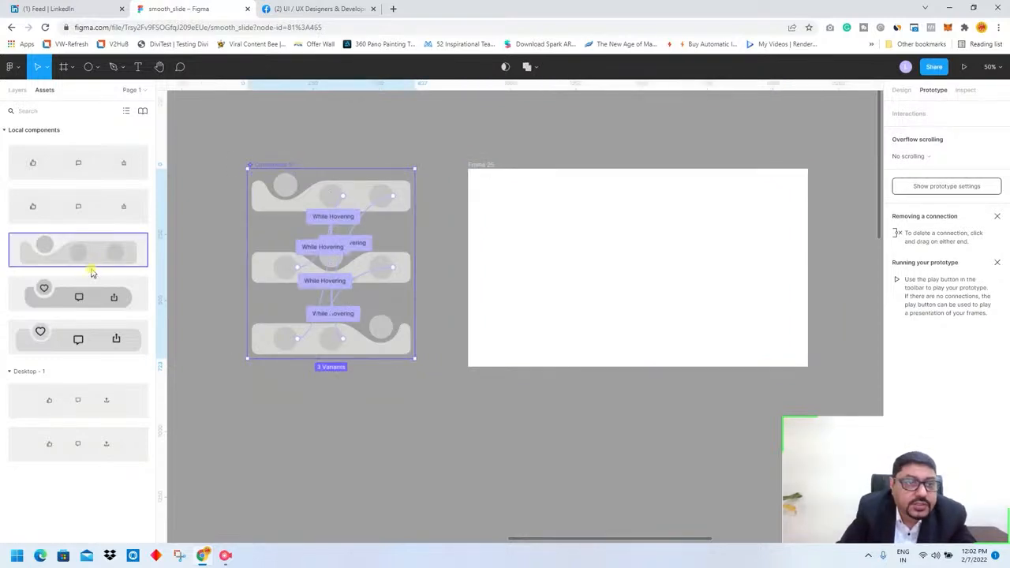
{"action": "left_click", "coordinate": [95, 259]}
{"action": "left_click_drag", "start_coordinate": [95, 259], "coordinate": [661, 279]}
{"action": "left_click", "coordinate": [773, 267]}
{"action": "left_click", "coordinate": [650, 282]}
{"action": "left_click", "coordinate": [749, 137]}
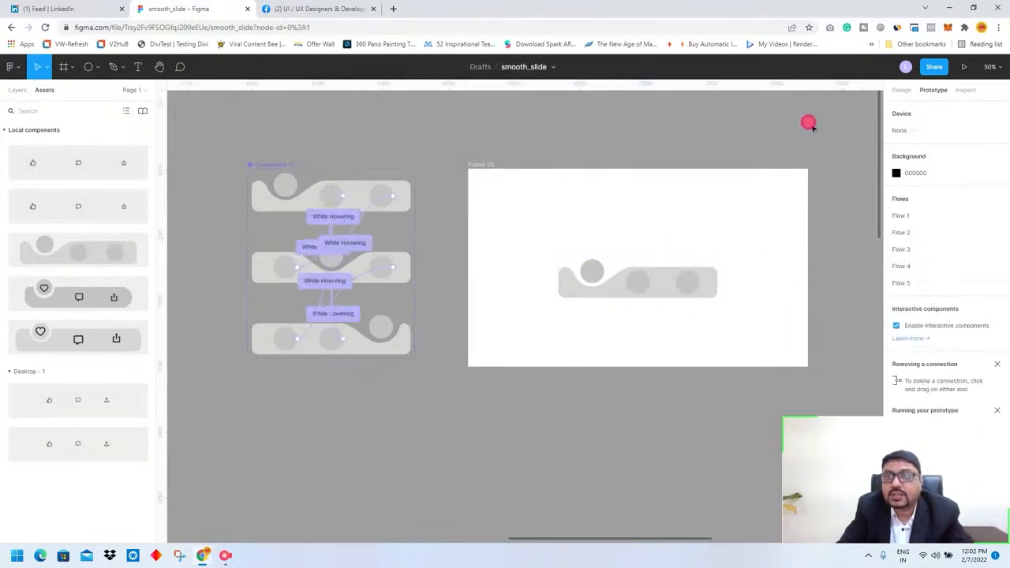
Preview the new frame as a prototype, test the tab bar's centre and left circle transitions, and close the preview.
{"action": "left_click", "coordinate": [966, 68]}
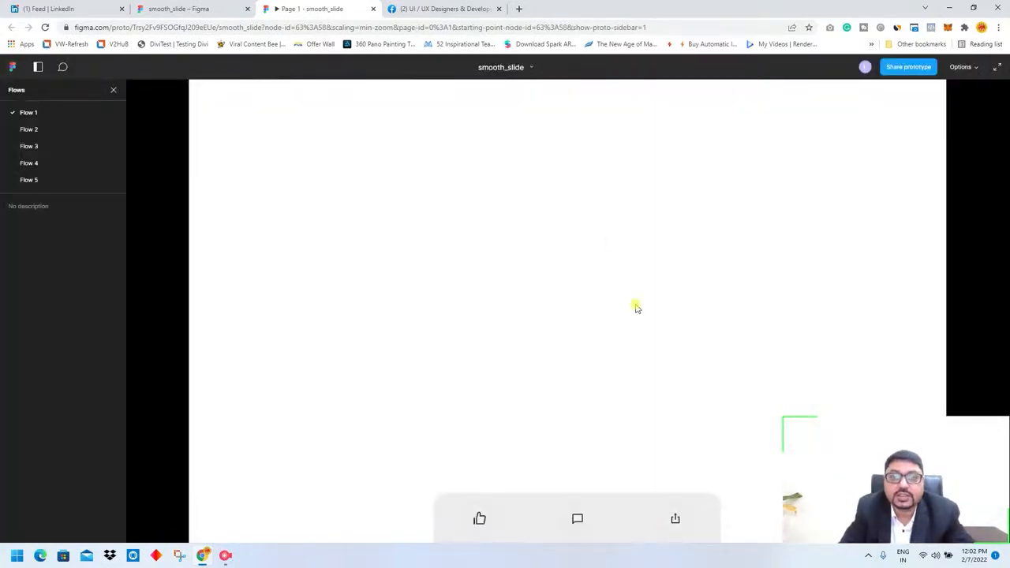
{"action": "left_click", "coordinate": [375, 10]}
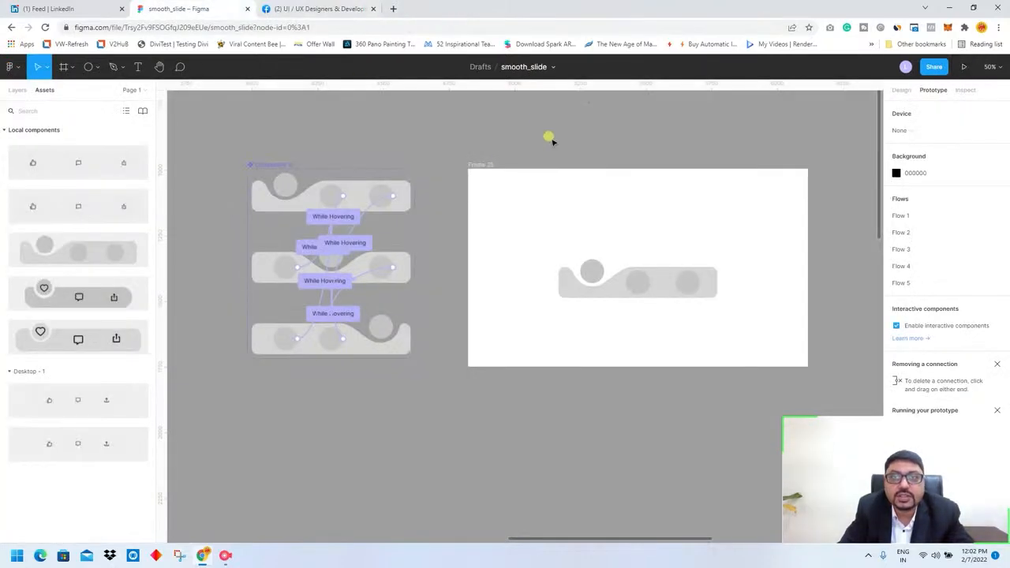
{"action": "left_click", "coordinate": [487, 160]}
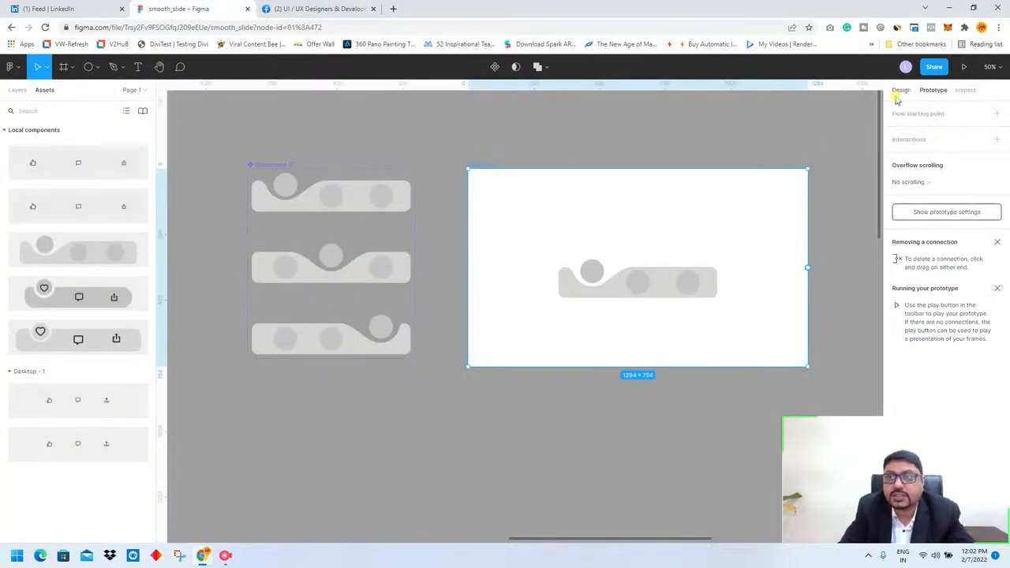
{"action": "left_click", "coordinate": [963, 67]}
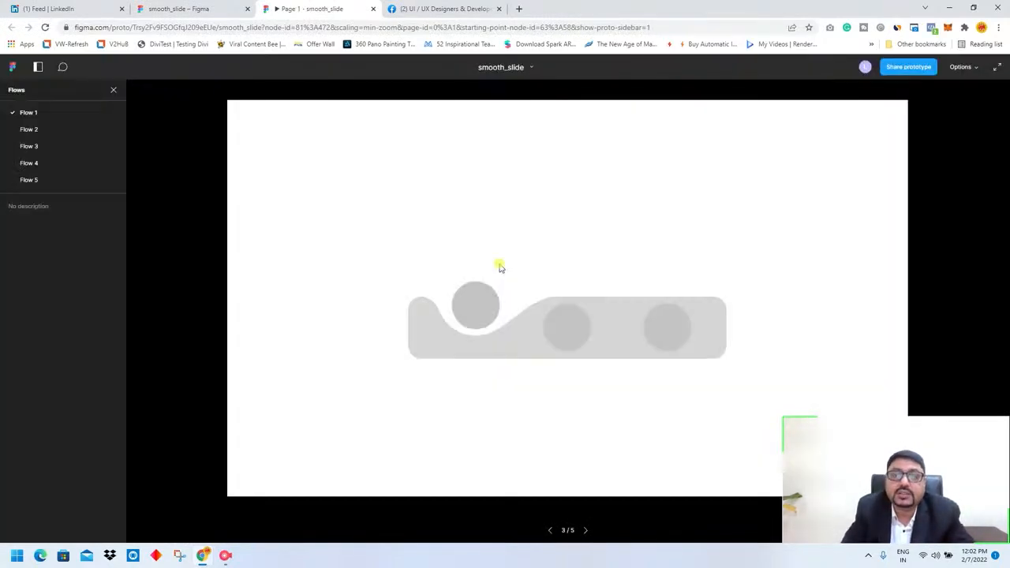
{"action": "mouse_move", "coordinate": [564, 338]}
{"action": "mouse_move", "coordinate": [479, 333]}
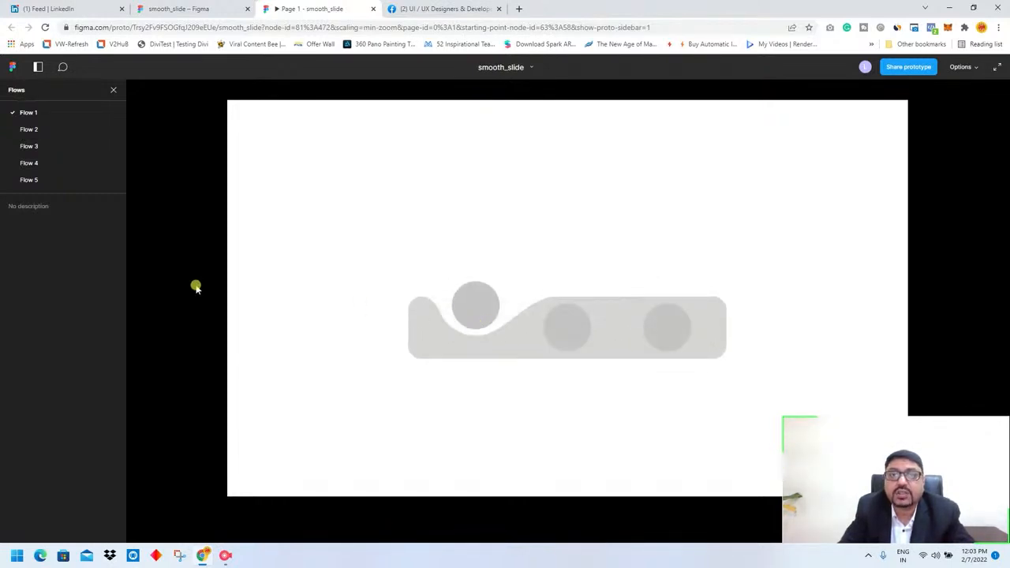
{"action": "left_click", "coordinate": [373, 9]}
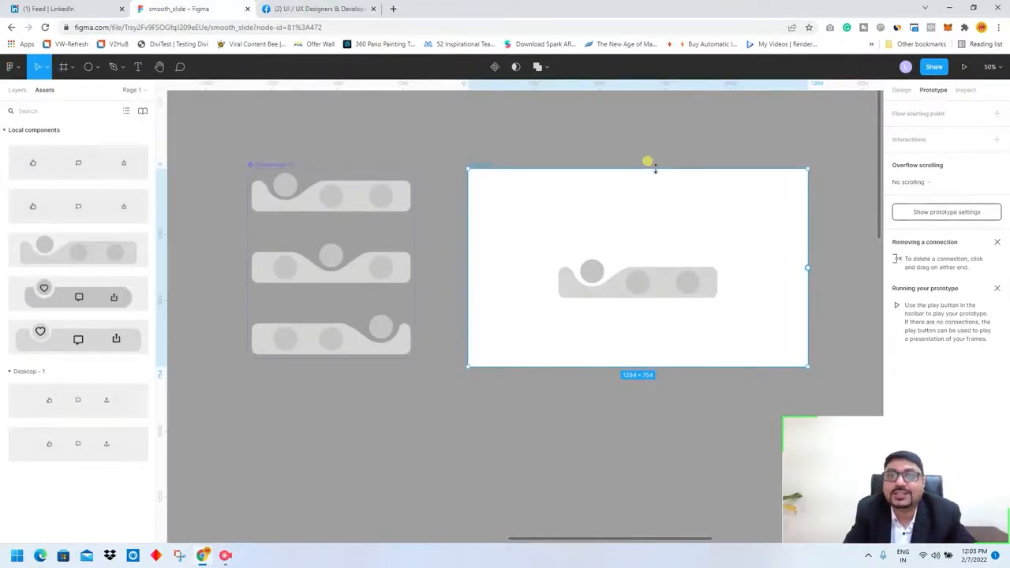
Select the component set containing the three tab bar variants.
{"action": "left_click", "coordinate": [446, 154]}
{"action": "left_click_drag", "start_coordinate": [446, 148], "coordinate": [845, 399]}
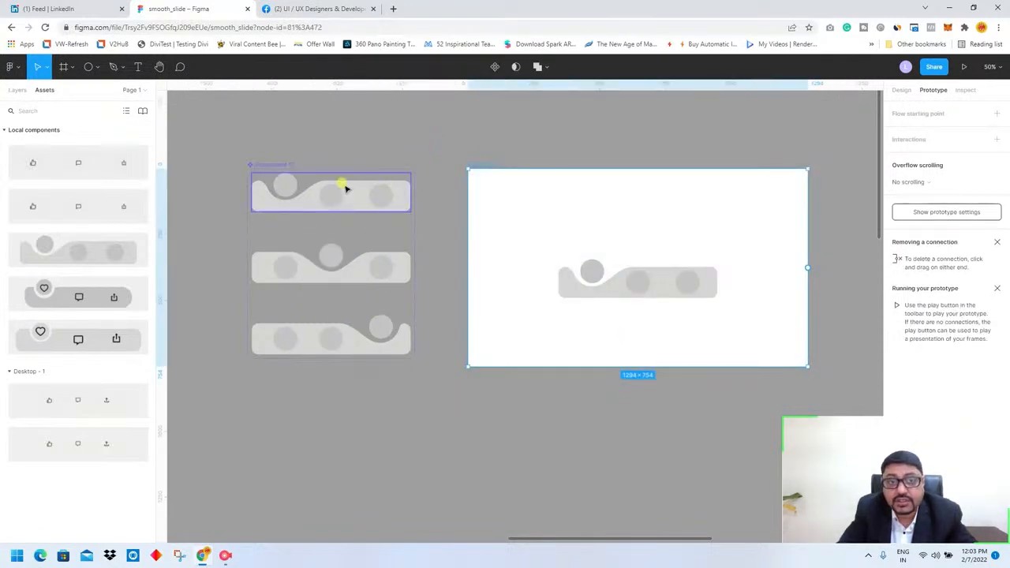
{"action": "left_click", "coordinate": [271, 163]}
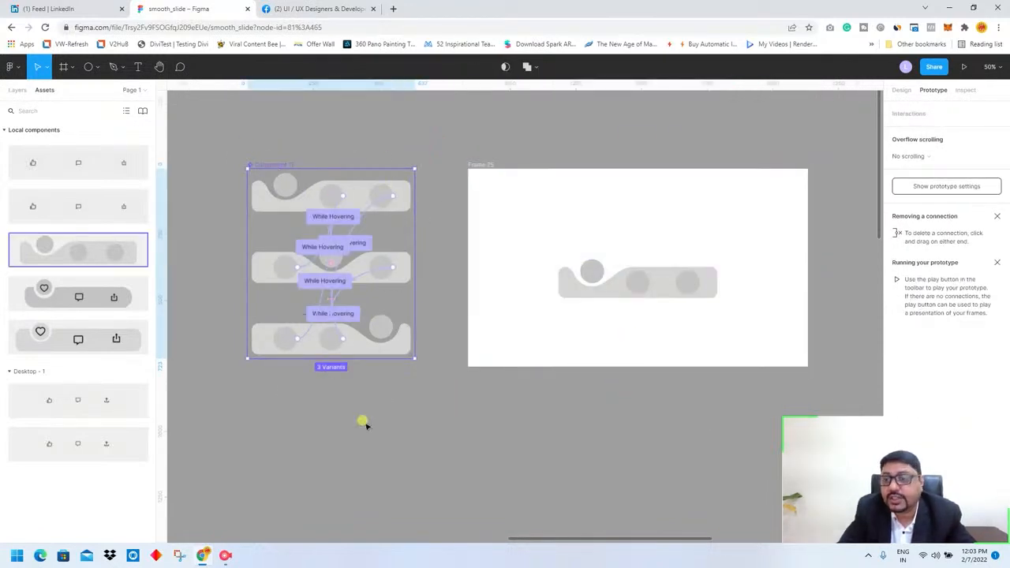